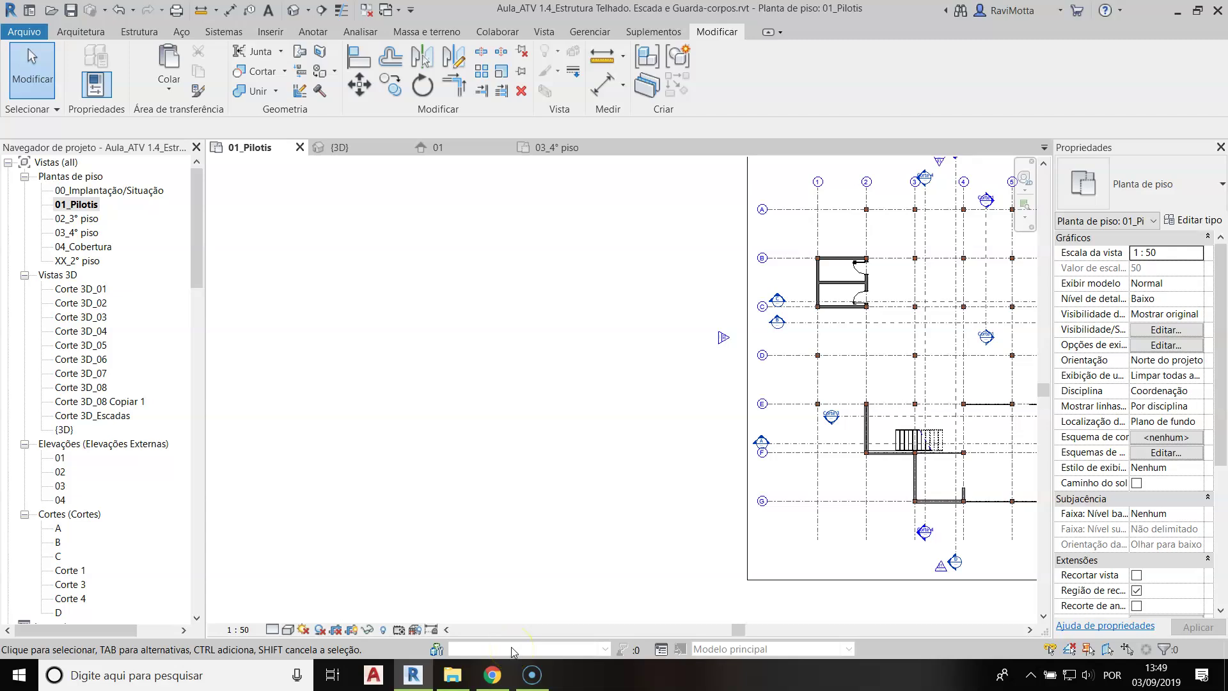
Start a new stair in the 01_Pilotis floor plan and widen the property display so the full parameter names fit
{"action": "left_click", "coordinate": [489, 629]}
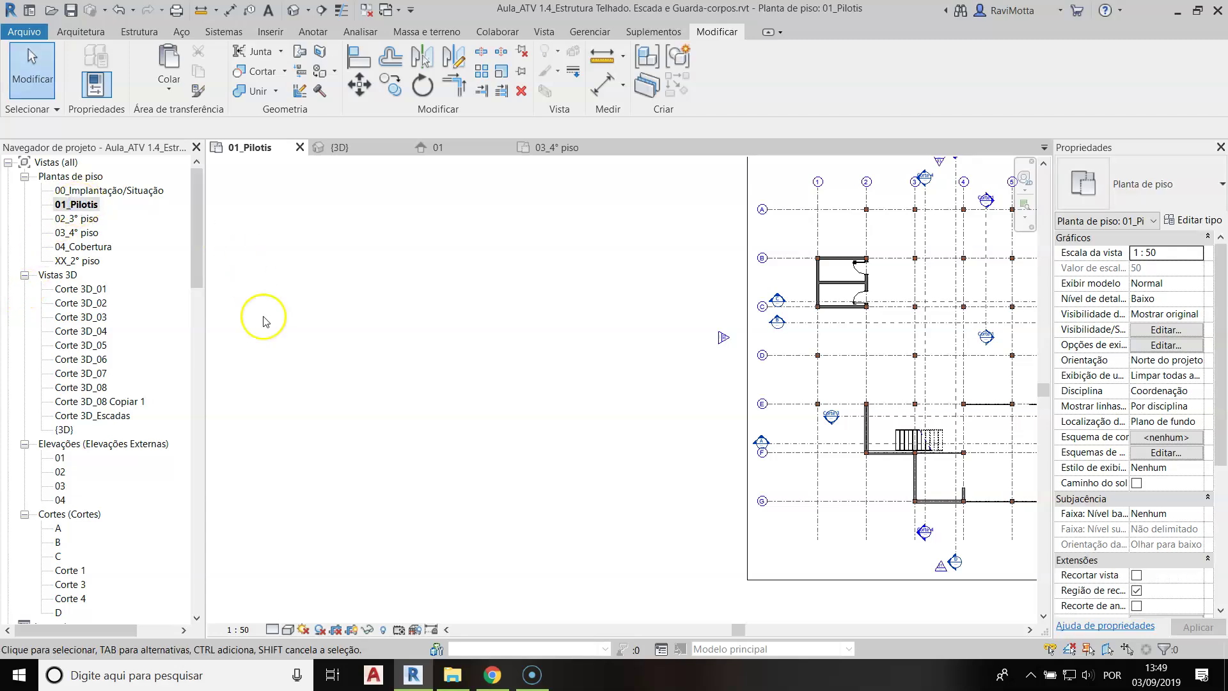
{"action": "left_click", "coordinate": [74, 206]}
{"action": "left_click", "coordinate": [103, 205]}
{"action": "left_click", "coordinate": [81, 32]}
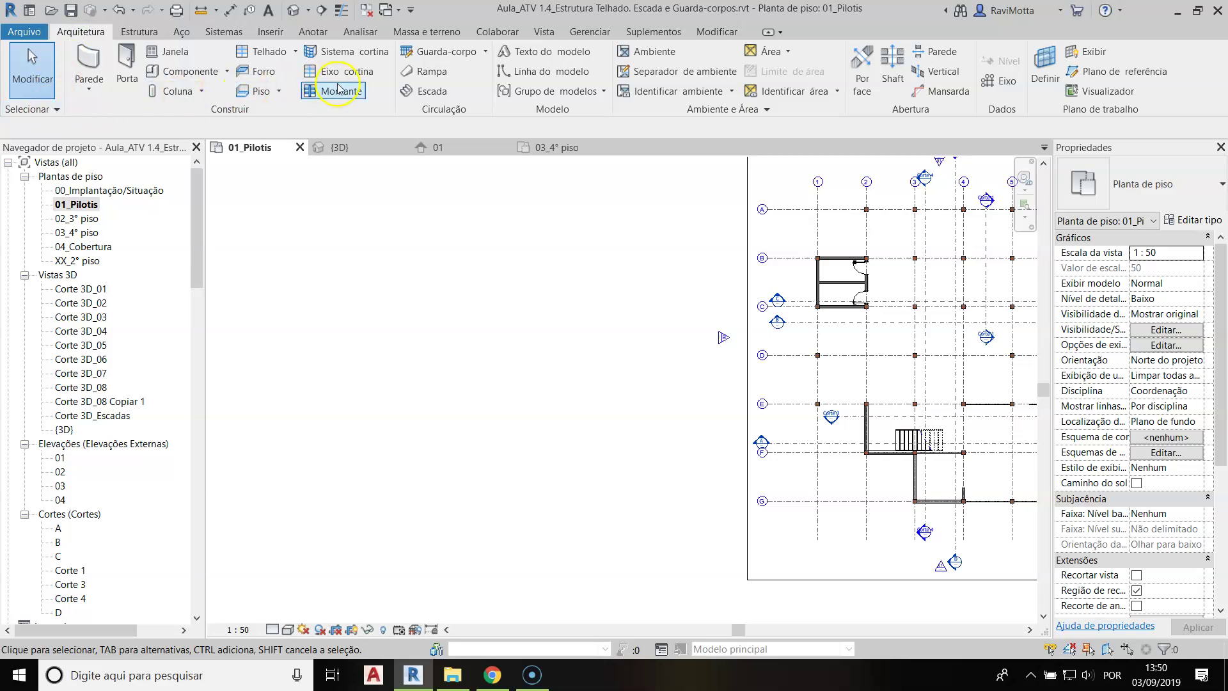
{"action": "left_click", "coordinate": [427, 95]}
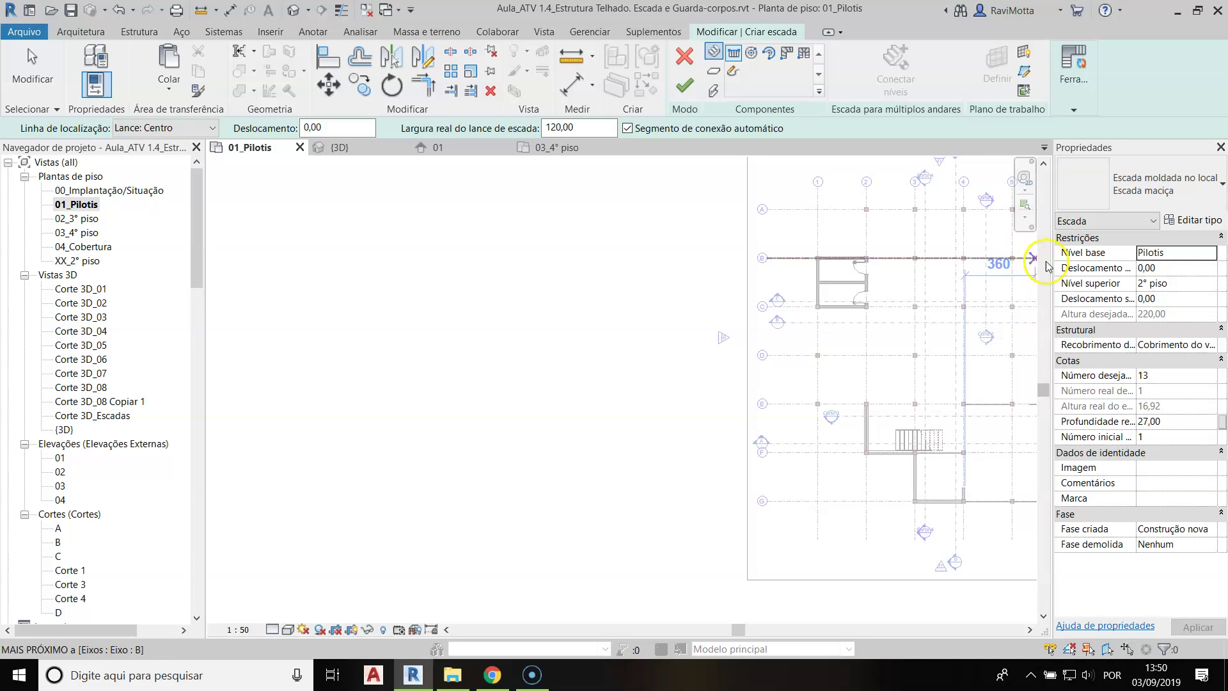
{"action": "left_click_drag", "start_coordinate": [1047, 265], "coordinate": [932, 275]}
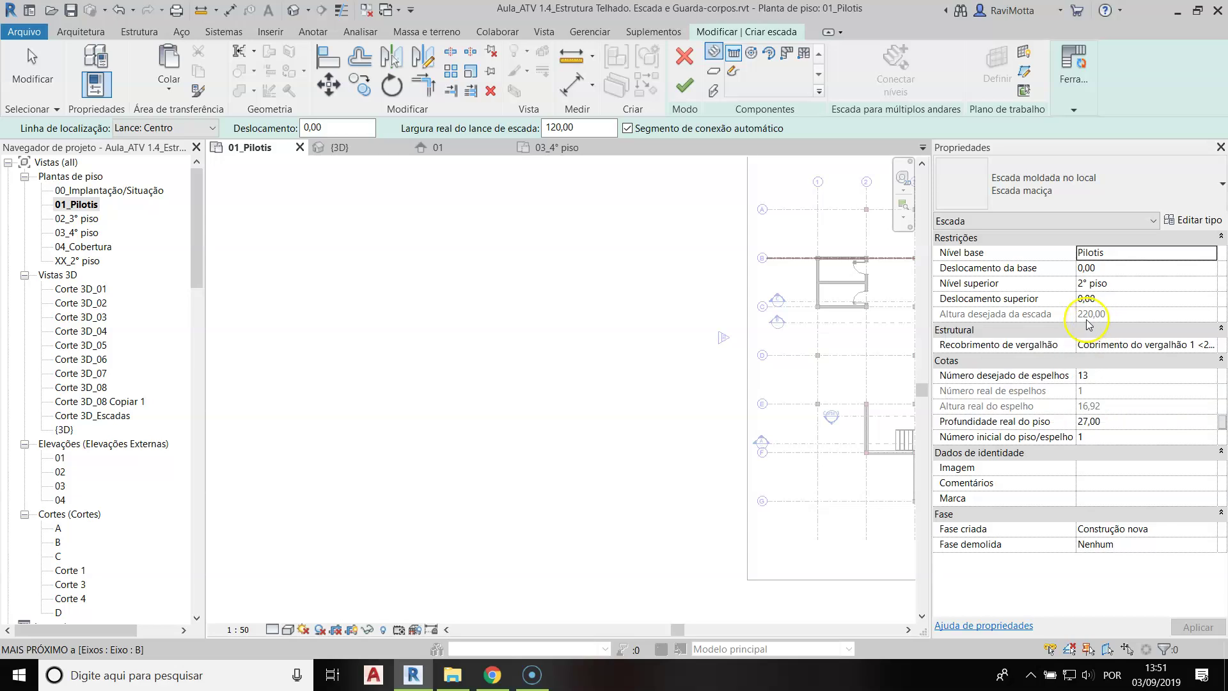
Try a base offset of 10,00 for the stair and return it to 0,00
{"action": "left_click", "coordinate": [1090, 268]}
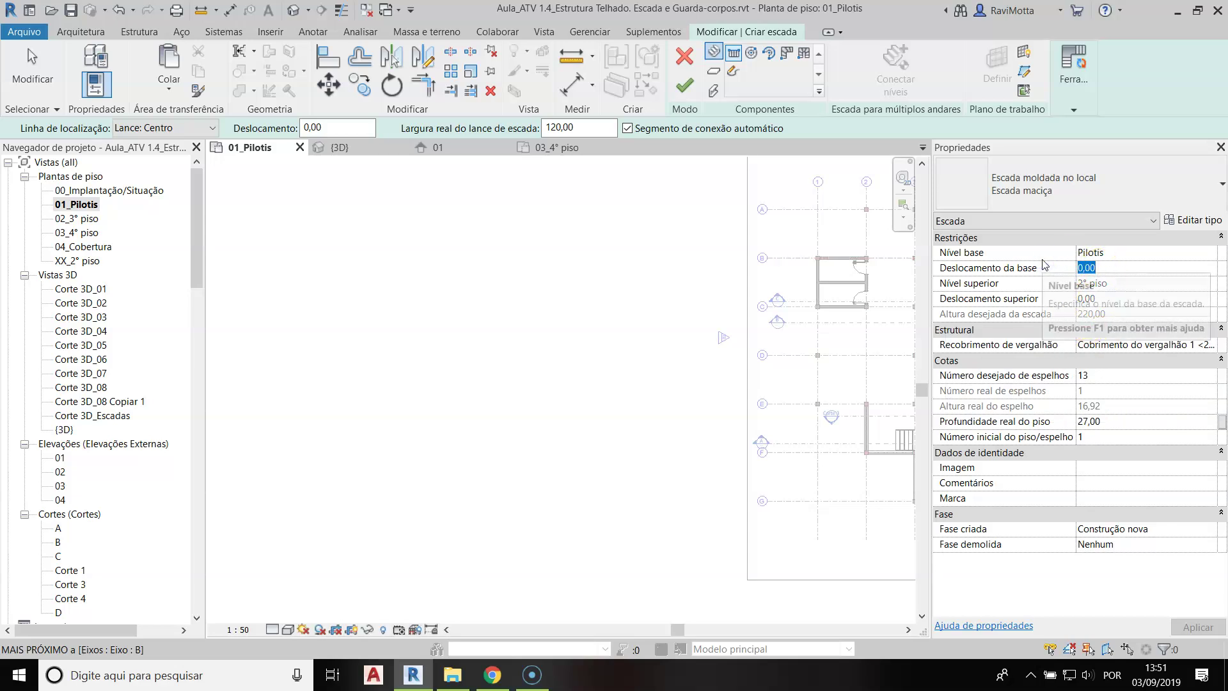
{"action": "type", "text": "10"}
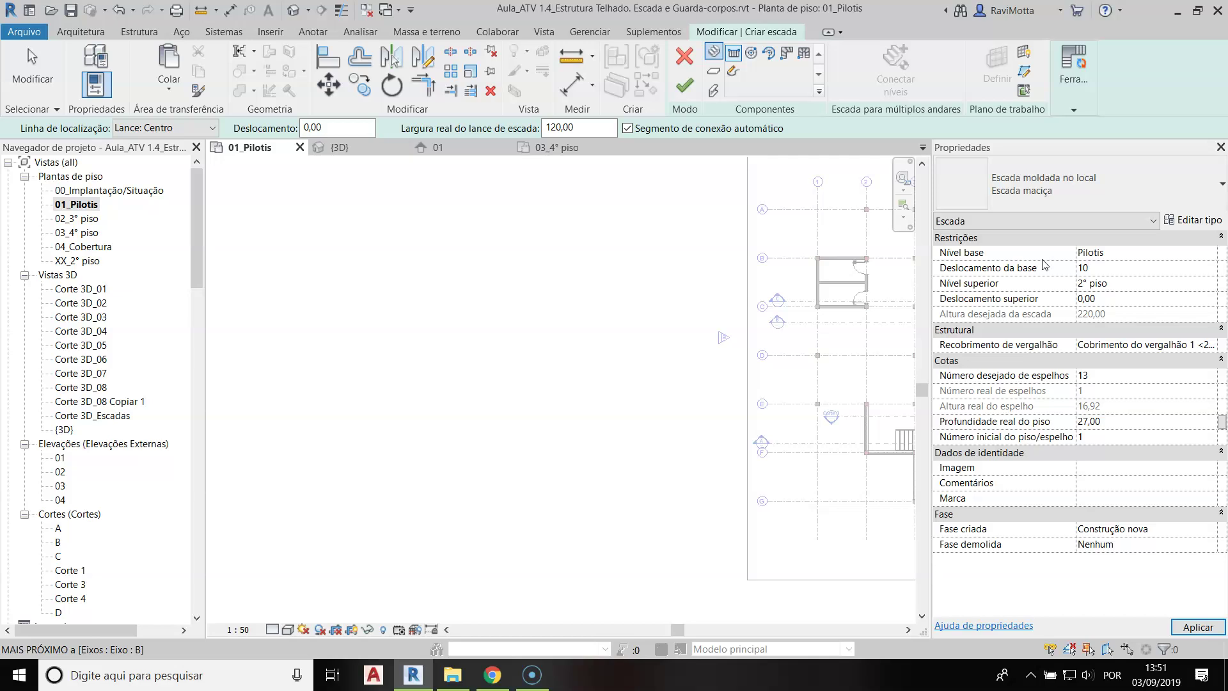
{"action": "key", "text": "Return"}
{"action": "left_click", "coordinate": [1085, 318]}
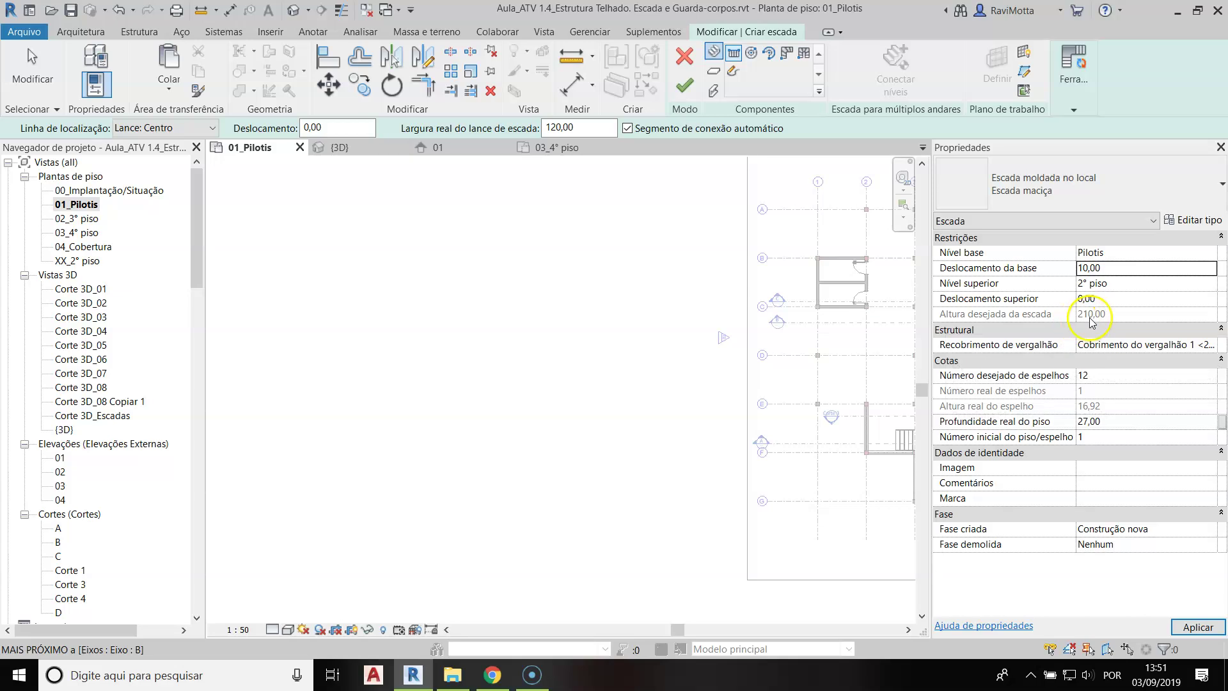
{"action": "double_click", "coordinate": [1116, 269]}
{"action": "type", "text": "0"}
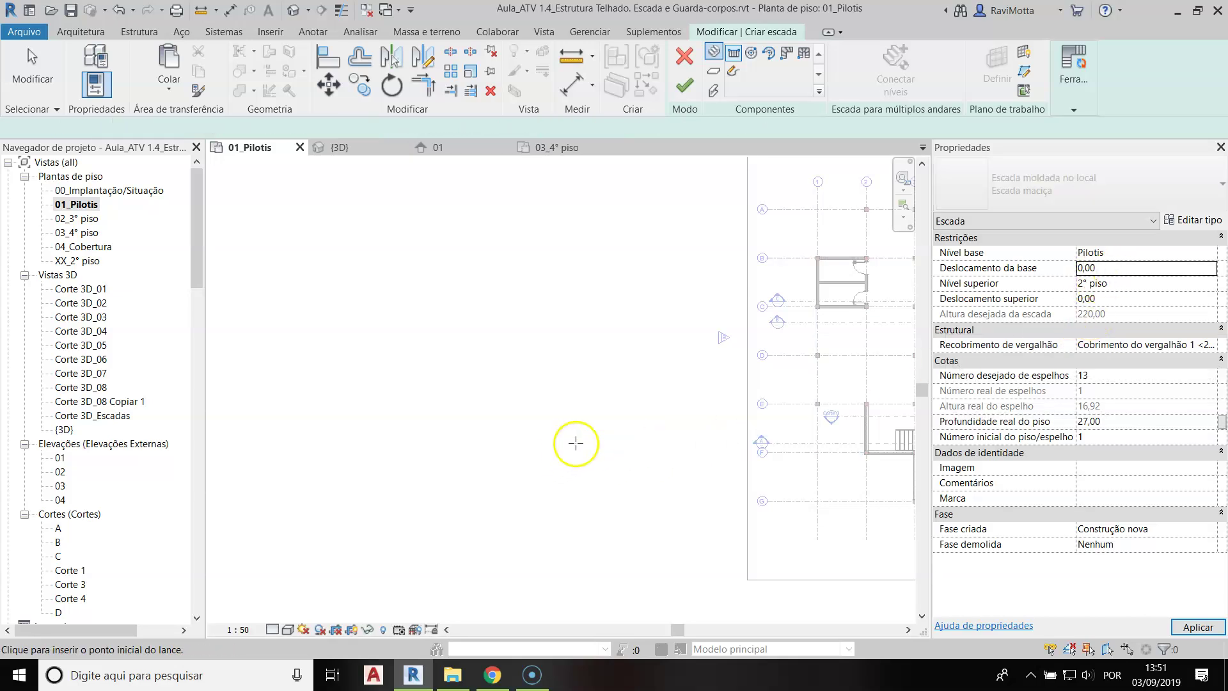
{"action": "left_click", "coordinate": [574, 431]}
{"action": "key", "text": "Escape"}
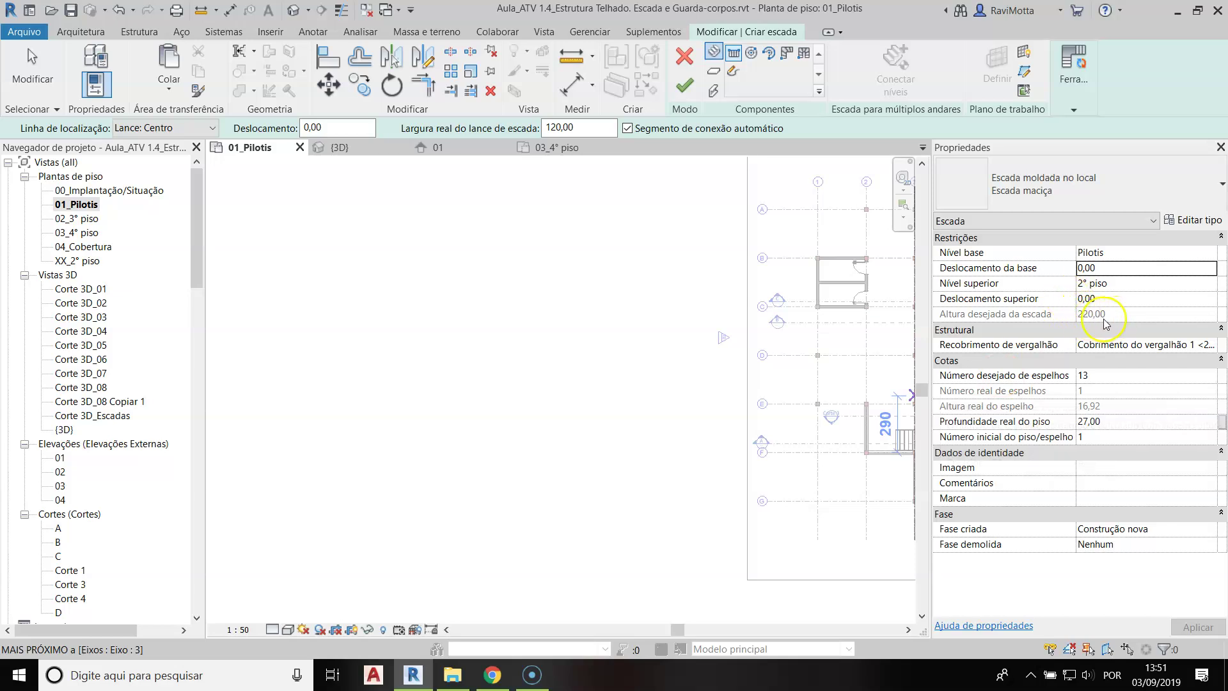
Test 12 as the stair's desired number of risers and return it to 13
{"action": "left_click", "coordinate": [1092, 378]}
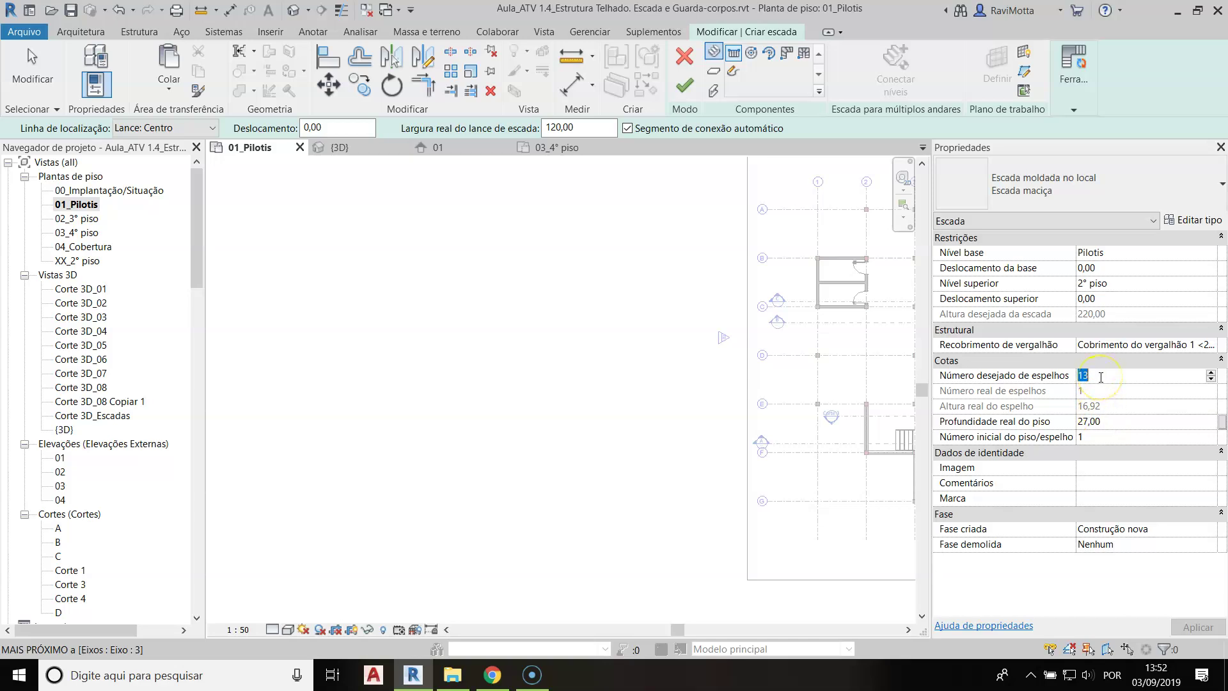
{"action": "type", "text": "12"}
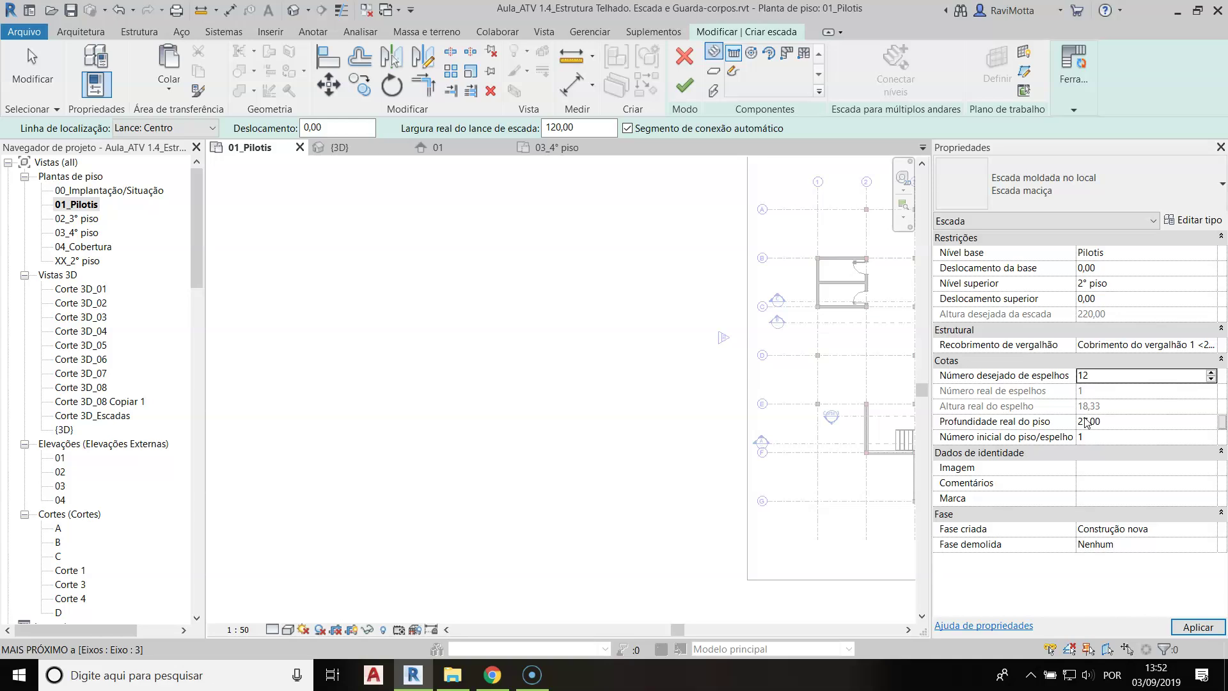
{"action": "left_click", "coordinate": [1104, 382]}
{"action": "double_click", "coordinate": [1106, 377]}
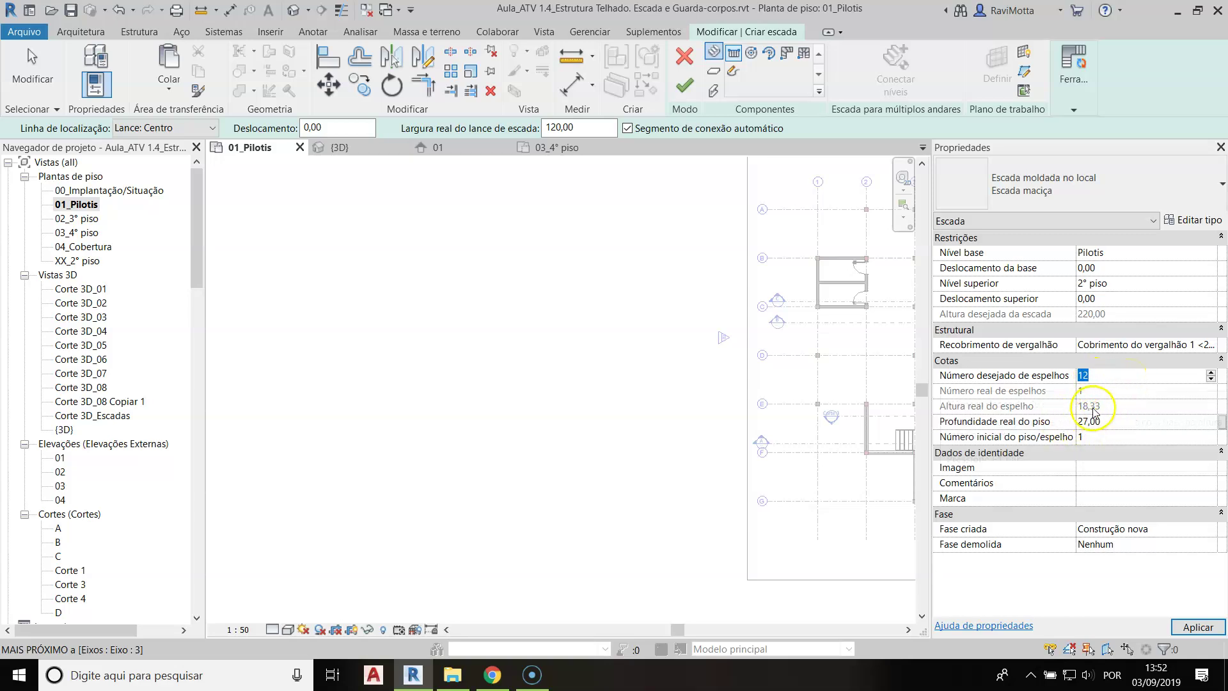
{"action": "type", "text": "1"}
{"action": "key", "text": "Return"}
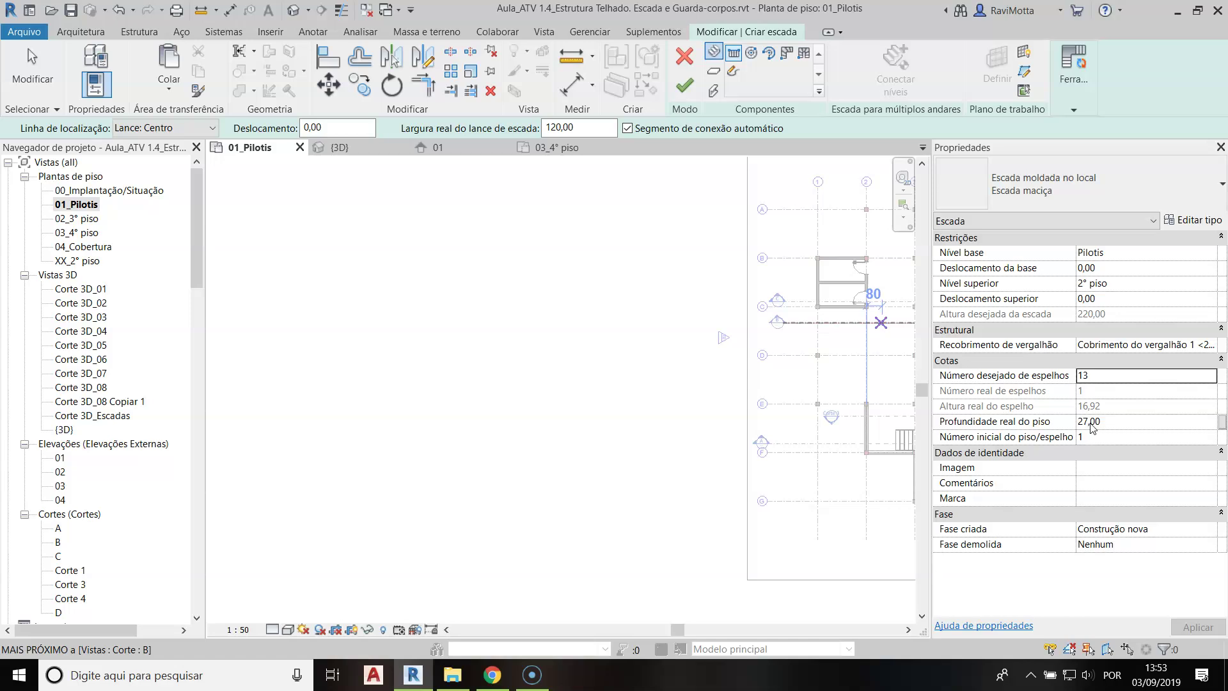
Switch to the Windows Calculator and compute twice the 16,9 riser height minus 63 to check the tread depth
{"action": "left_click", "coordinate": [17, 681]}
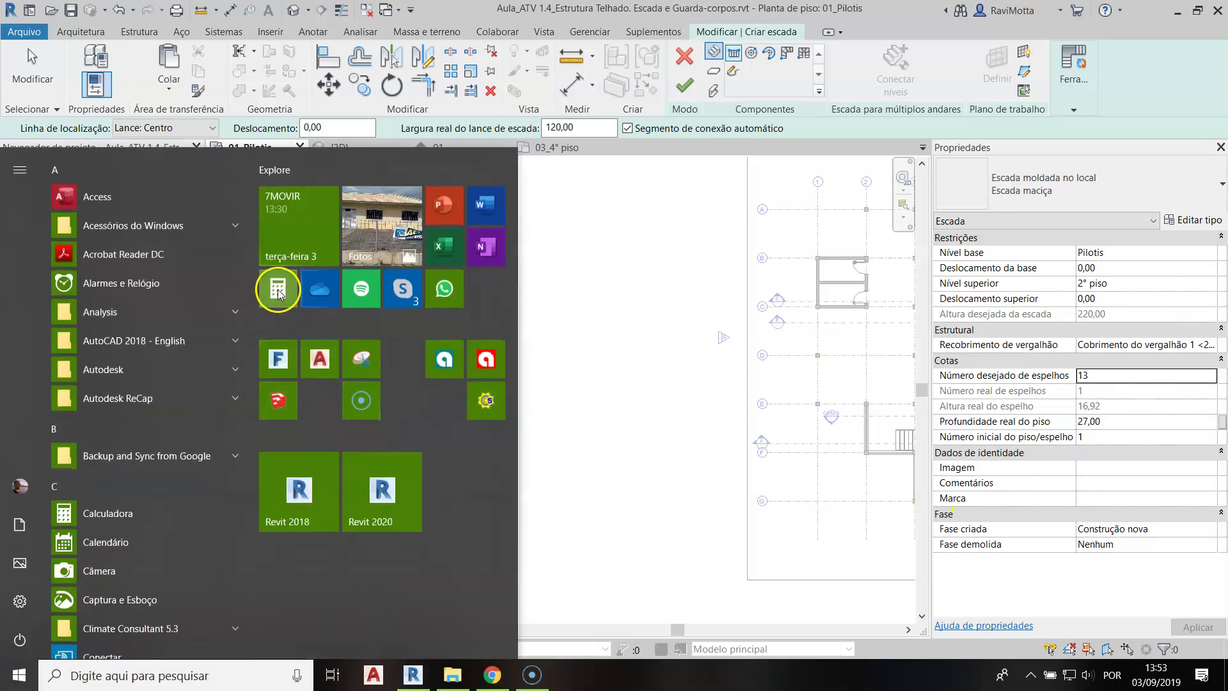
{"action": "left_click", "coordinate": [278, 293]}
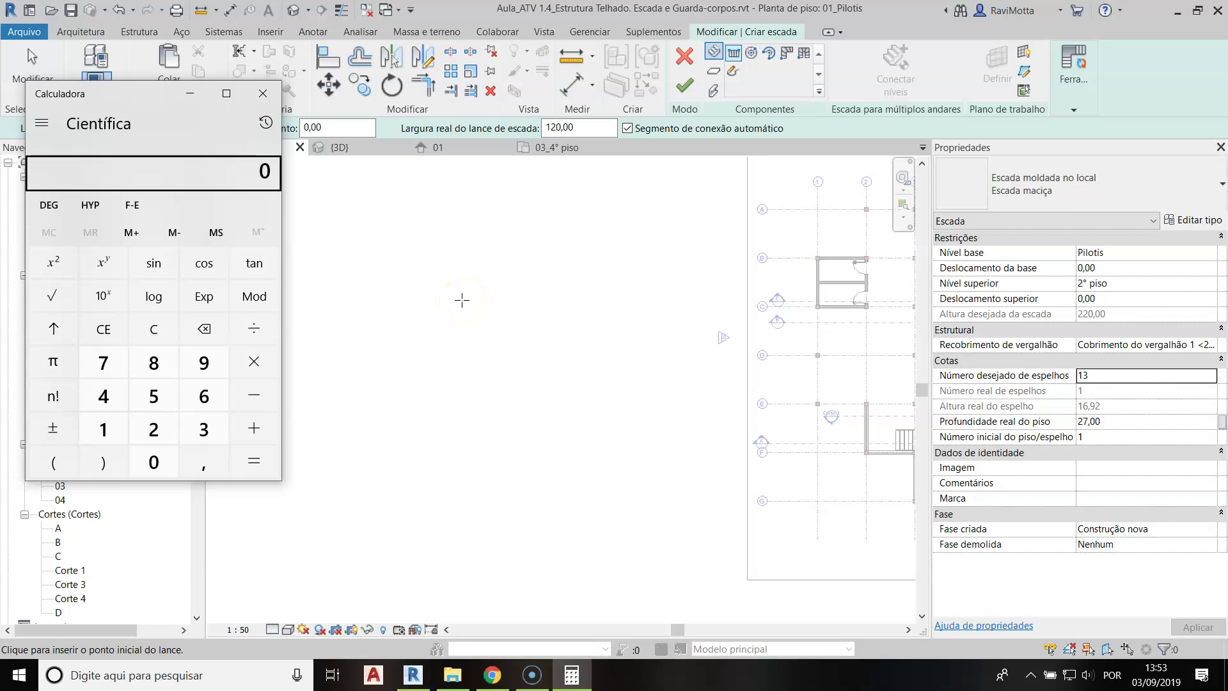
{"action": "type", "text": "2*"}
{"action": "type", "text": "16,9"}
{"action": "key", "text": "Return"}
{"action": "type", "text": "-63"}
{"action": "key", "text": "Return"}
Set the stair's actual tread depth to 29,00 and choose the full-step spiral run component
{"action": "left_click", "coordinate": [1108, 423]}
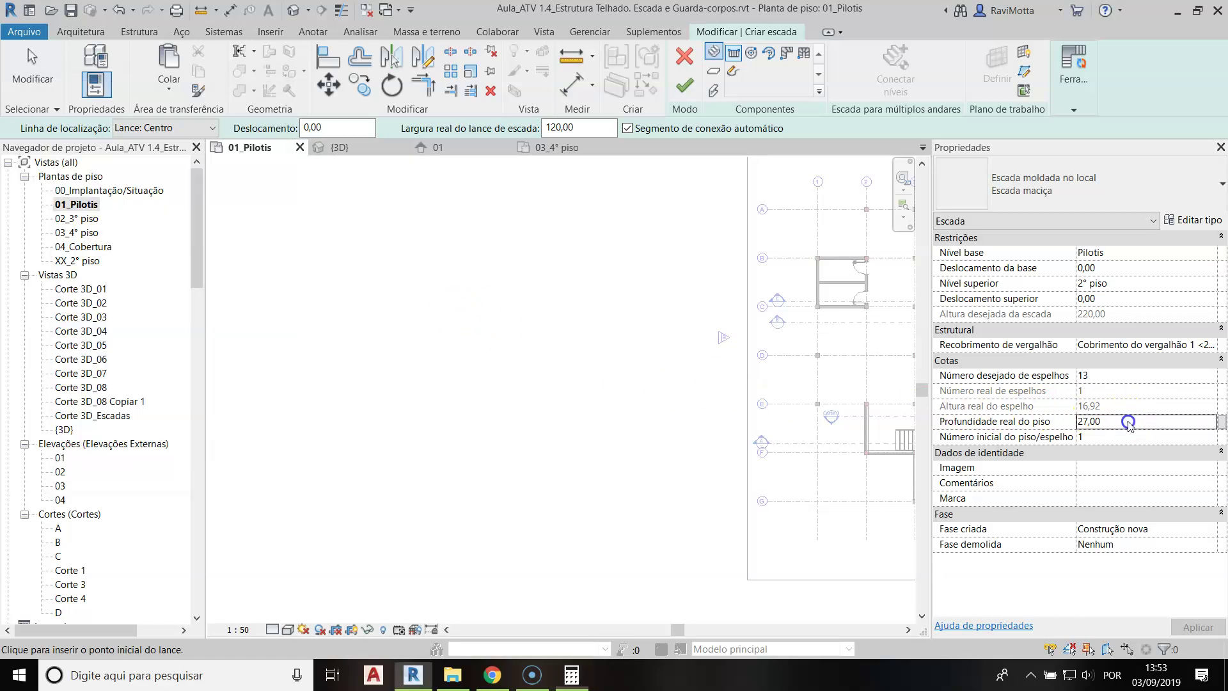
{"action": "type", "text": "29"}
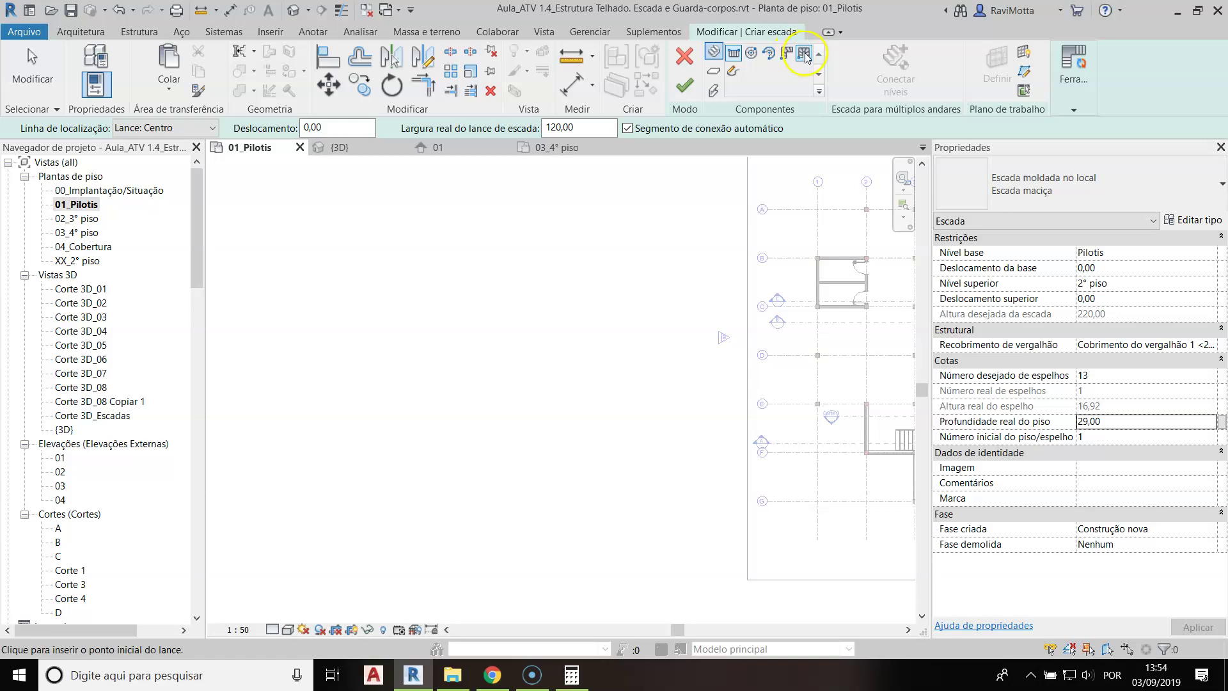
{"action": "left_click", "coordinate": [755, 55]}
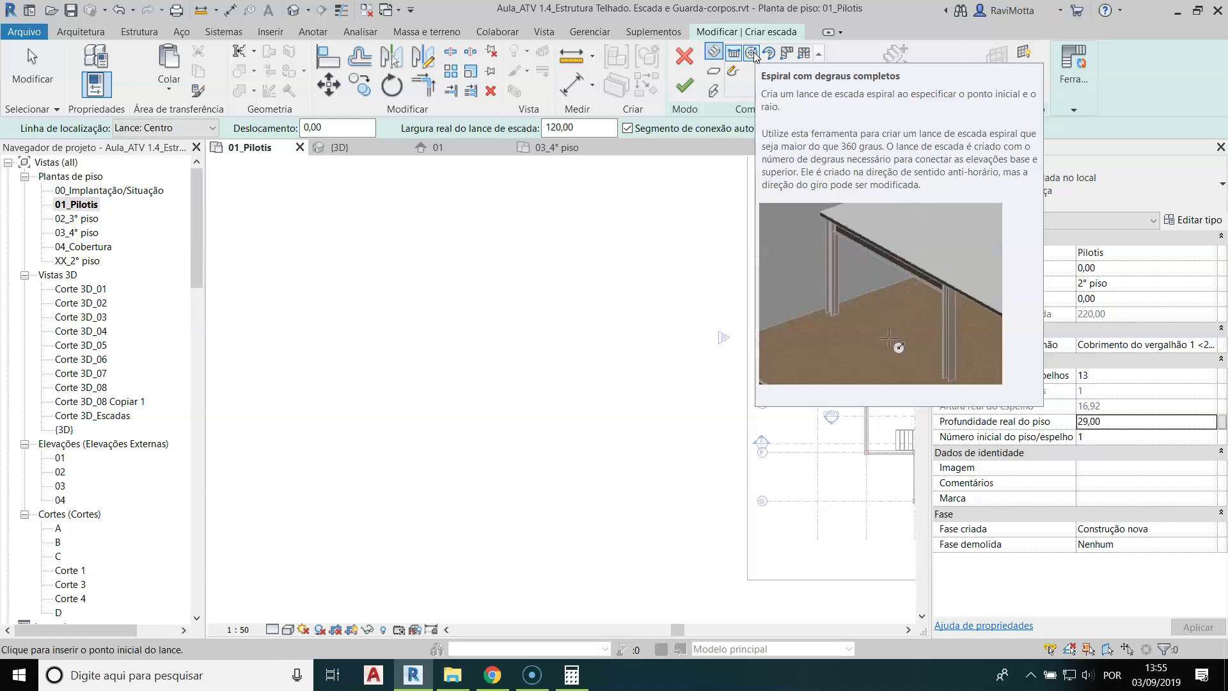
{"action": "left_click", "coordinate": [754, 54]}
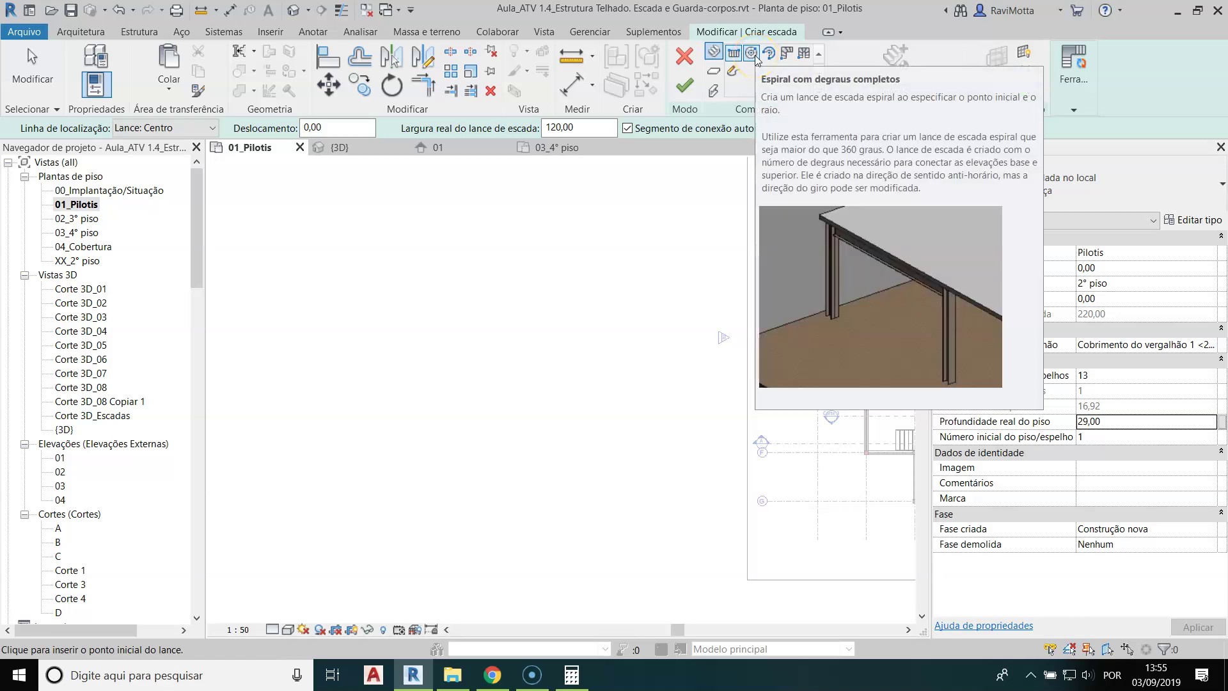
{"action": "left_click", "coordinate": [755, 55]}
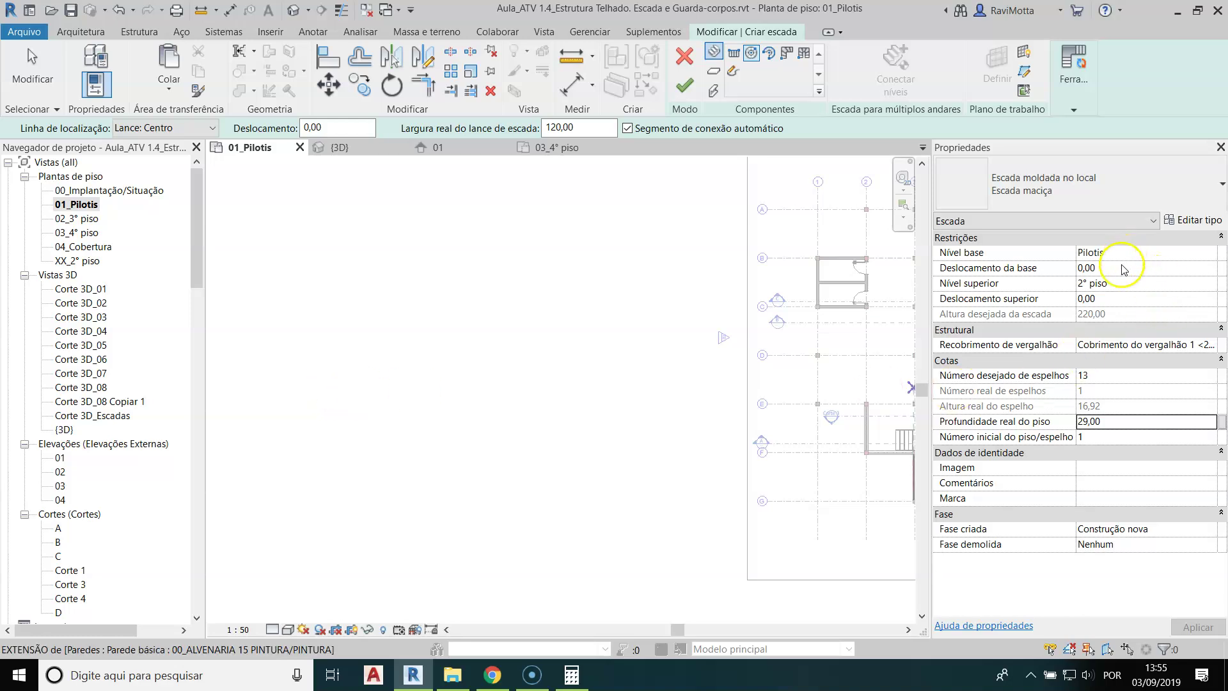
Place a full-step spiral run with a radius of about 80 in the empty area beside the building and finish the stair
{"action": "left_click", "coordinate": [319, 399]}
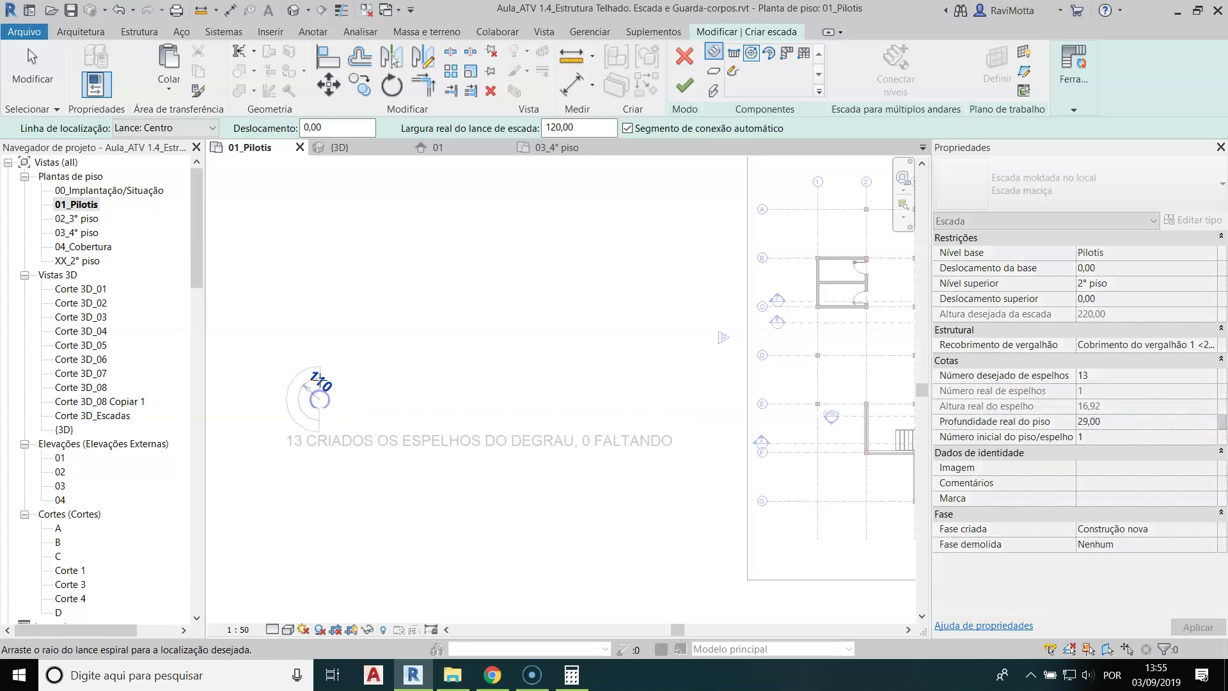
{"action": "scroll", "coordinate": [319, 413], "scroll_direction": "up", "scroll_amount": 6}
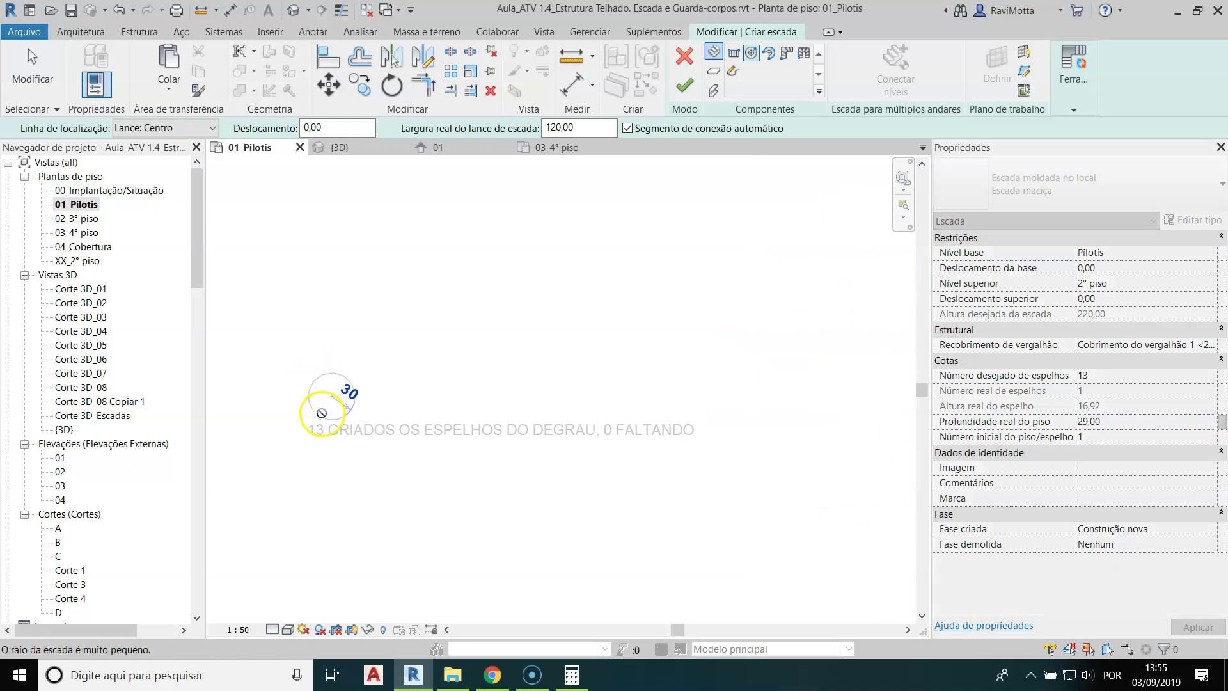
{"action": "middle_click_drag", "start_coordinate": [296, 388], "coordinate": [407, 376]}
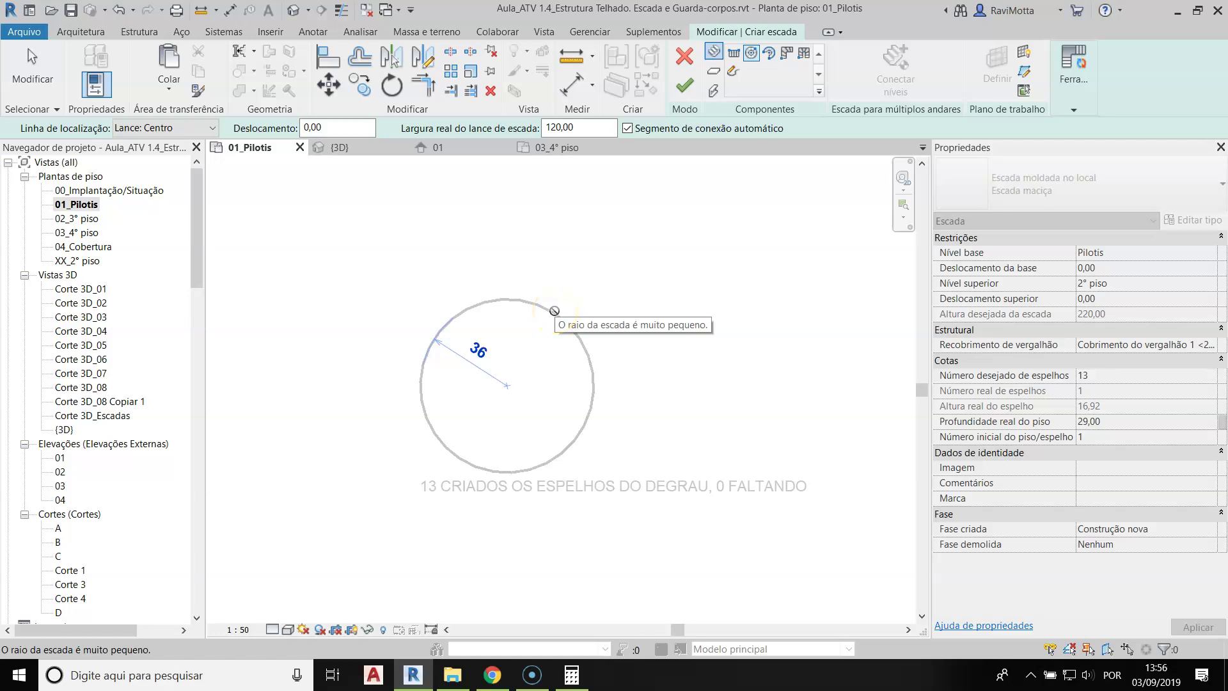
{"action": "left_click", "coordinate": [550, 314]}
{"action": "left_click_drag", "start_coordinate": [547, 319], "coordinate": [567, 238]}
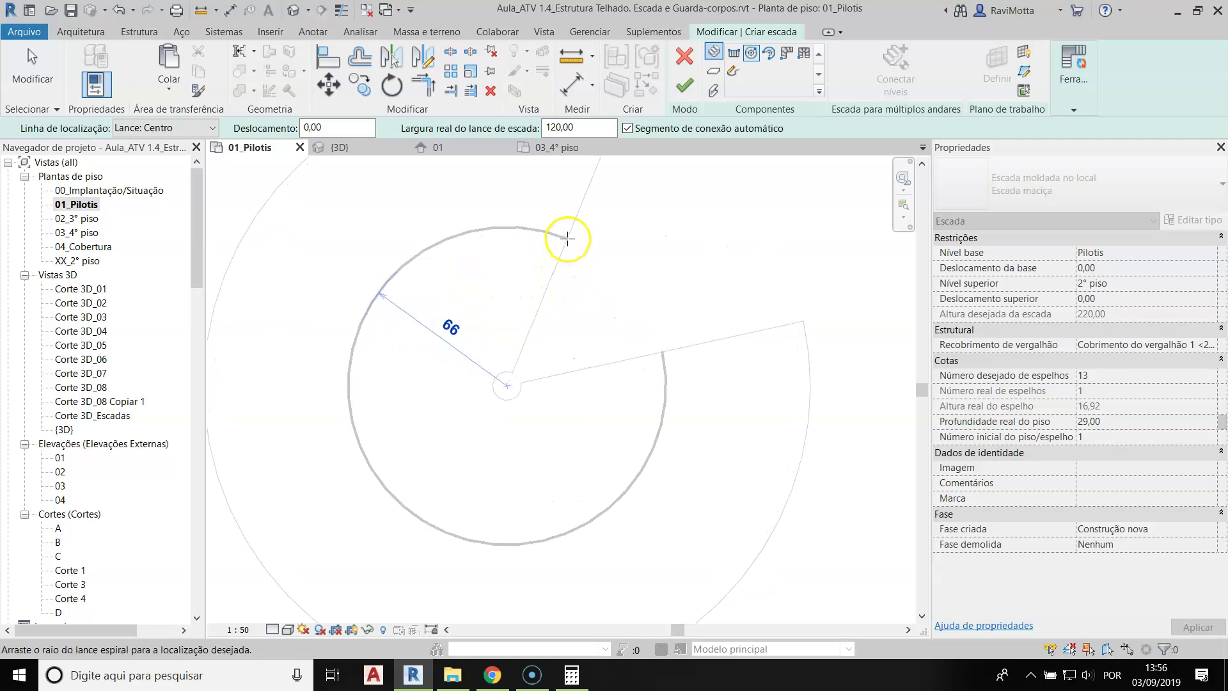
{"action": "scroll", "coordinate": [567, 239], "scroll_direction": "down", "scroll_amount": 1}
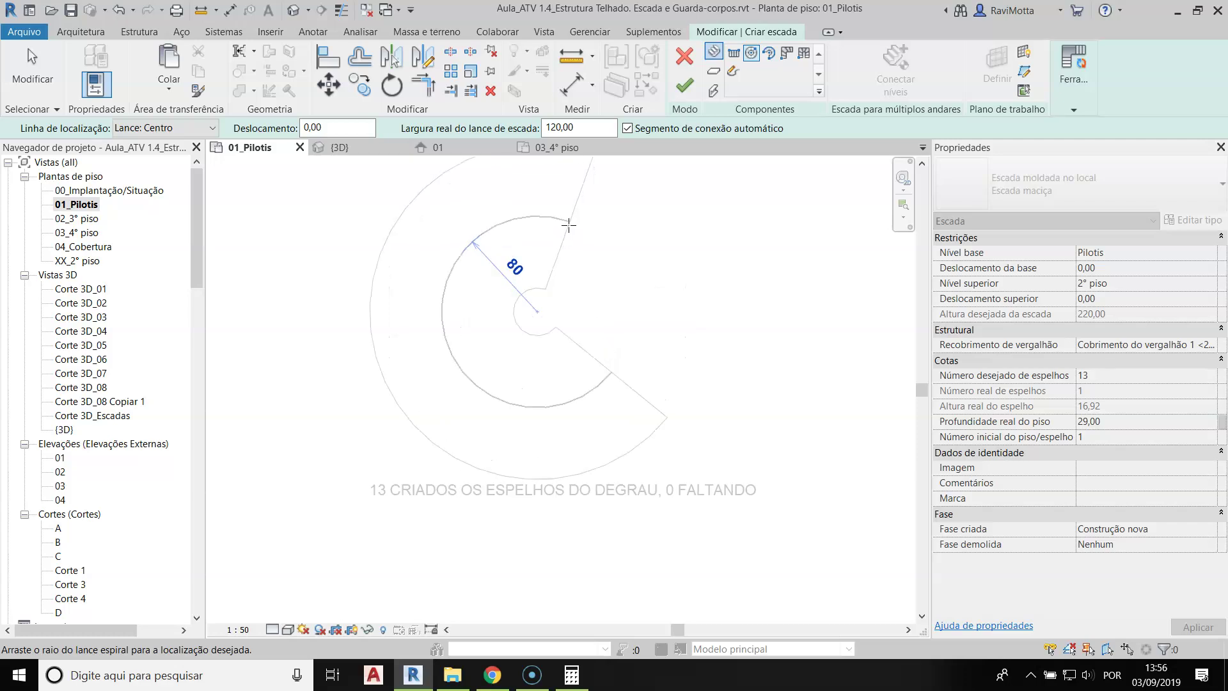
{"action": "left_click", "coordinate": [568, 225]}
{"action": "key", "text": "Escape"}
{"action": "scroll", "coordinate": [669, 329], "scroll_direction": "down", "scroll_amount": 2}
{"action": "middle_click_drag", "start_coordinate": [669, 329], "coordinate": [589, 405]}
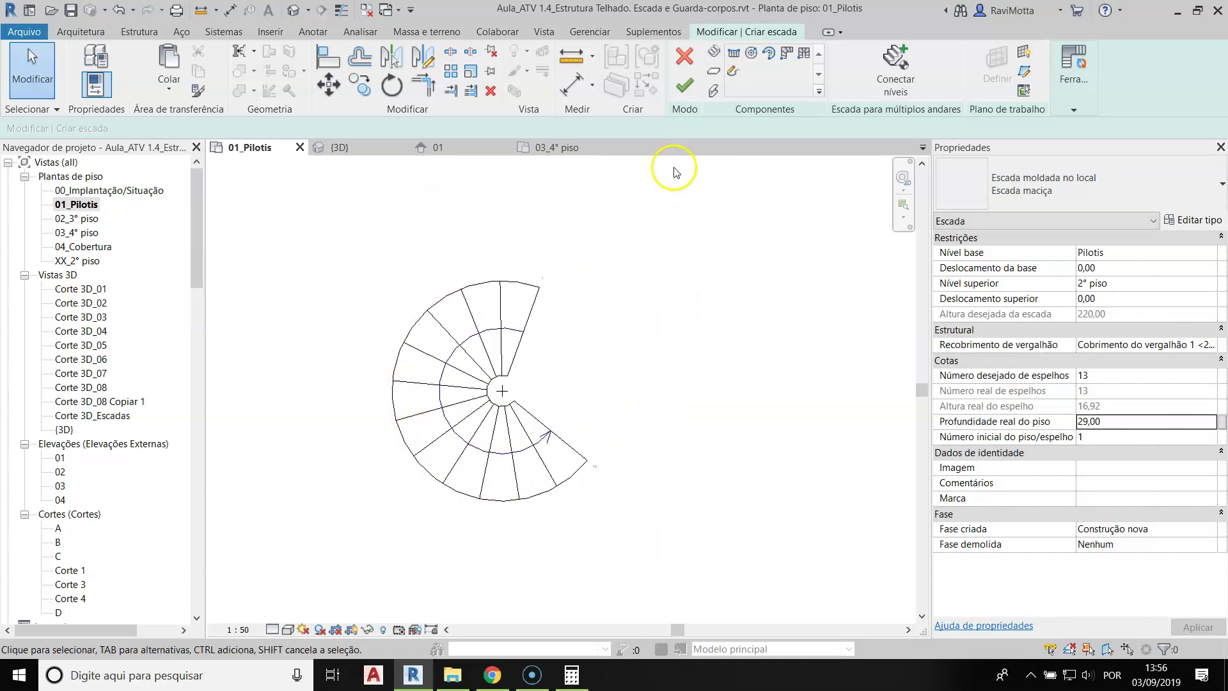
{"action": "left_click", "coordinate": [685, 85]}
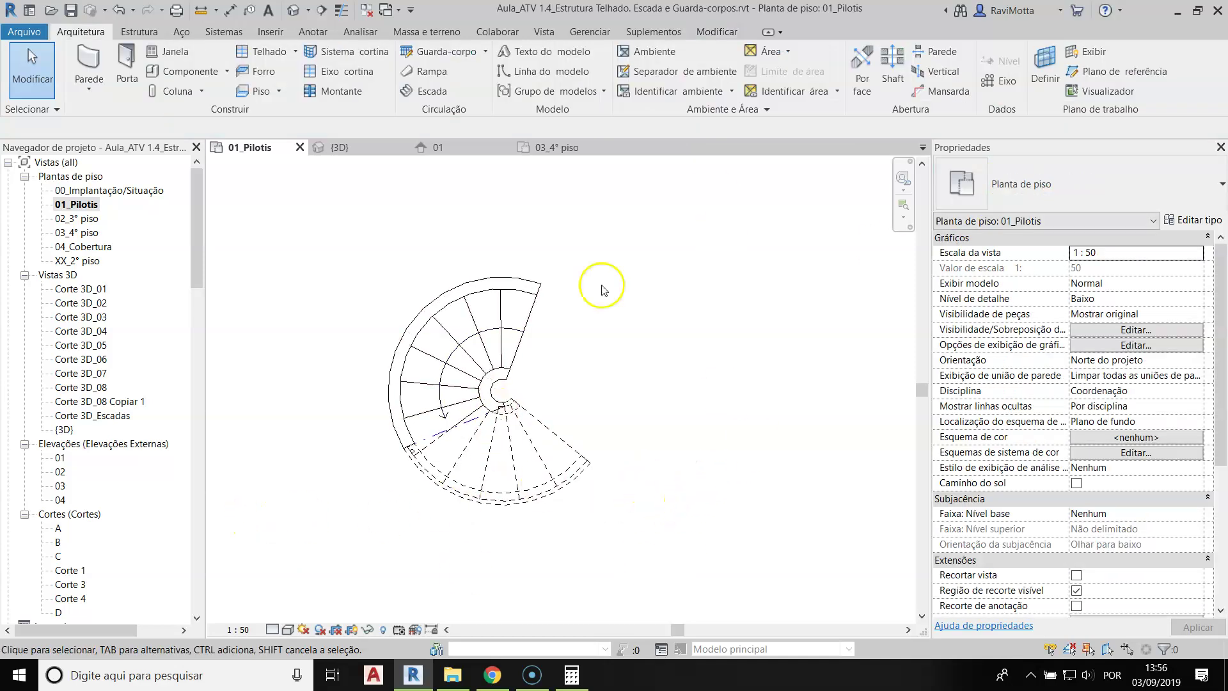
{"action": "left_click", "coordinate": [503, 349]}
{"action": "left_click", "coordinate": [1079, 191]}
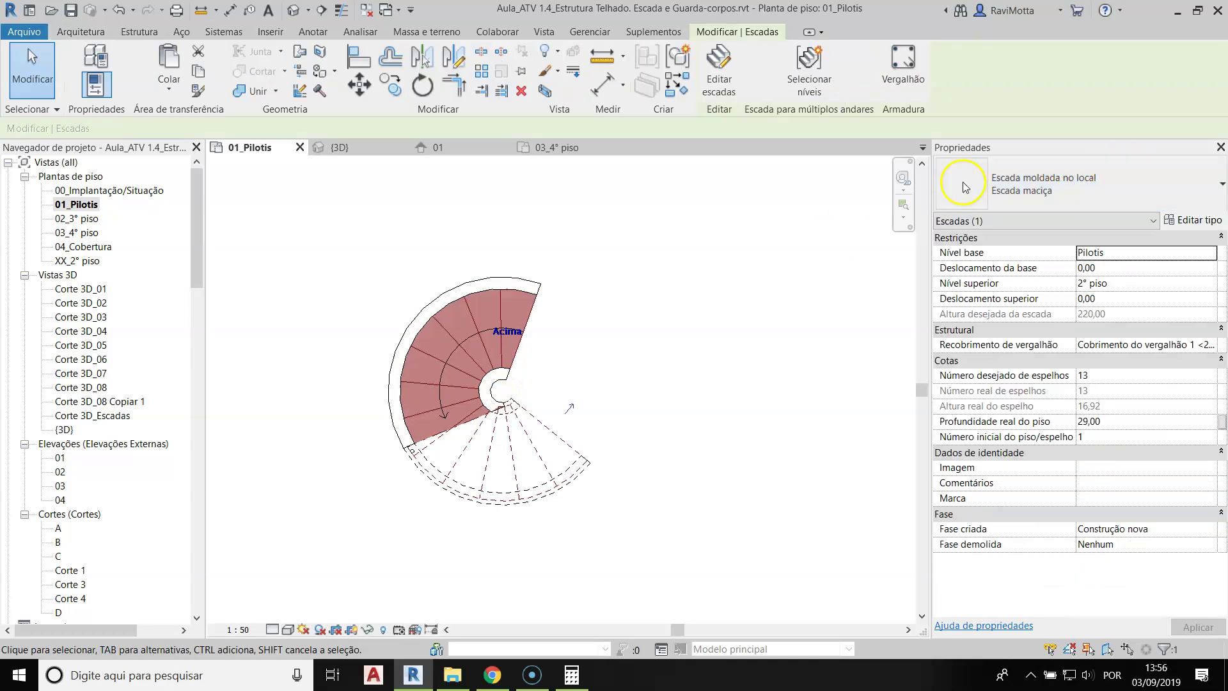
{"action": "left_click", "coordinate": [1082, 192]}
{"action": "left_click", "coordinate": [510, 222]}
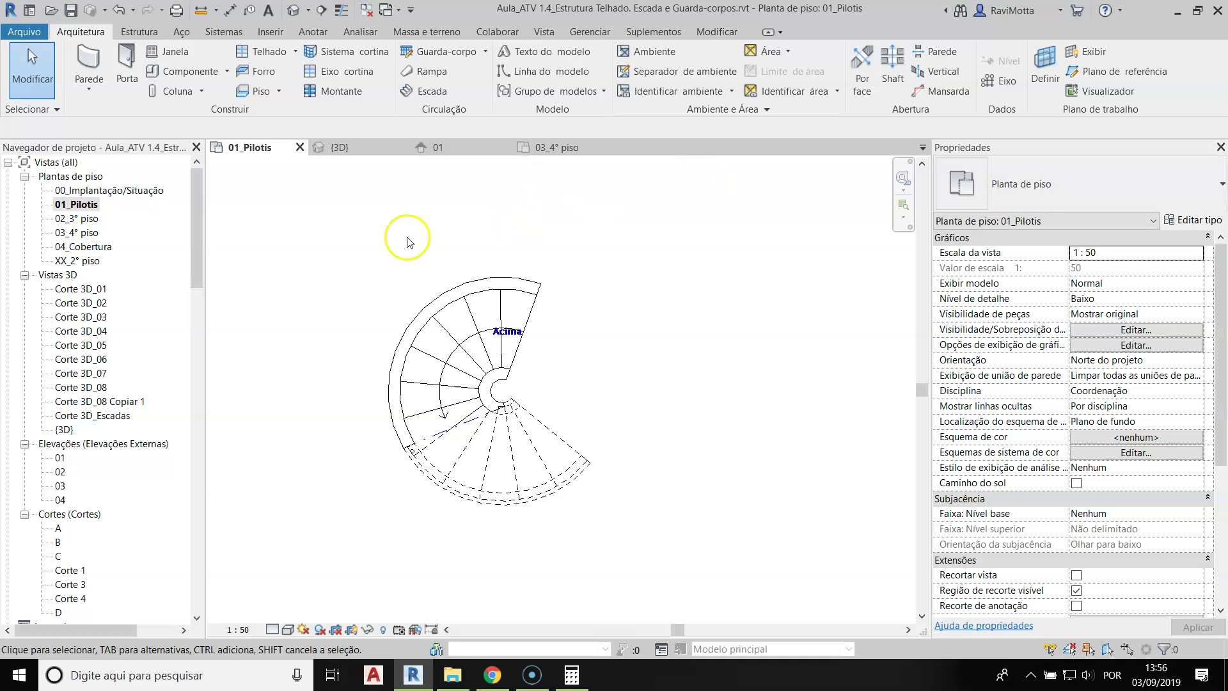
{"action": "left_click", "coordinate": [532, 677]}
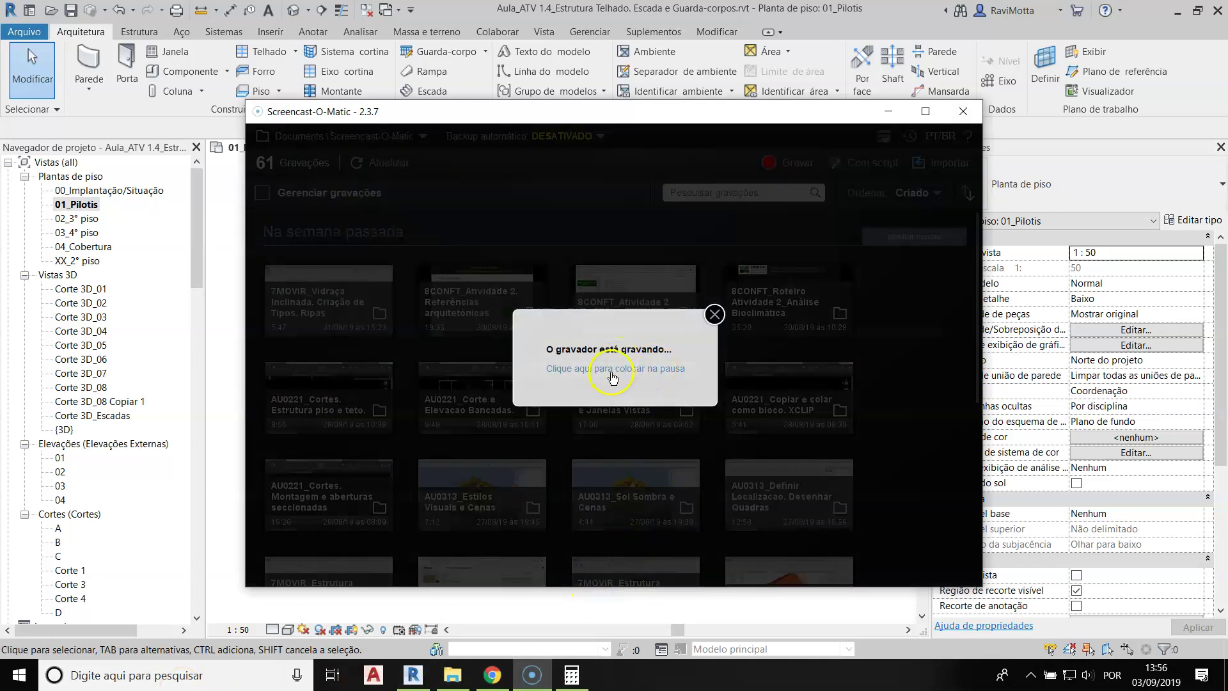
{"action": "left_click", "coordinate": [612, 376]}
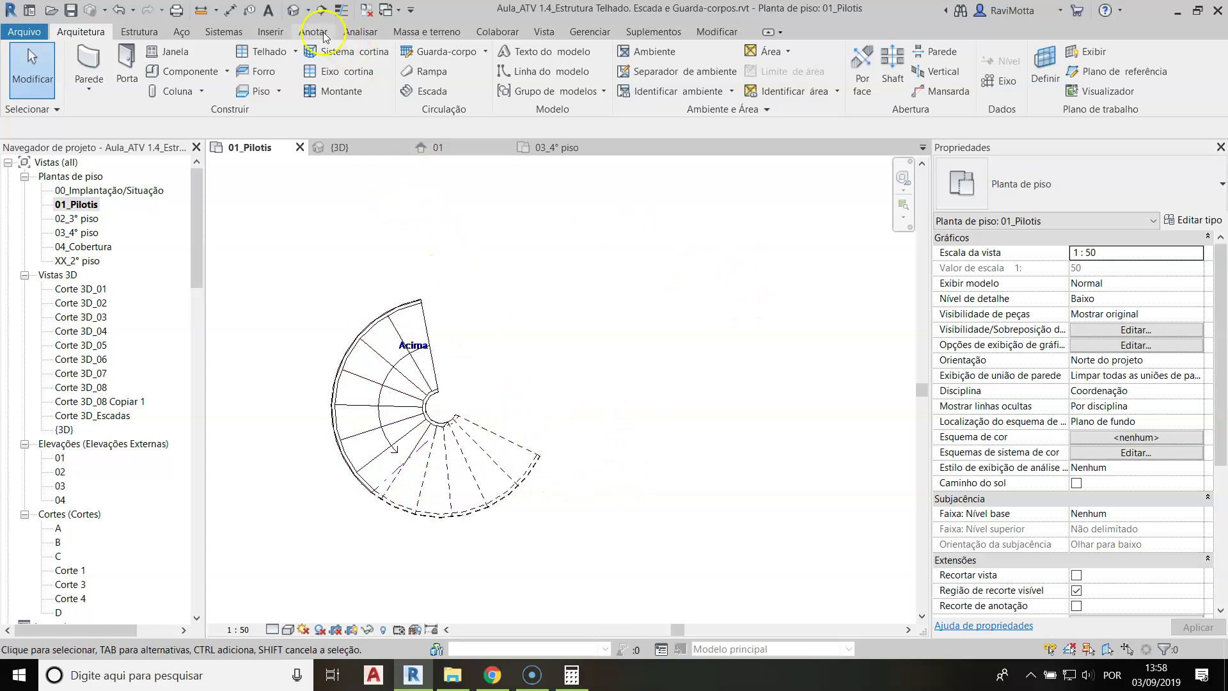
Examine the spiral stair and its handrails from several angles in the {3D} view
{"action": "left_click", "coordinate": [339, 147]}
{"action": "scroll", "coordinate": [379, 345], "scroll_direction": "down", "scroll_amount": 3}
{"action": "middle_click_drag", "start_coordinate": [379, 346], "coordinate": [564, 416]}
{"action": "scroll", "coordinate": [278, 256], "scroll_direction": "up", "scroll_amount": 3}
{"action": "middle_click_drag", "start_coordinate": [290, 275], "coordinate": [564, 274]}
{"action": "scroll", "coordinate": [505, 442], "scroll_direction": "up", "scroll_amount": 3}
{"action": "middle_click_drag", "start_coordinate": [618, 470], "coordinate": [512, 338]}
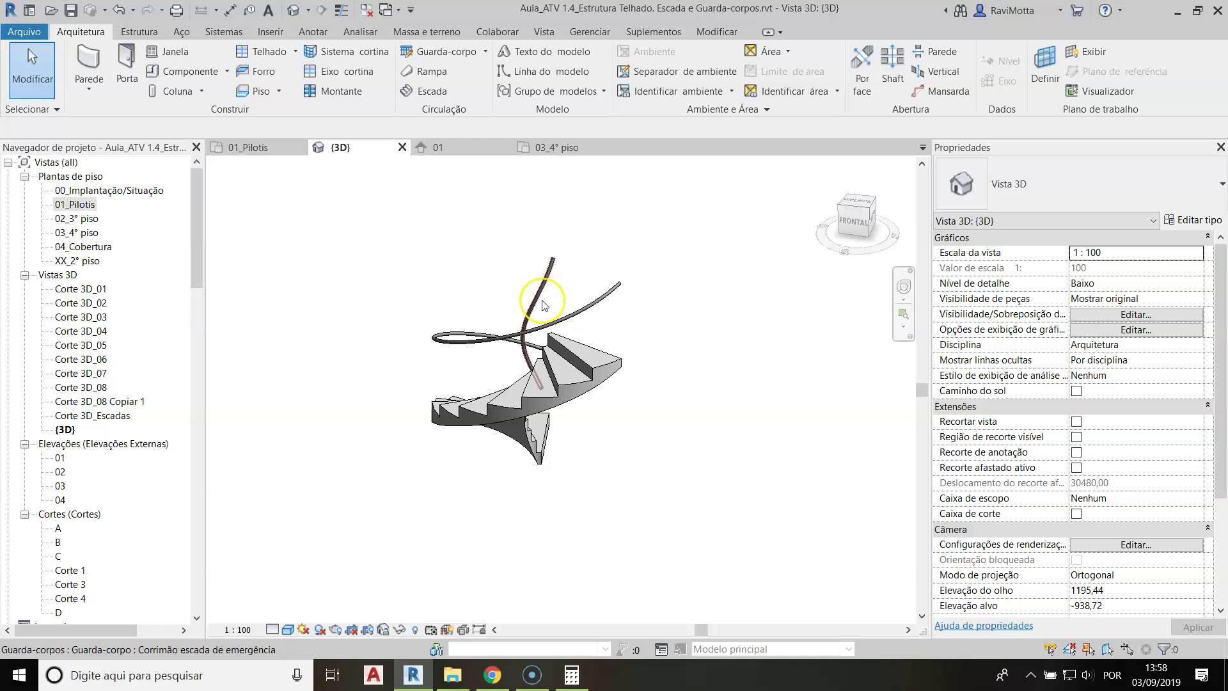
{"action": "middle_click_drag", "start_coordinate": [542, 305], "coordinate": [496, 323], "text": "shift"}
{"action": "left_click", "coordinate": [451, 528]}
{"action": "middle_click_drag", "start_coordinate": [433, 395], "coordinate": [503, 419], "text": "shift"}
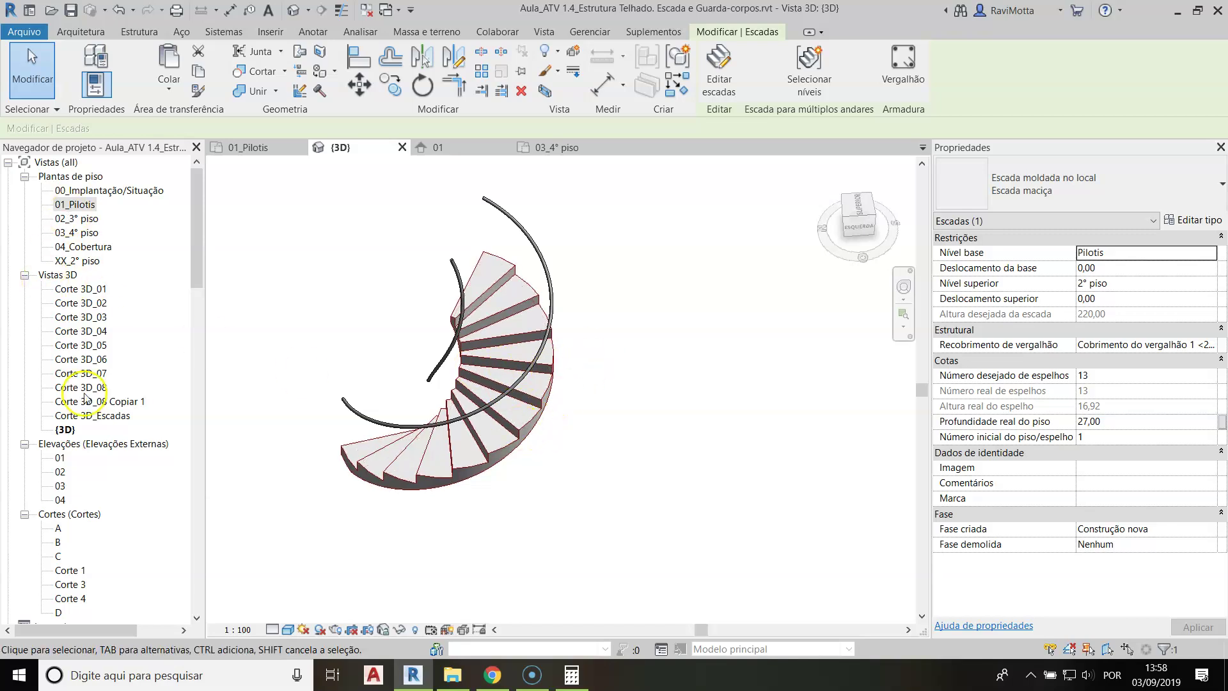
In the 01_Pilotis plan, draw a horizontal section line below the spiral stair and extend its view depth beyond the stair, about 406
{"action": "double_click", "coordinate": [76, 204]}
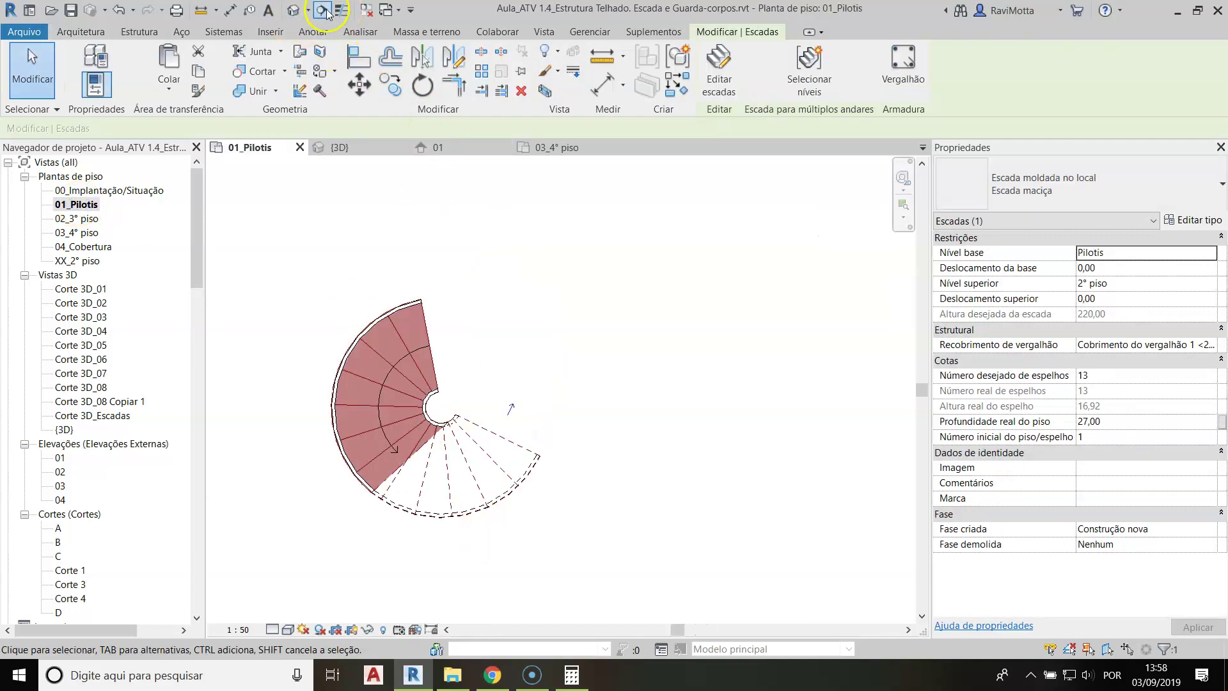
{"action": "left_click", "coordinate": [321, 10]}
{"action": "scroll", "coordinate": [443, 419], "scroll_direction": "down", "scroll_amount": 1}
{"action": "left_click", "coordinate": [313, 479]}
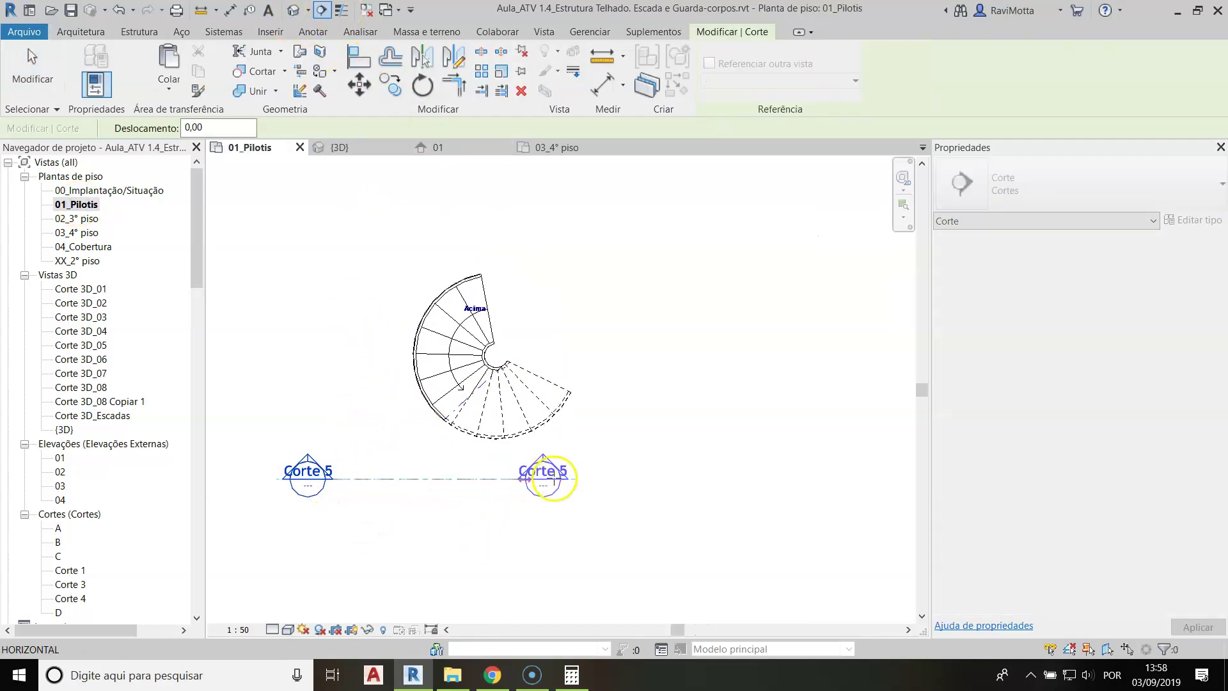
{"action": "left_click", "coordinate": [739, 479]}
{"action": "key", "text": "Escape"}
{"action": "key", "text": "Escape"}
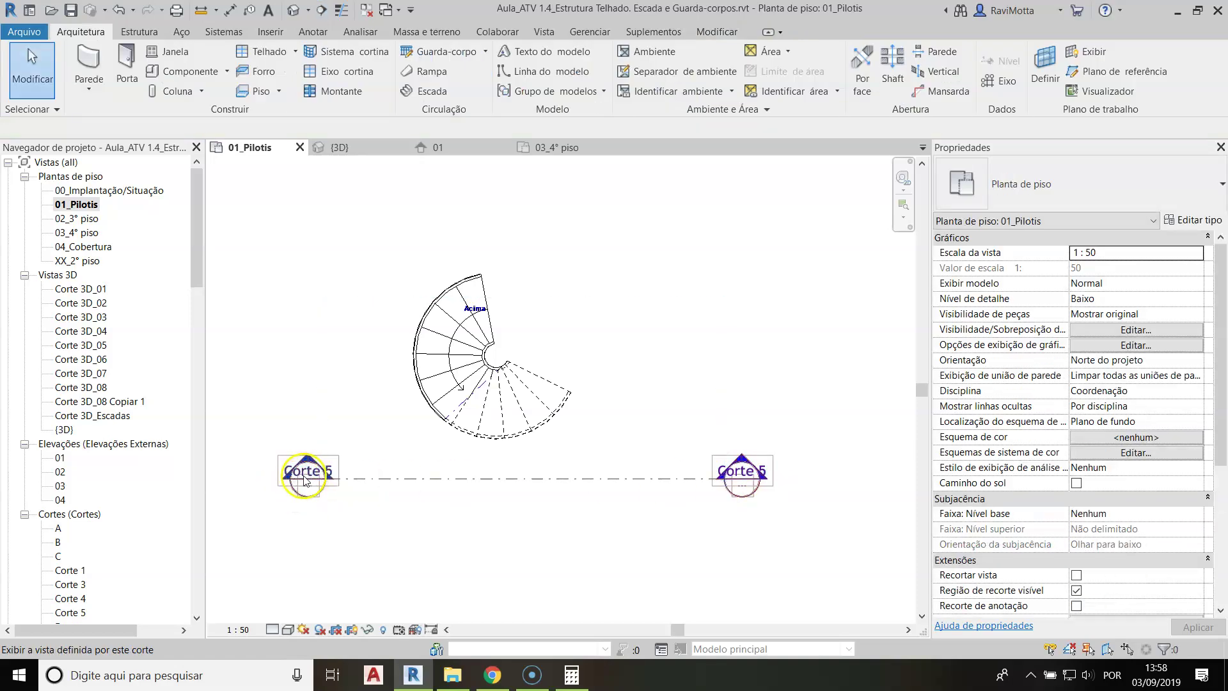
{"action": "left_click", "coordinate": [356, 481]}
{"action": "left_click_drag", "start_coordinate": [524, 296], "coordinate": [529, 236]}
{"action": "key", "text": "Escape"}
Open the new Corte 5 section, examine the spiral stair's profile and handrails, and close the section view
{"action": "double_click", "coordinate": [299, 479]}
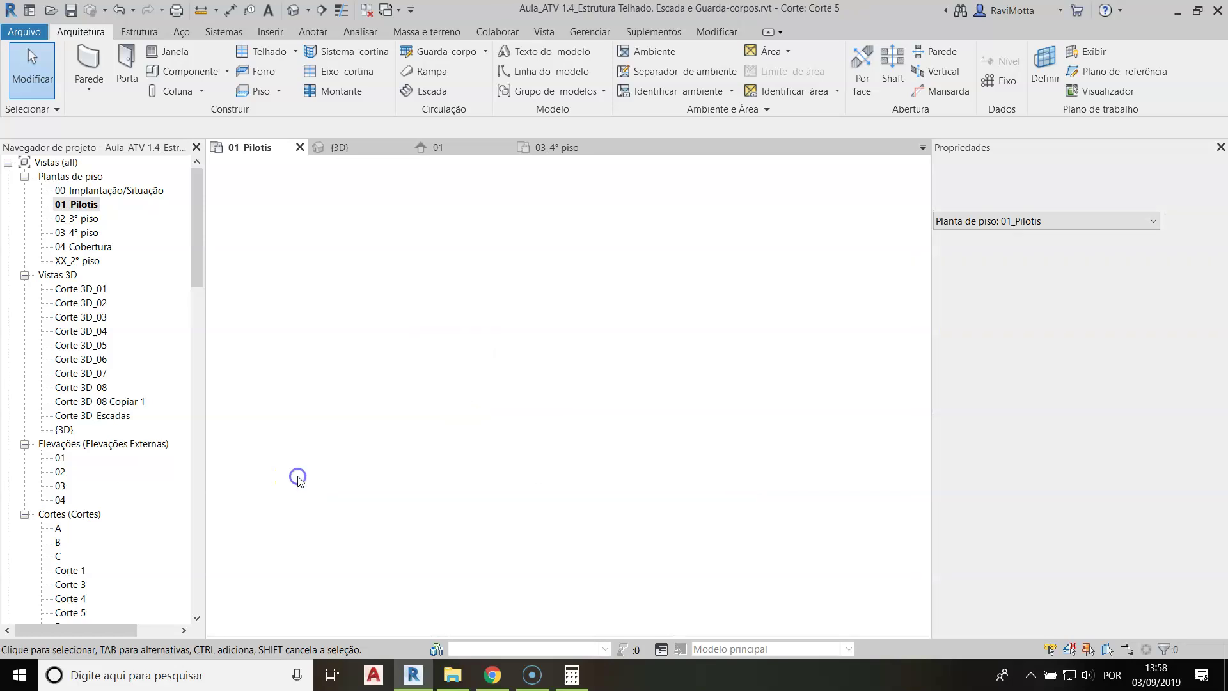
{"action": "scroll", "coordinate": [524, 525], "scroll_direction": "up", "scroll_amount": 2}
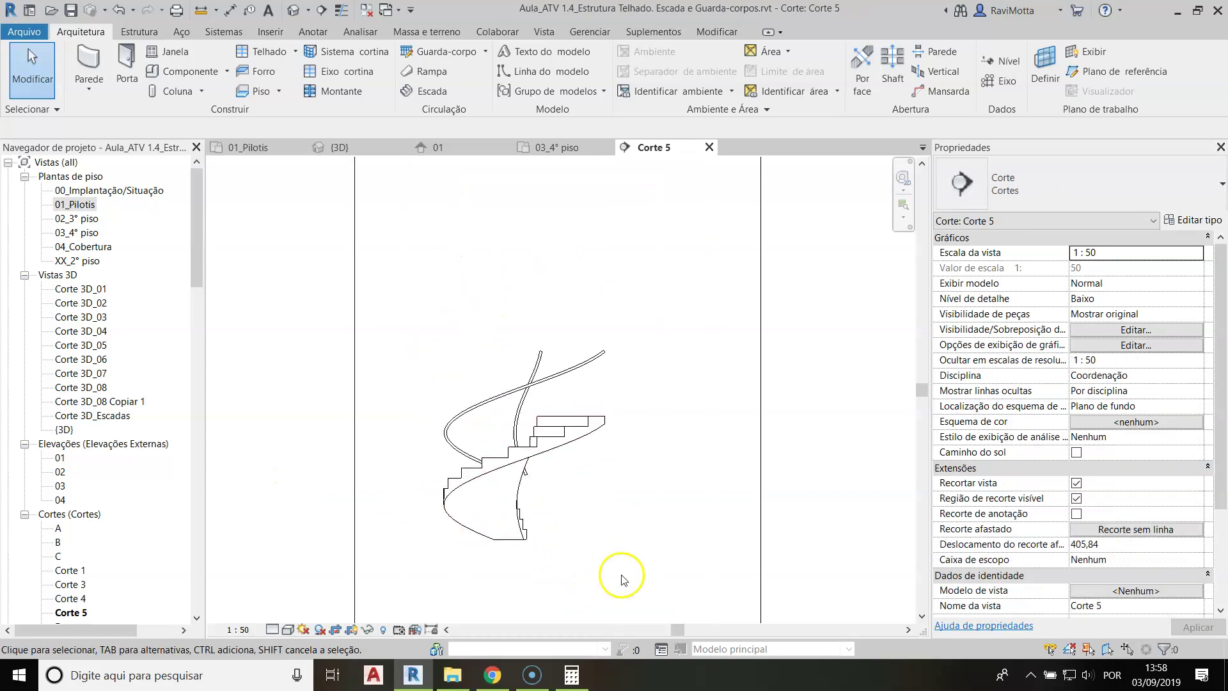
{"action": "left_click", "coordinate": [709, 148]}
{"action": "middle_click_drag", "start_coordinate": [521, 297], "coordinate": [391, 376]}
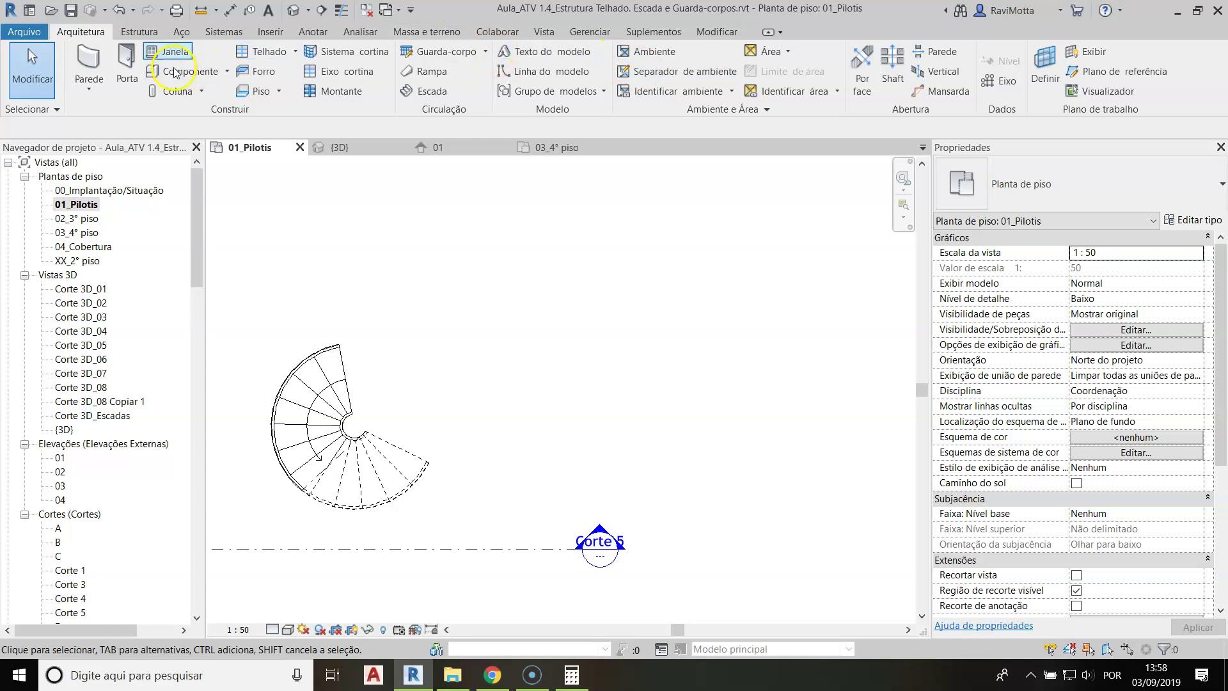
{"action": "left_click", "coordinate": [425, 92]}
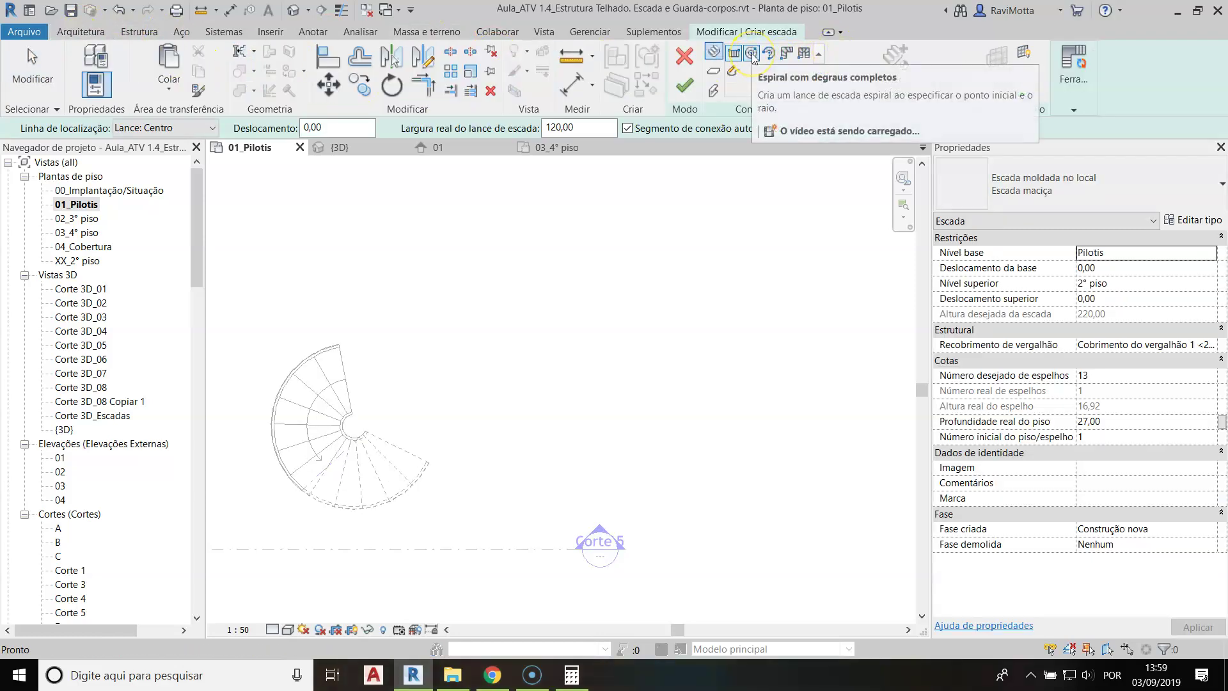
{"action": "key", "text": "Escape"}
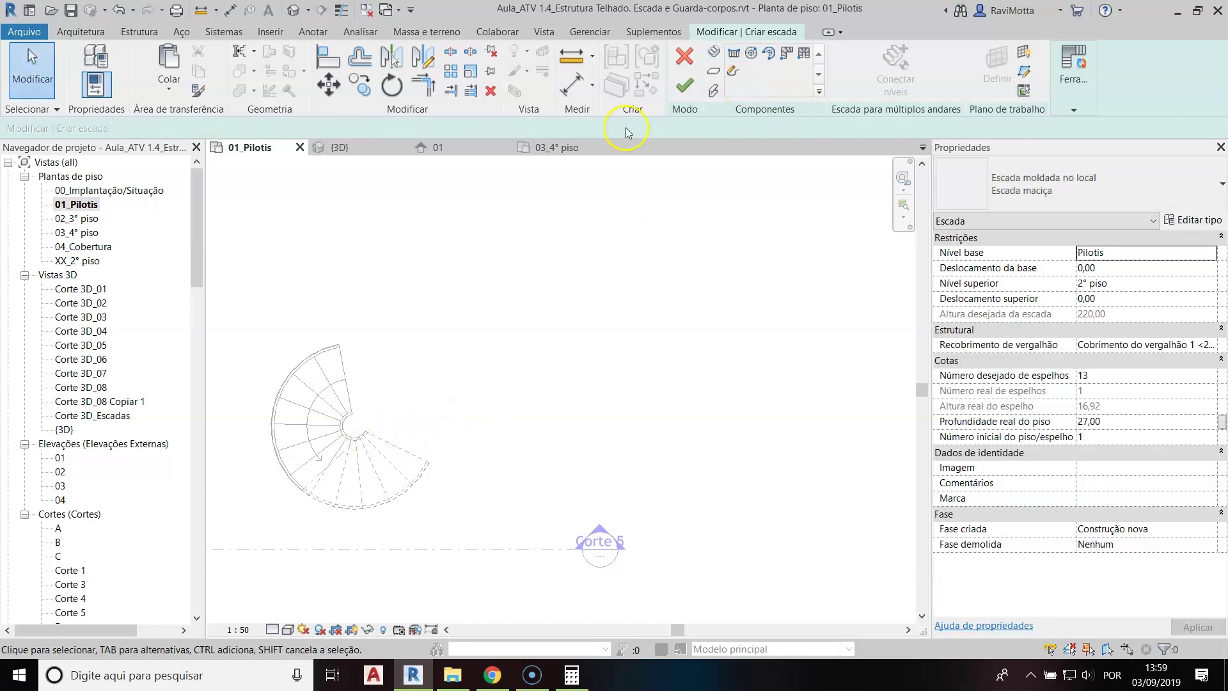
{"action": "left_click", "coordinate": [683, 59]}
Open the existing spiral stair for editing and stretch its run outward to a radius of about 159
{"action": "scroll", "coordinate": [331, 403], "scroll_direction": "up", "scroll_amount": 2}
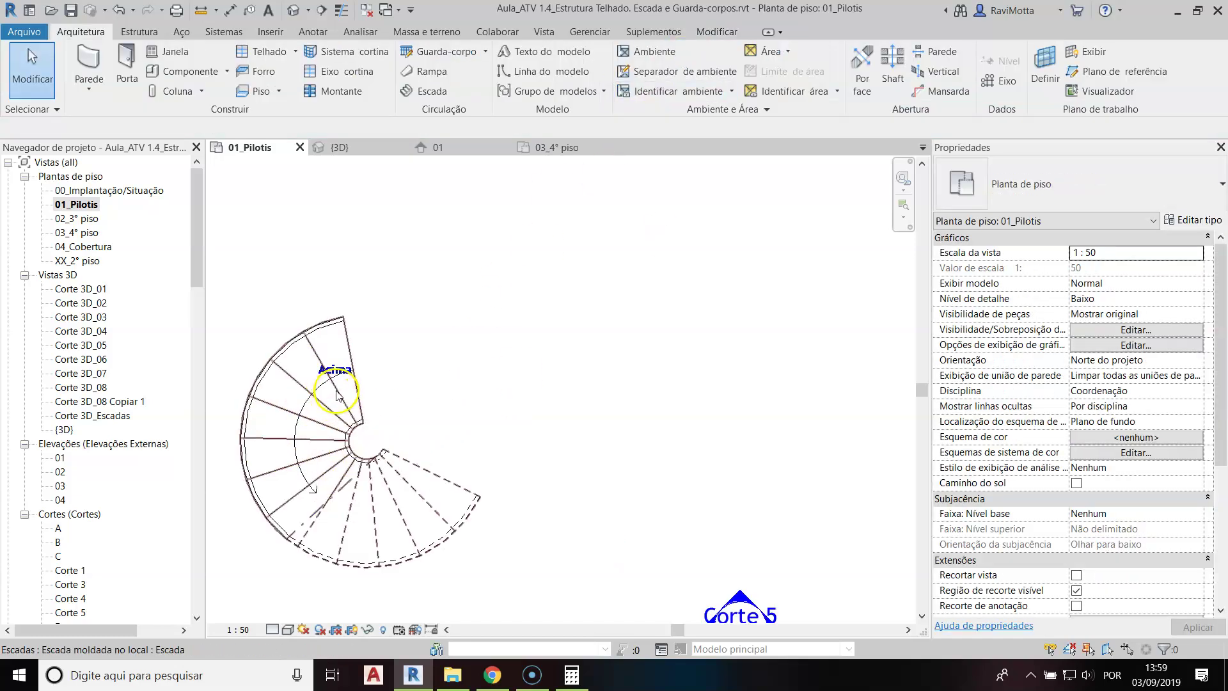
{"action": "left_click", "coordinate": [337, 394]}
{"action": "middle_click_drag", "start_coordinate": [398, 403], "coordinate": [538, 320]}
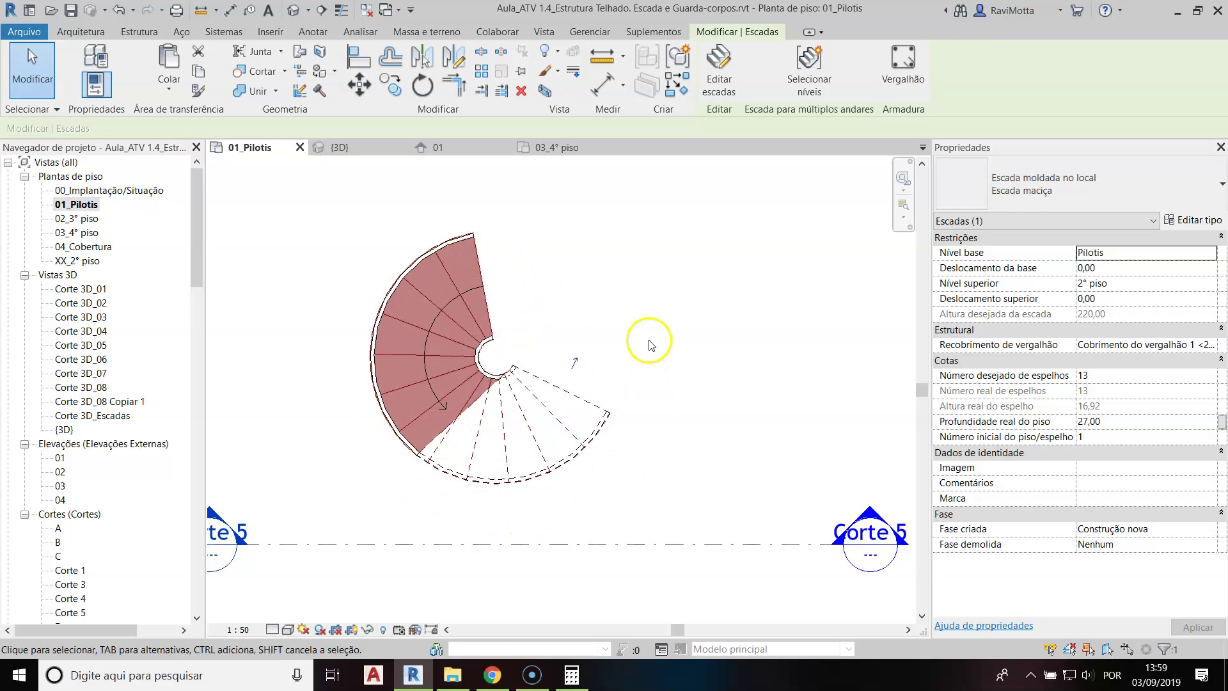
{"action": "left_click", "coordinate": [719, 70]}
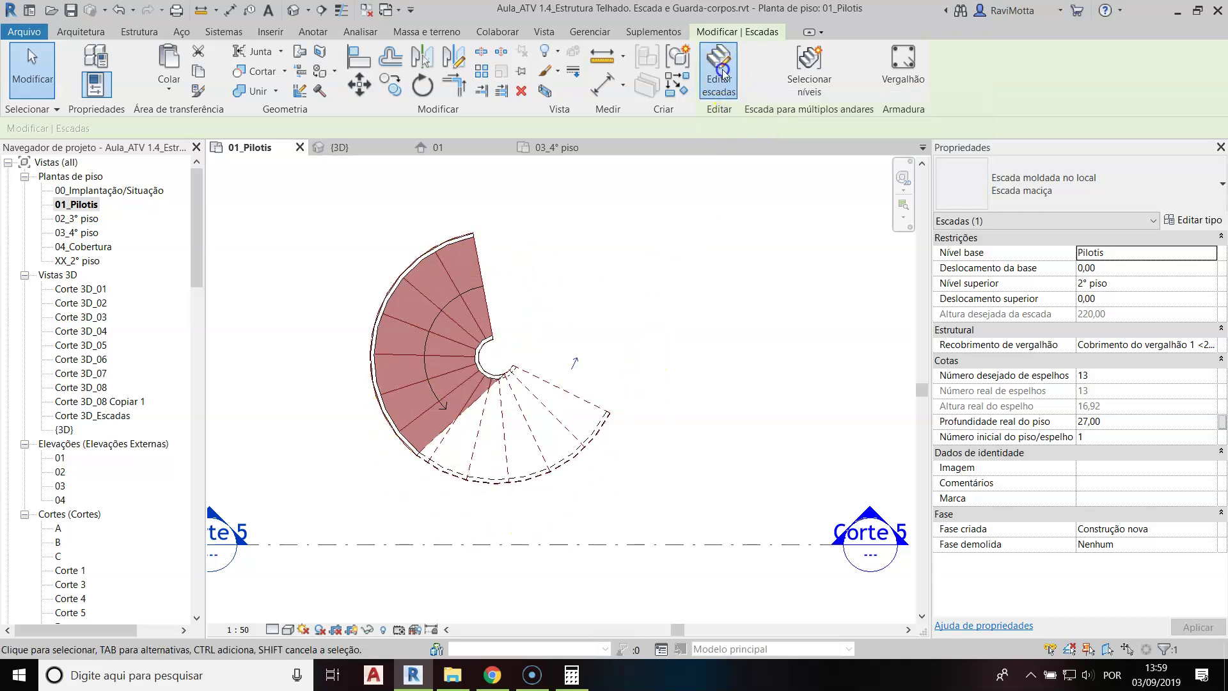
{"action": "left_click", "coordinate": [470, 312]}
{"action": "left_click_drag", "start_coordinate": [527, 388], "coordinate": [542, 439]}
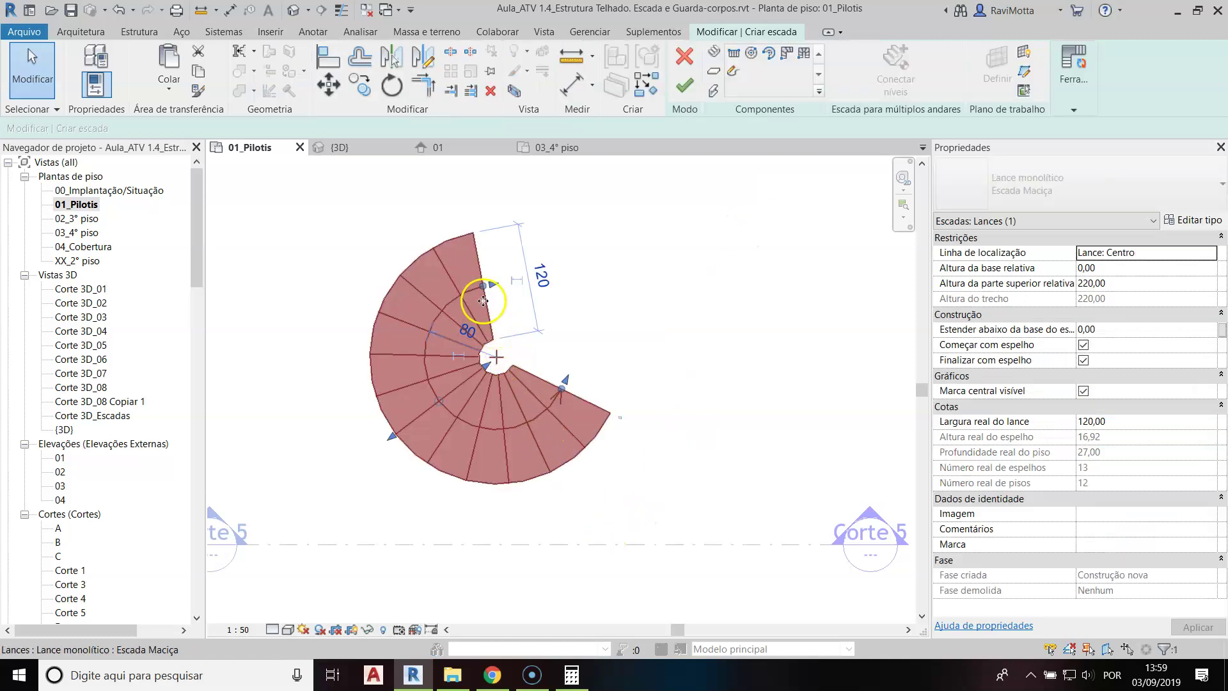
{"action": "left_click", "coordinate": [465, 357]}
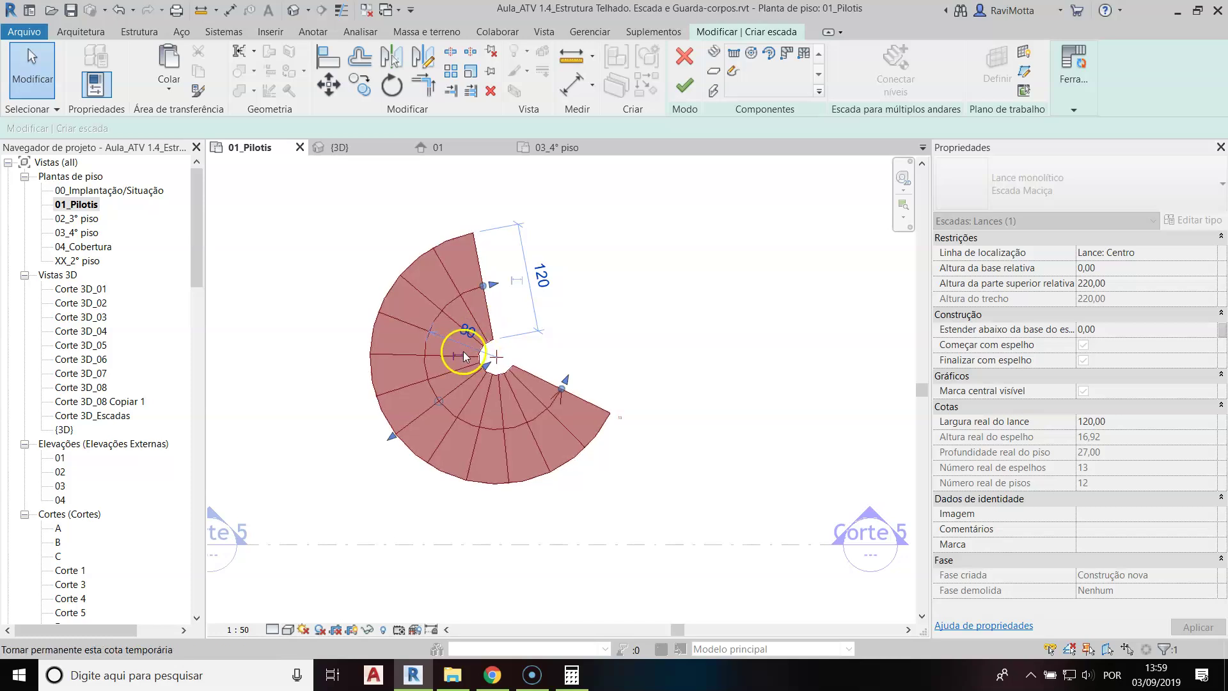
{"action": "left_click_drag", "start_coordinate": [438, 402], "coordinate": [382, 444]}
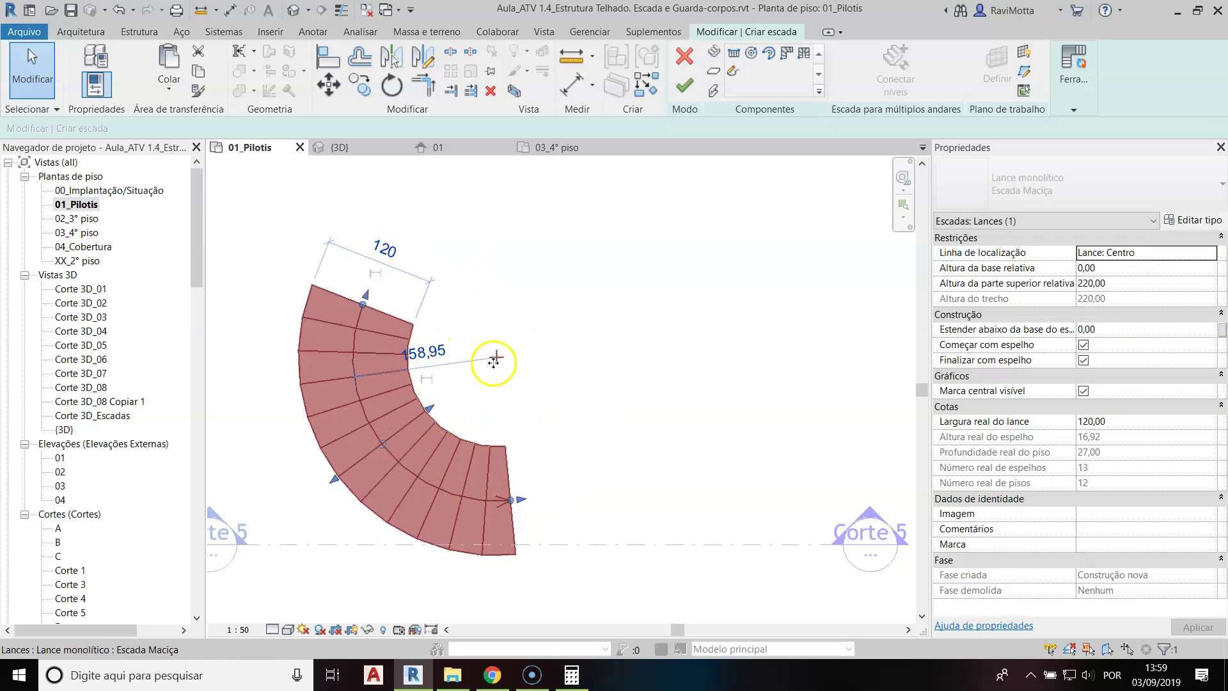
Set the spiral run's radius to 150
{"action": "left_click", "coordinate": [438, 357]}
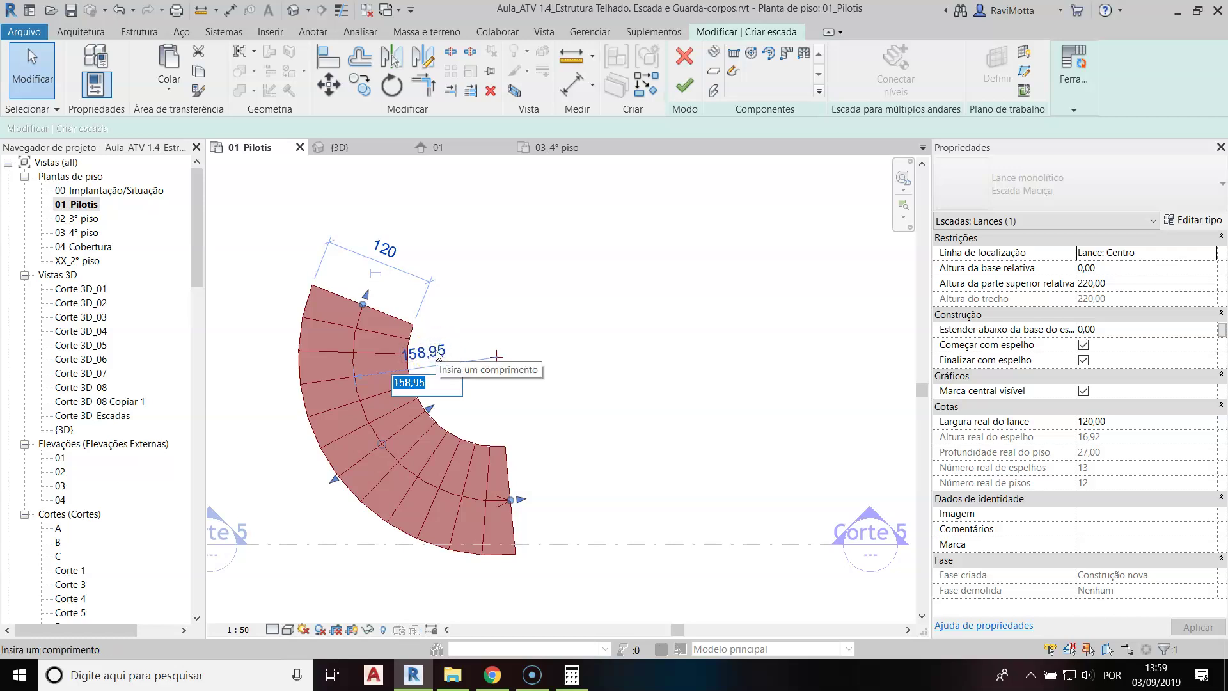
{"action": "type", "text": "150"}
{"action": "key", "text": "Return"}
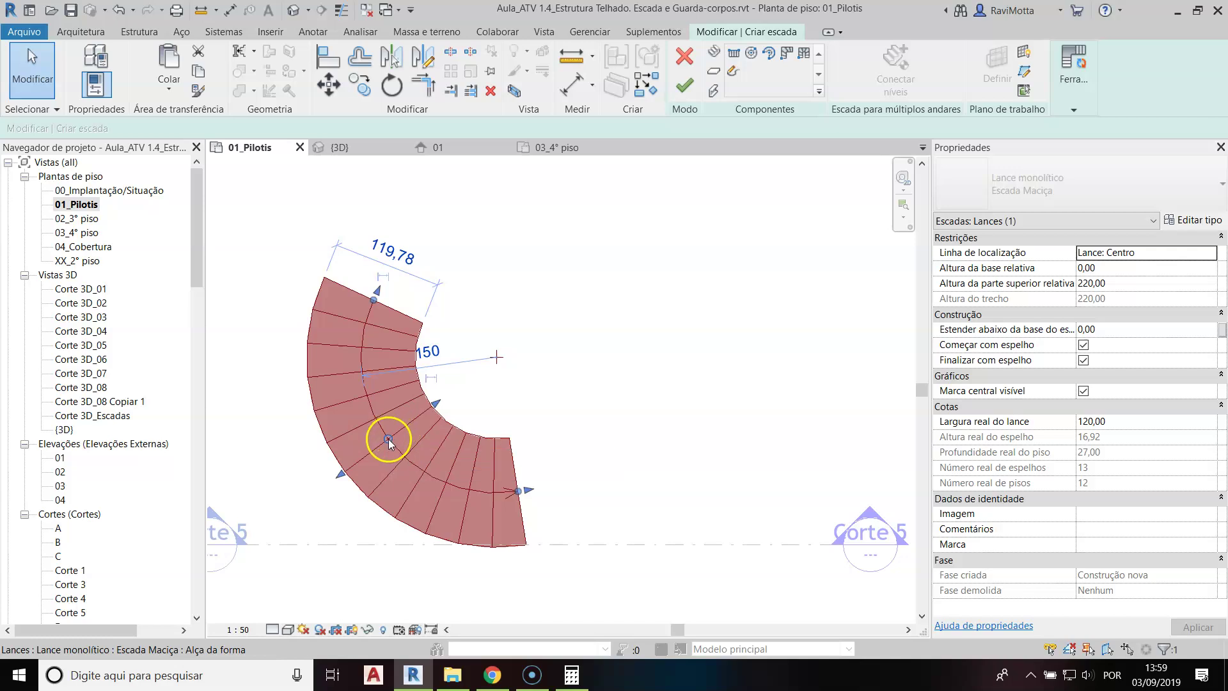
Try to set the spiral run's width to 100 through its temporary dimension
{"action": "left_click", "coordinate": [326, 297]}
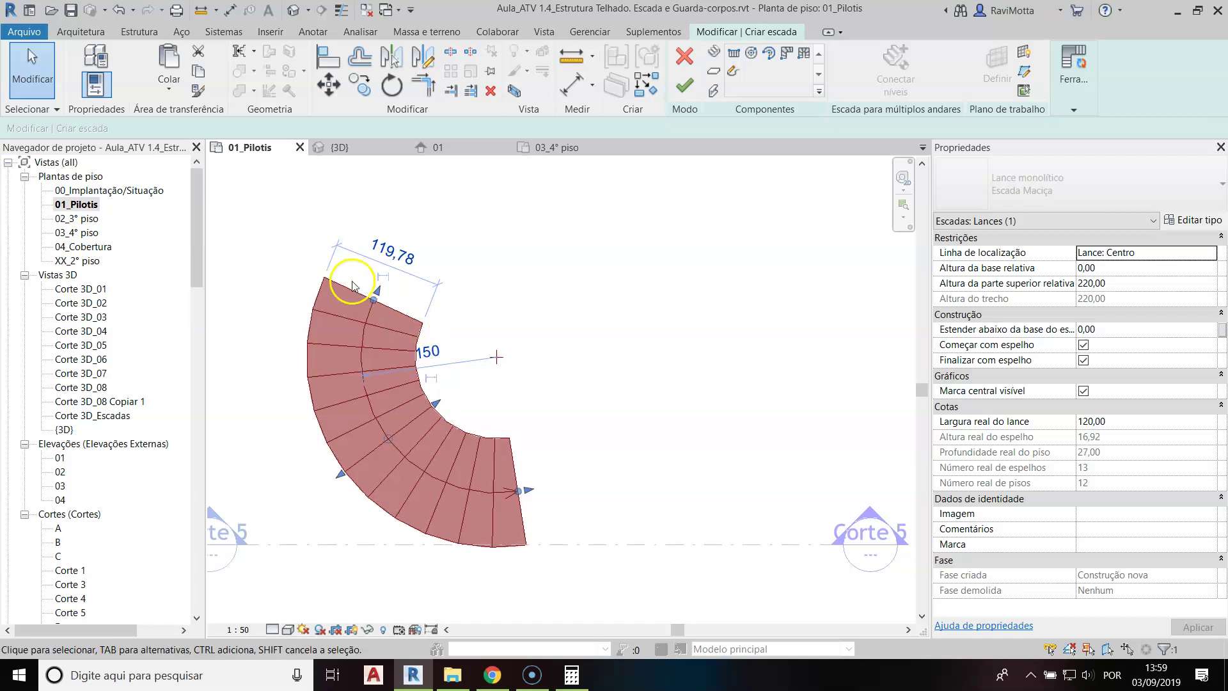
{"action": "left_click", "coordinate": [394, 267]}
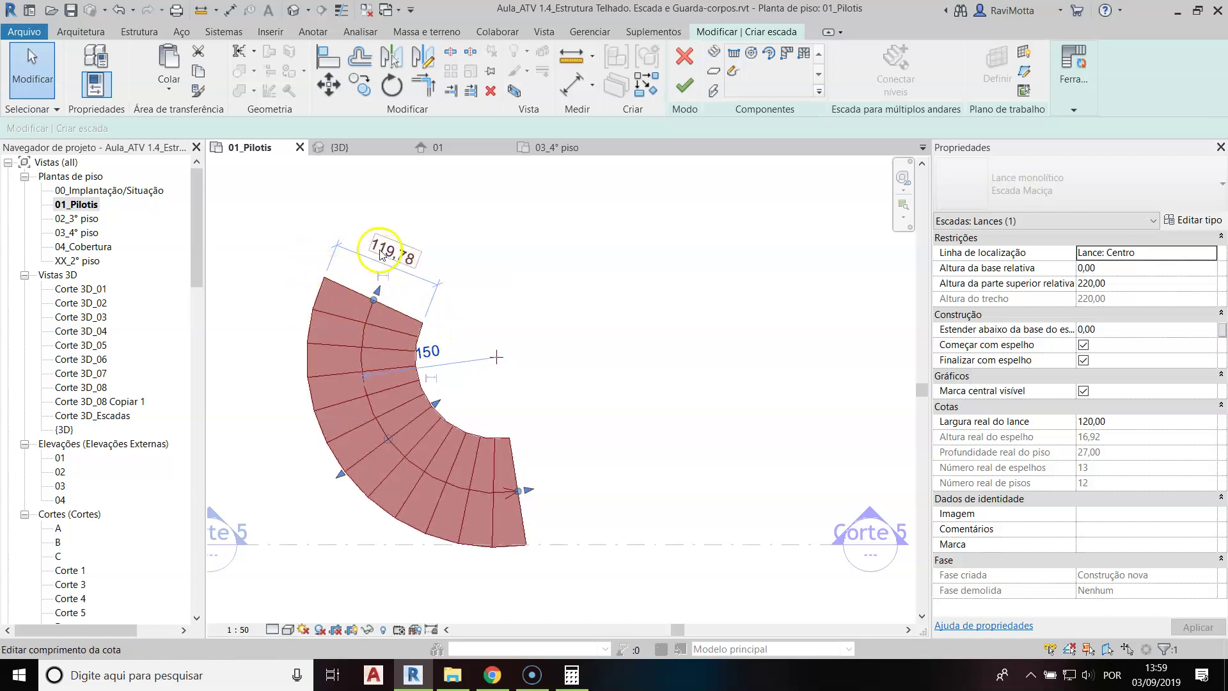
{"action": "left_click", "coordinate": [396, 255]}
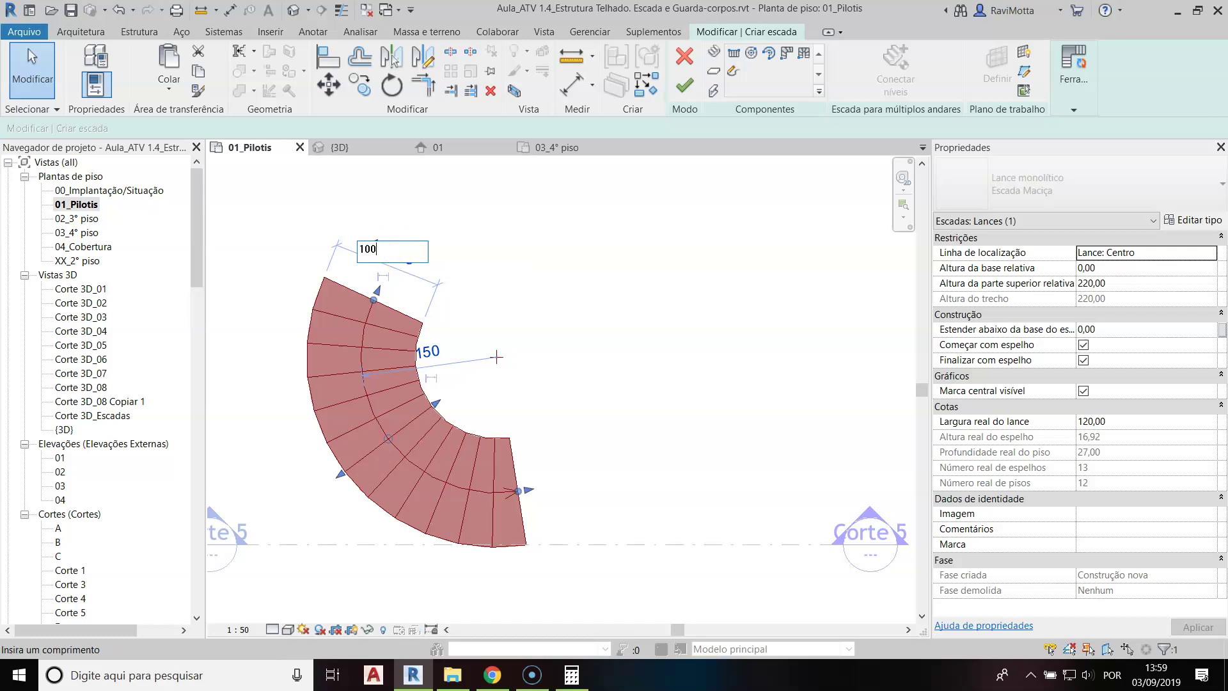
{"action": "key", "text": "Return"}
{"action": "left_click", "coordinate": [713, 430]}
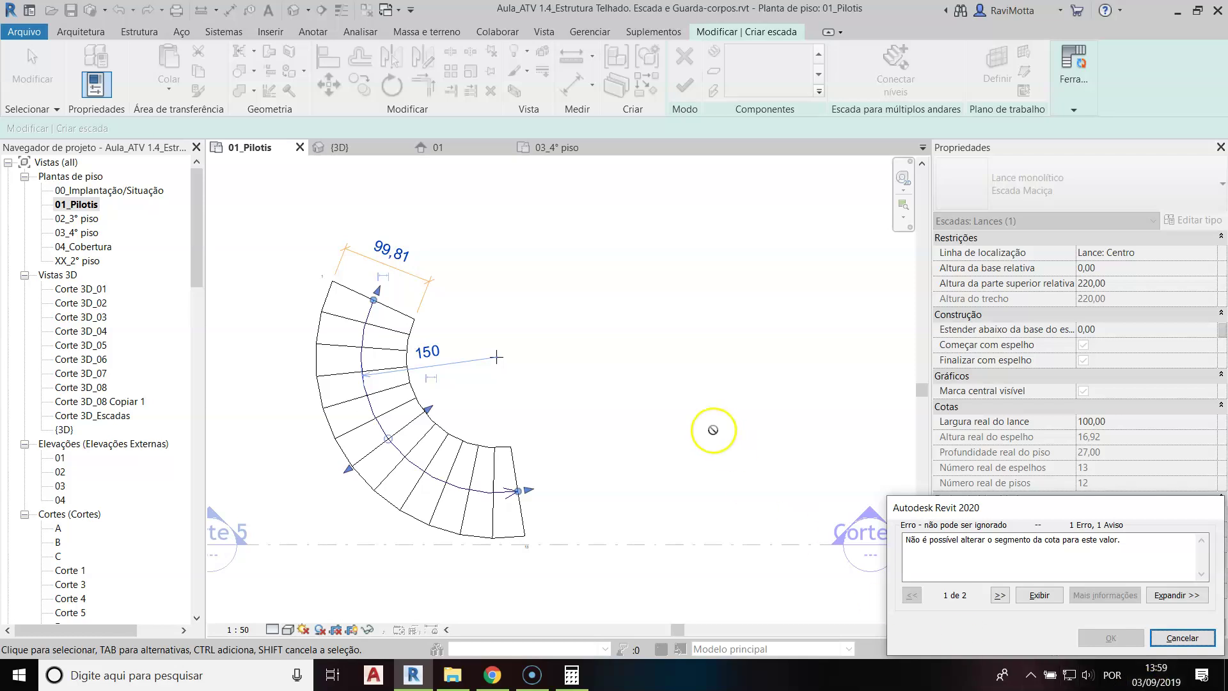
{"action": "left_click", "coordinate": [424, 351]}
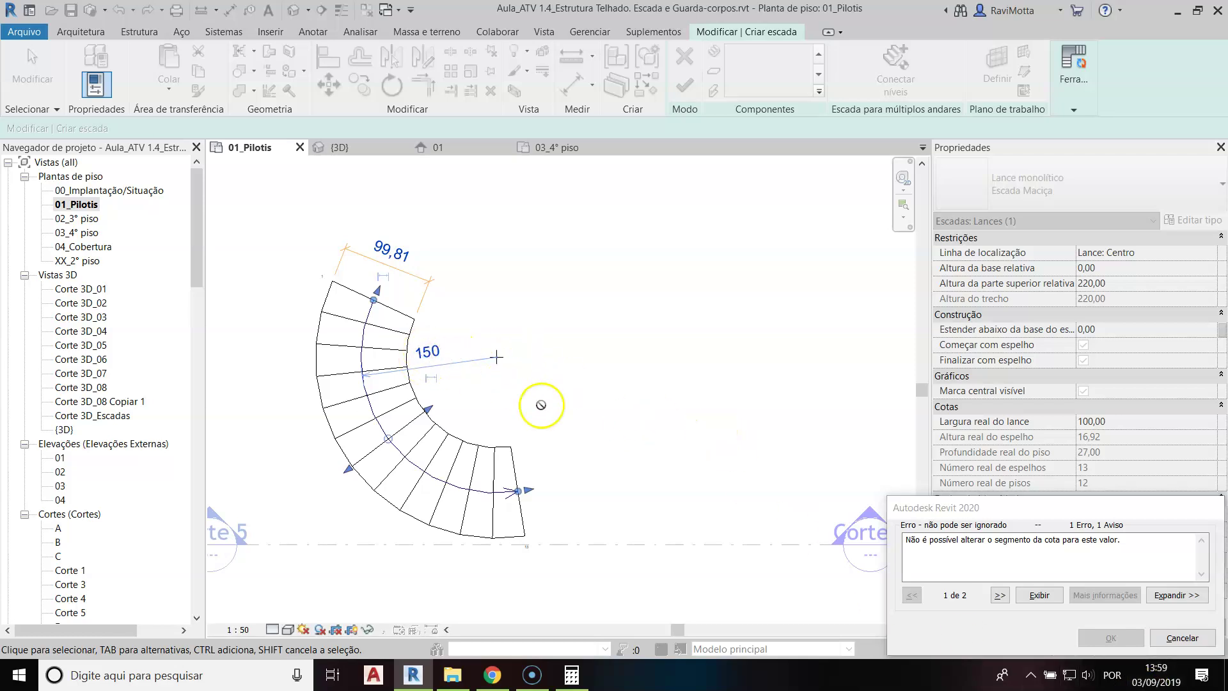
{"action": "left_click", "coordinate": [1197, 642]}
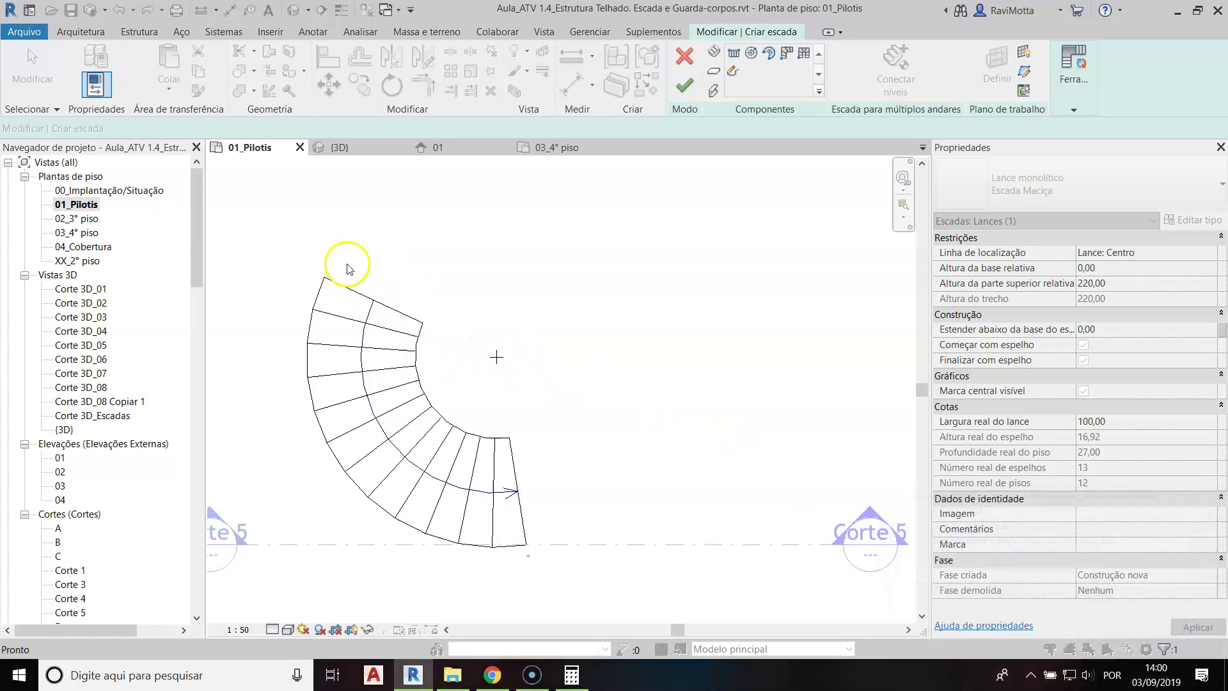
{"action": "left_click", "coordinate": [383, 337]}
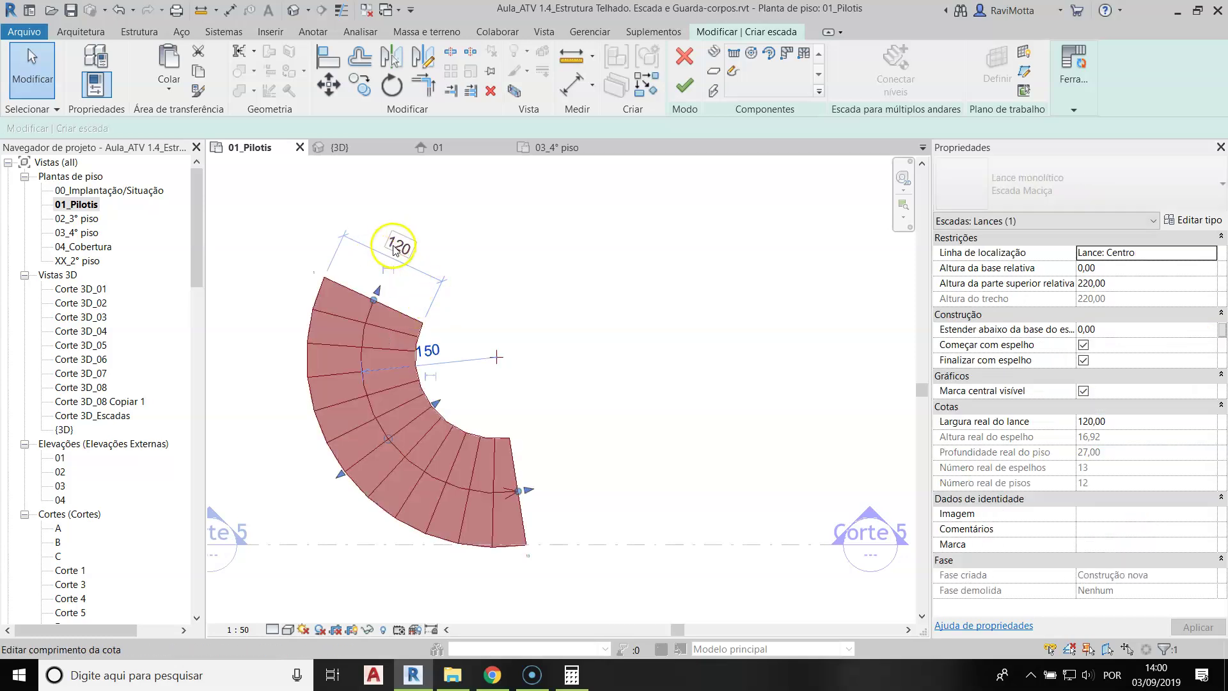
{"action": "left_click", "coordinate": [565, 346]}
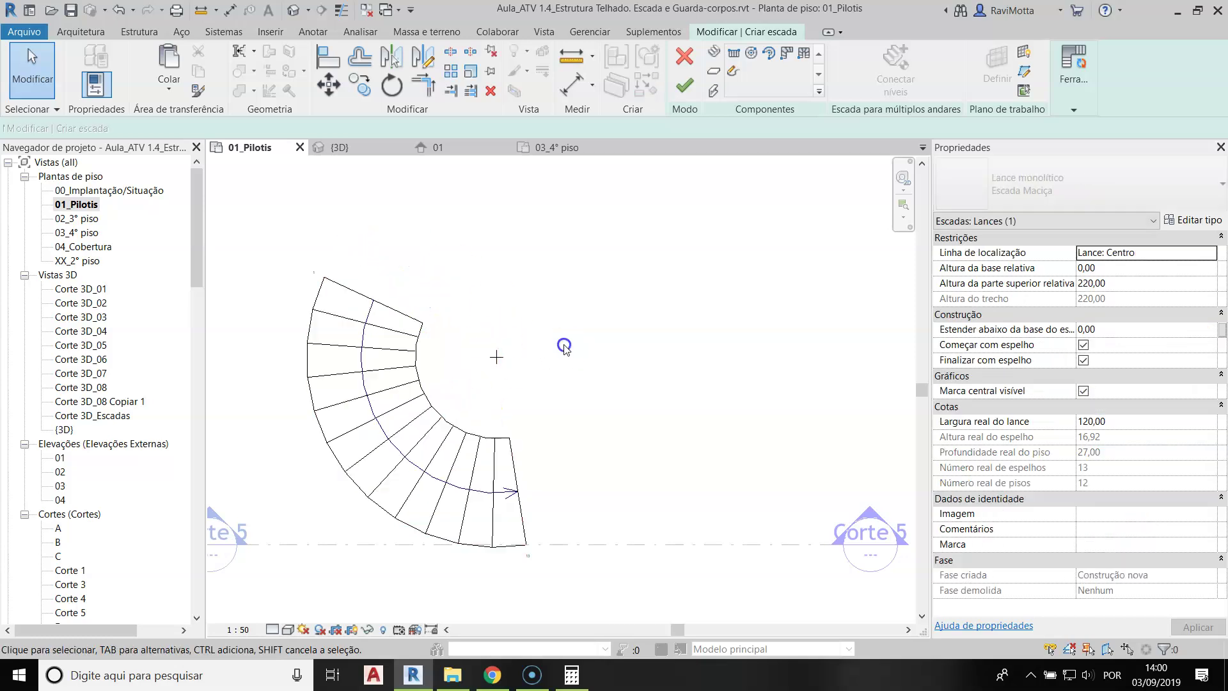
{"action": "left_click", "coordinate": [358, 359]}
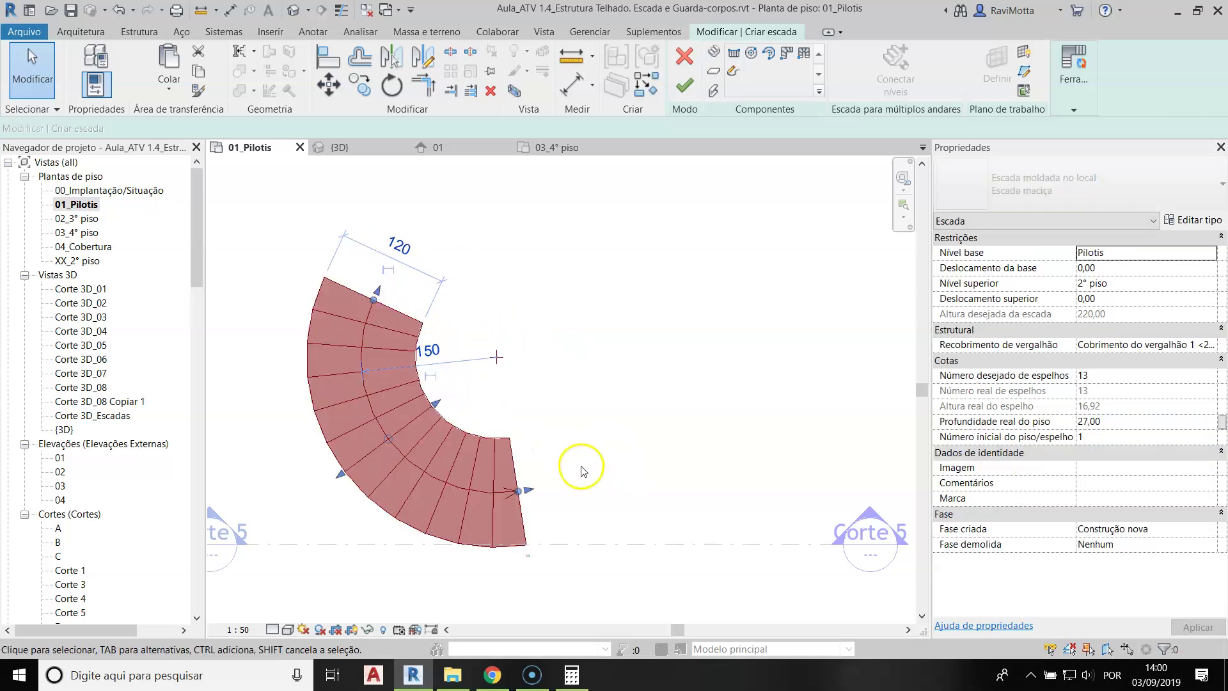
{"action": "left_click", "coordinate": [398, 245]}
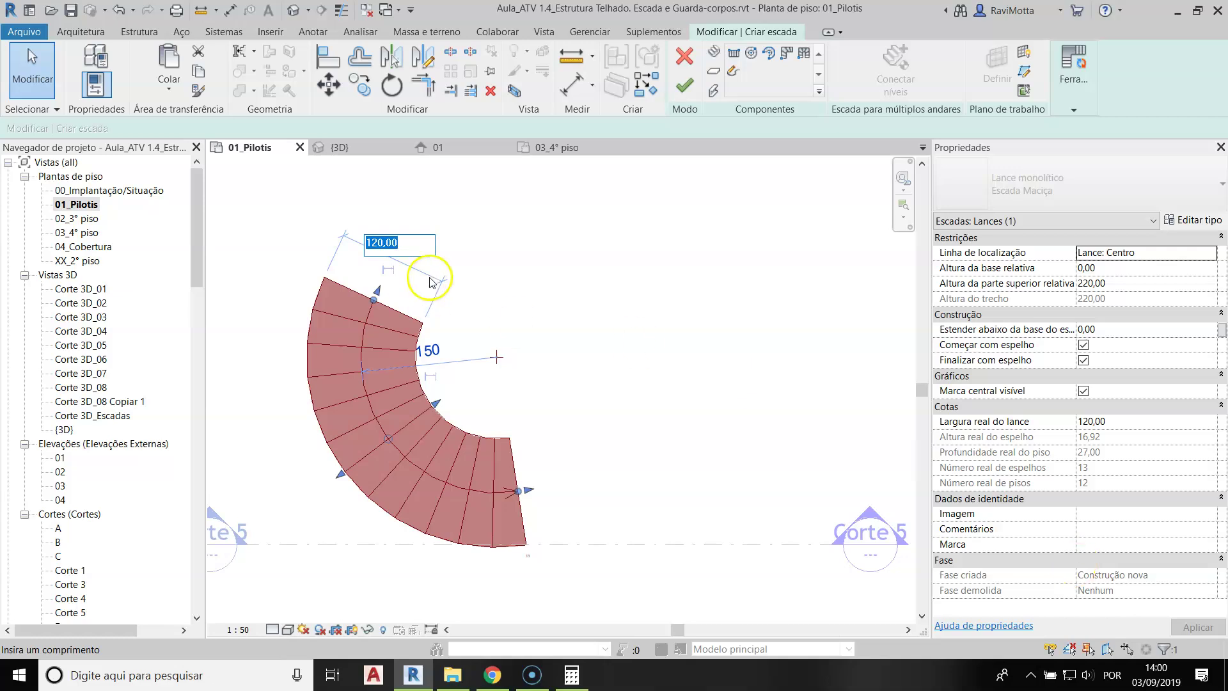
{"action": "left_click", "coordinate": [641, 258]}
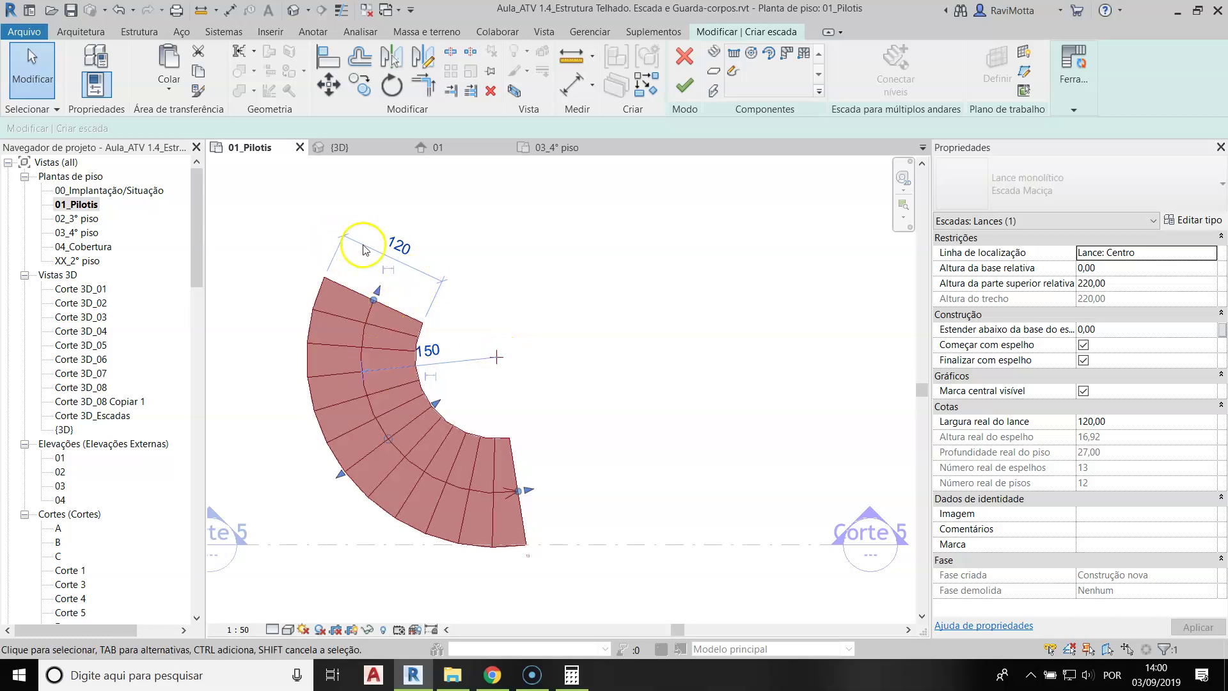
Narrow the spiral run to a width of about 113,5 by moving its inner edge away from the center, and finish the stair
{"action": "mouse_move", "coordinate": [440, 409]}
{"action": "left_mouse_down"}
{"action": "mouse_move", "coordinate": [454, 395]}
{"action": "mouse_move", "coordinate": [426, 410]}
{"action": "left_mouse_up"}
{"action": "left_click", "coordinate": [341, 489]}
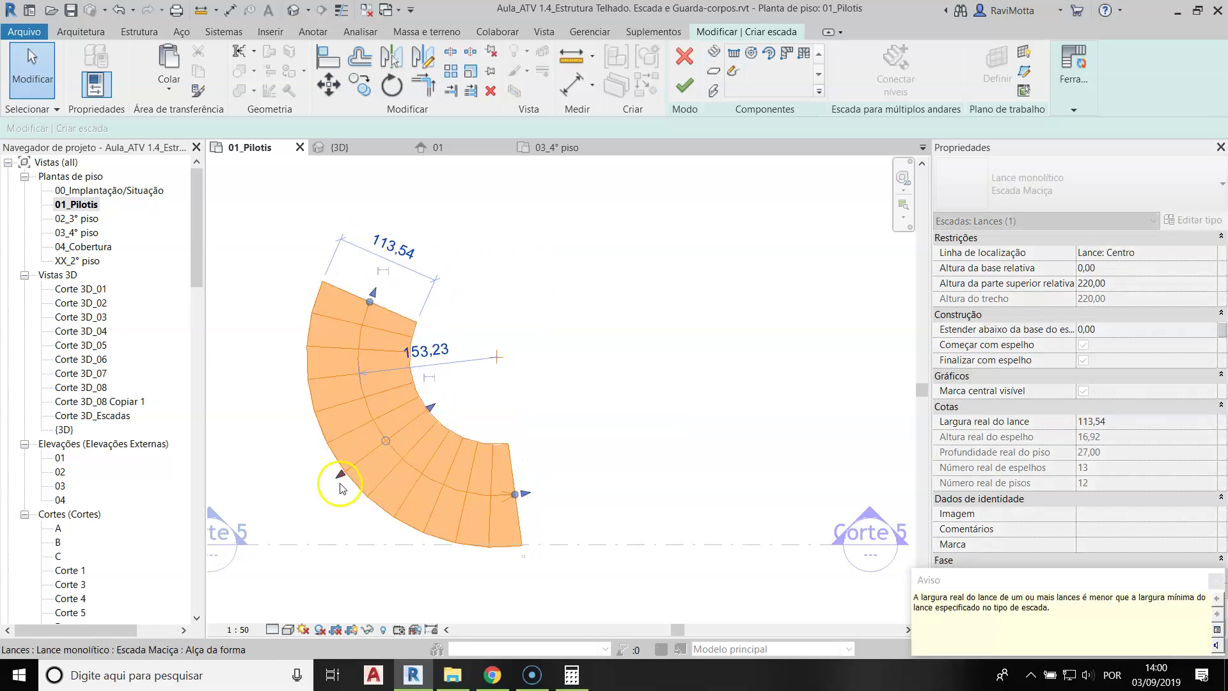
{"action": "left_click", "coordinate": [576, 348]}
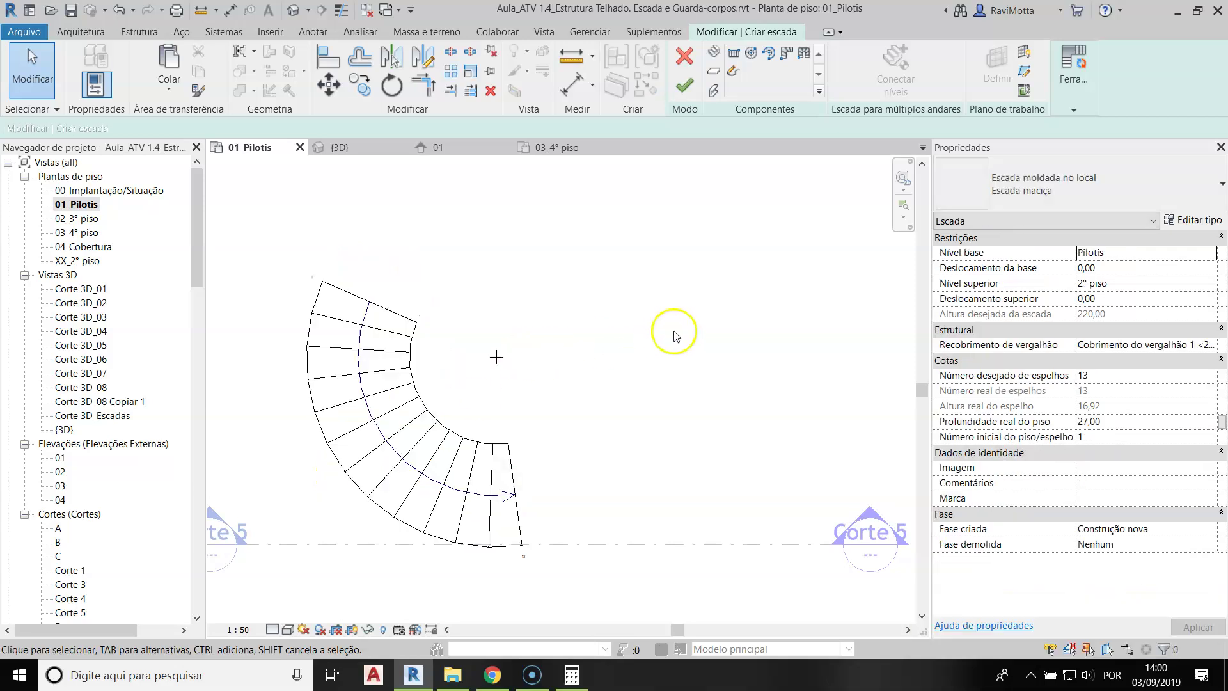
{"action": "left_click", "coordinate": [424, 452]}
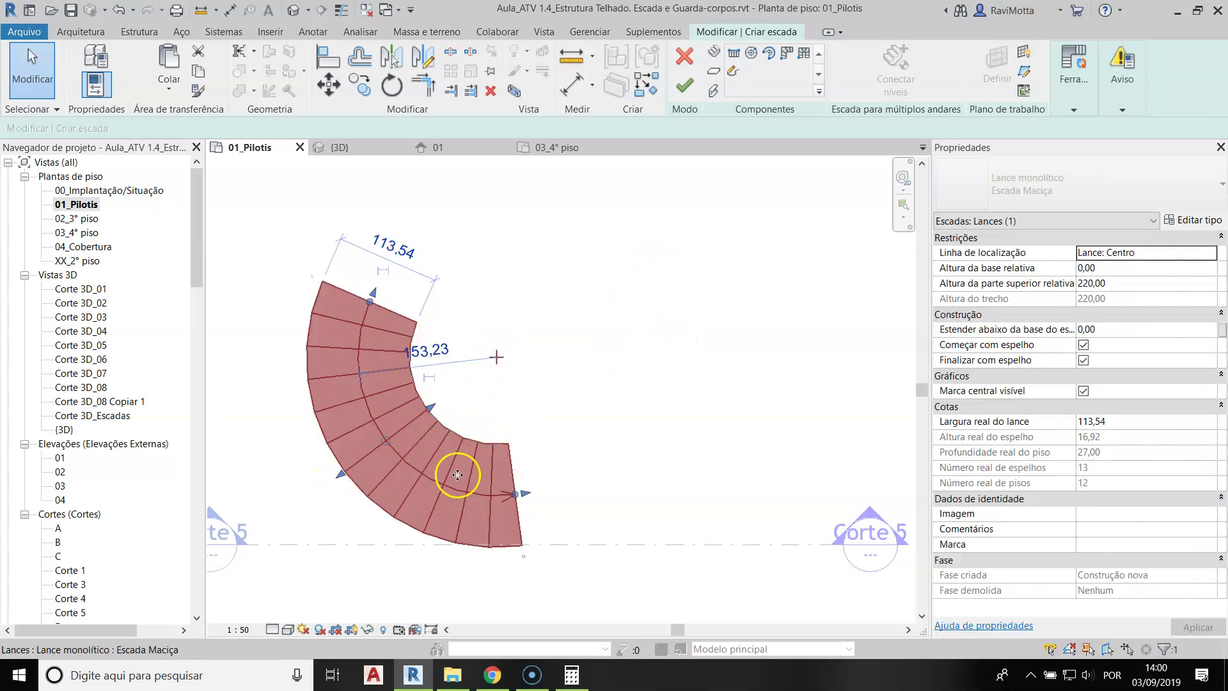
{"action": "left_click", "coordinate": [684, 89]}
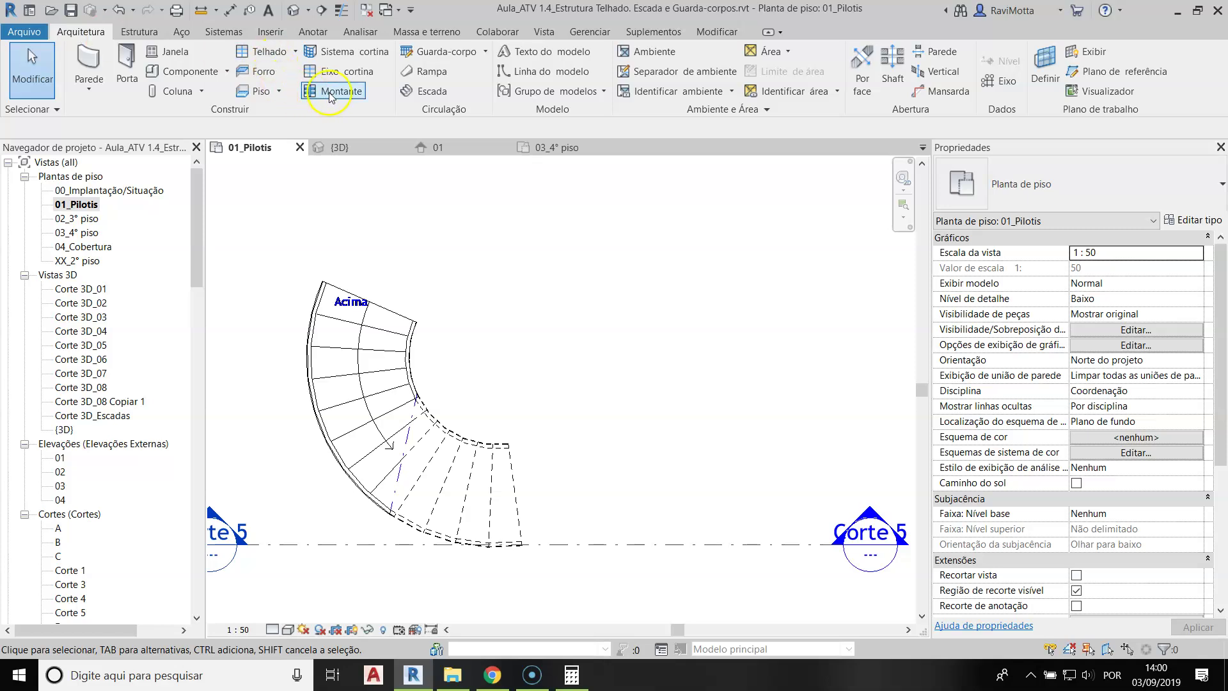
Start a stair beside the existing spiral one and draw a center-ends spiral run with radius 100 and a sweep of about 93,10°
{"action": "left_click", "coordinate": [424, 91]}
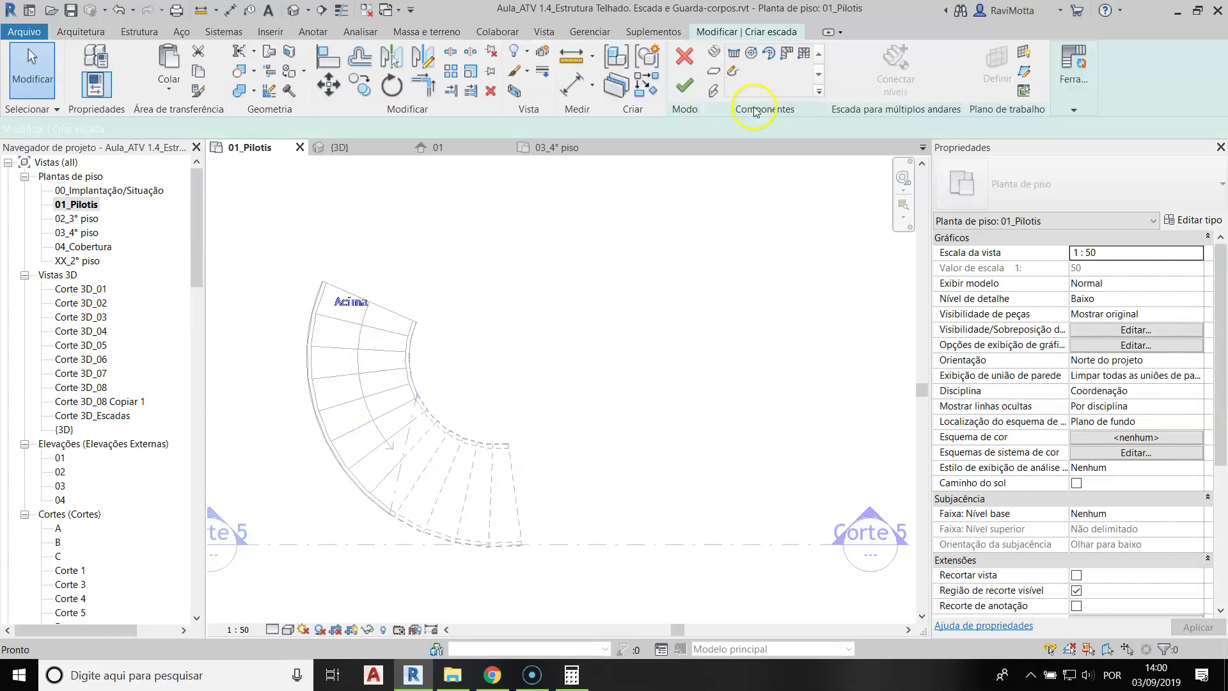
{"action": "left_click", "coordinate": [769, 55]}
{"action": "mouse_move", "coordinate": [670, 389]}
{"action": "middle_mouse_down"}
{"action": "mouse_move", "coordinate": [680, 376]}
{"action": "mouse_move", "coordinate": [430, 324]}
{"action": "middle_mouse_up"}
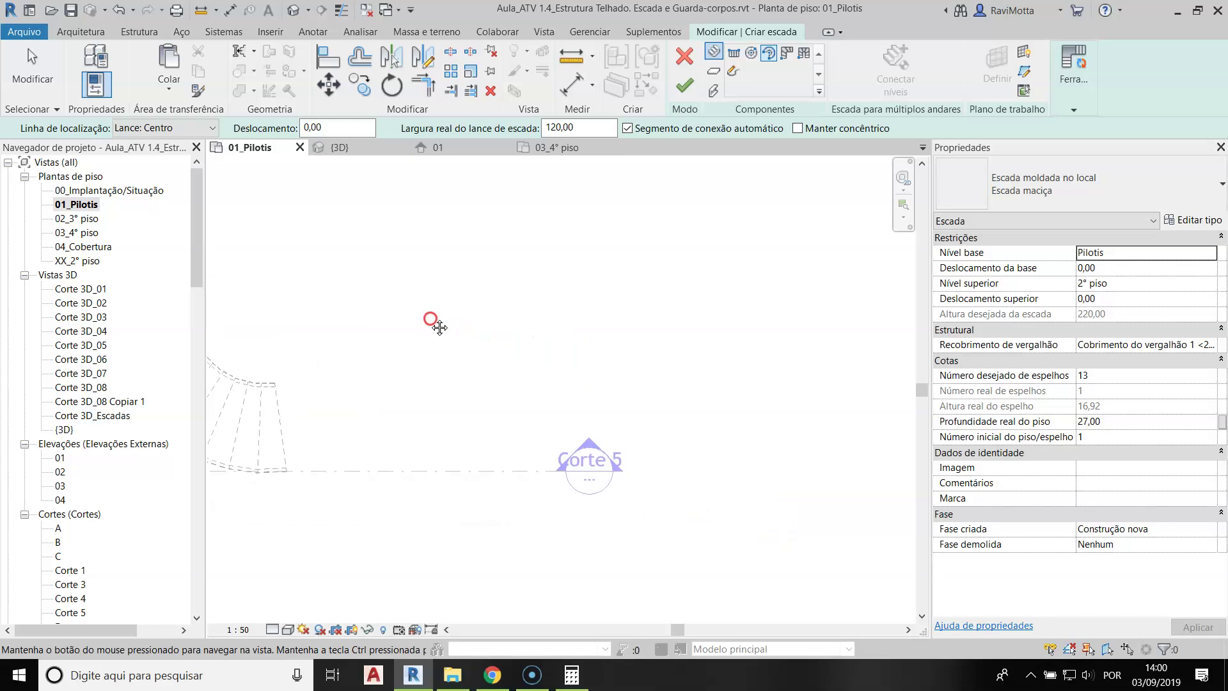
{"action": "left_click", "coordinate": [570, 275]}
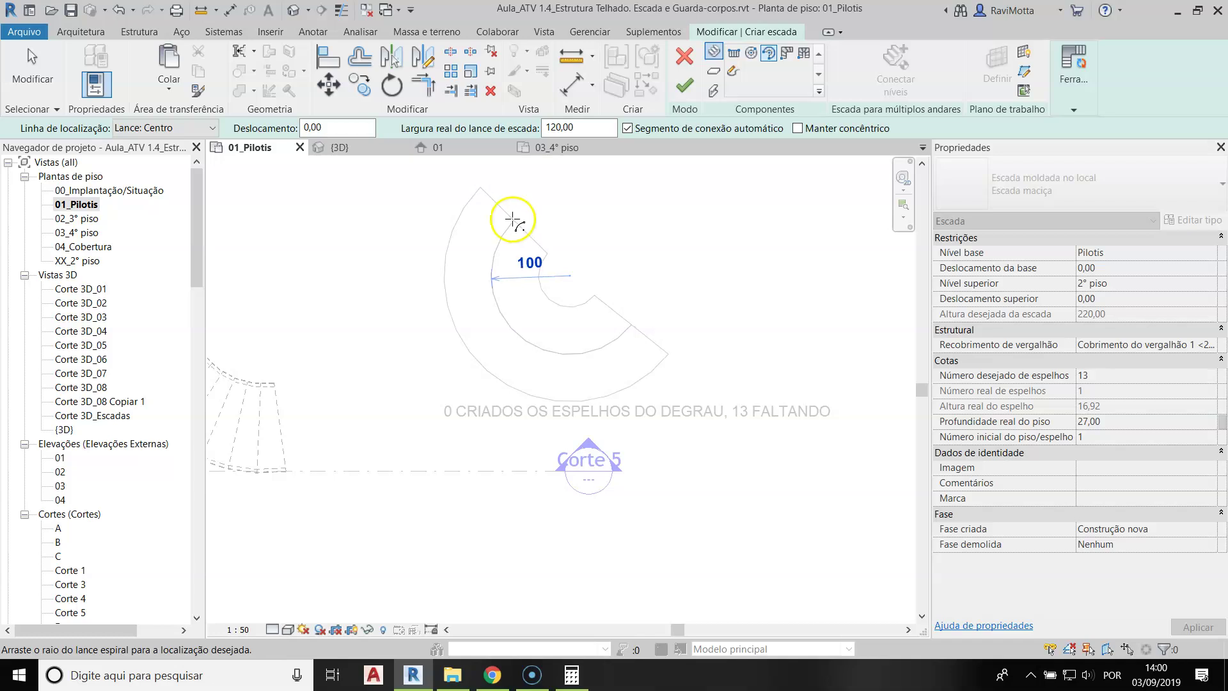
{"action": "left_click", "coordinate": [516, 214]}
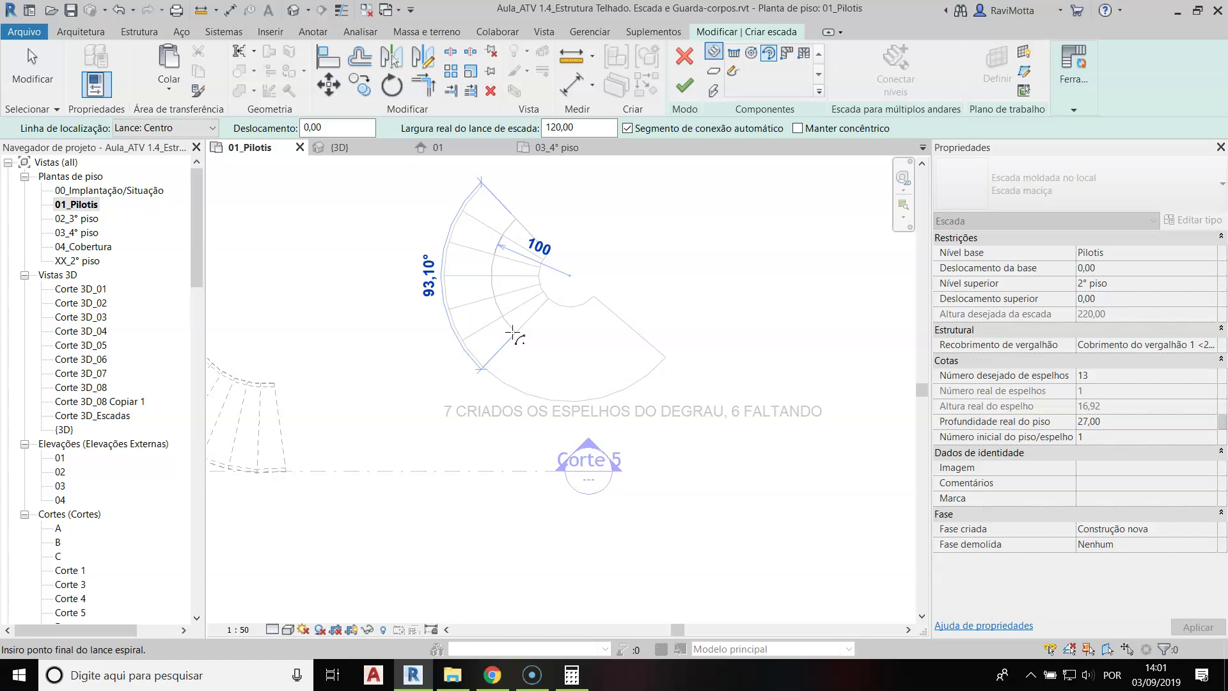
{"action": "left_click", "coordinate": [513, 333]}
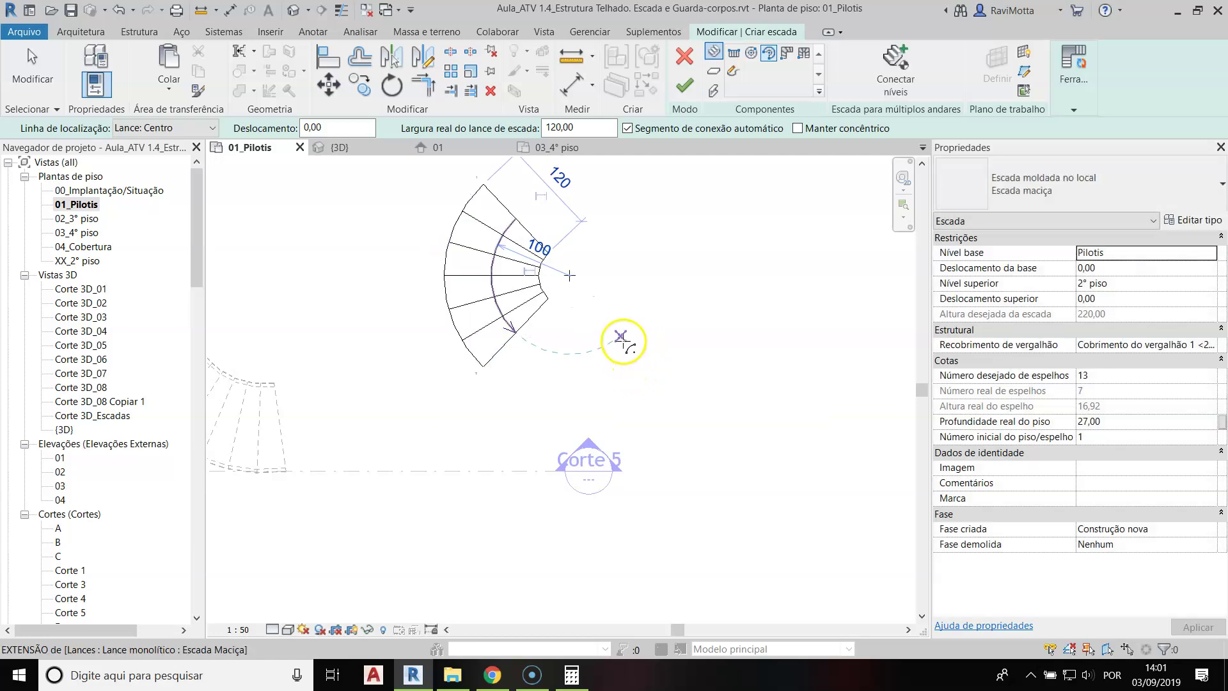
Try to start a second spiral run along the first run's arc extension, and finish the stair
{"action": "left_click", "coordinate": [625, 334]}
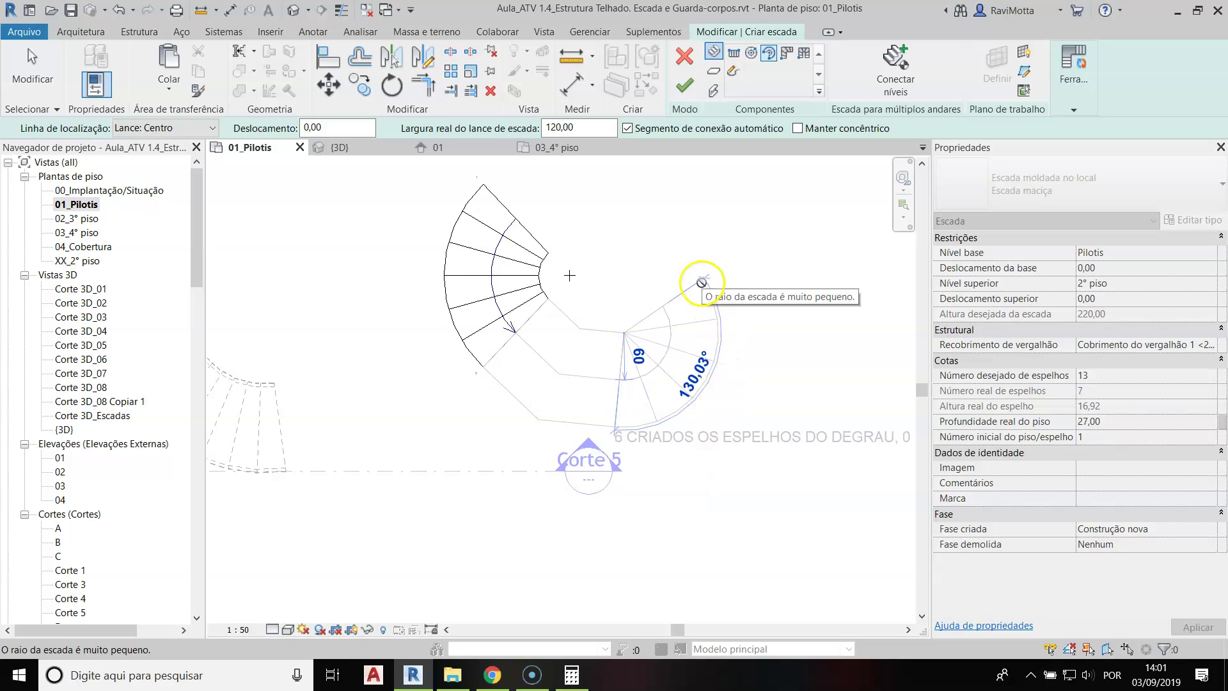
{"action": "left_click", "coordinate": [685, 85]}
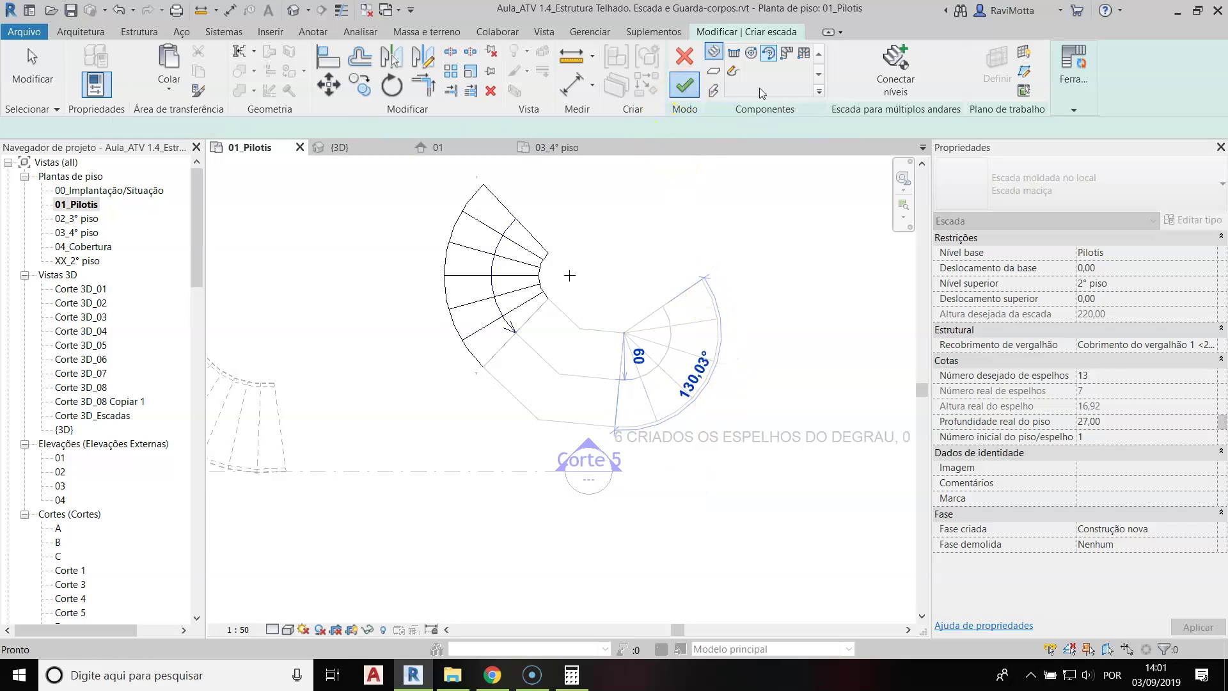
{"action": "left_click", "coordinate": [780, 386]}
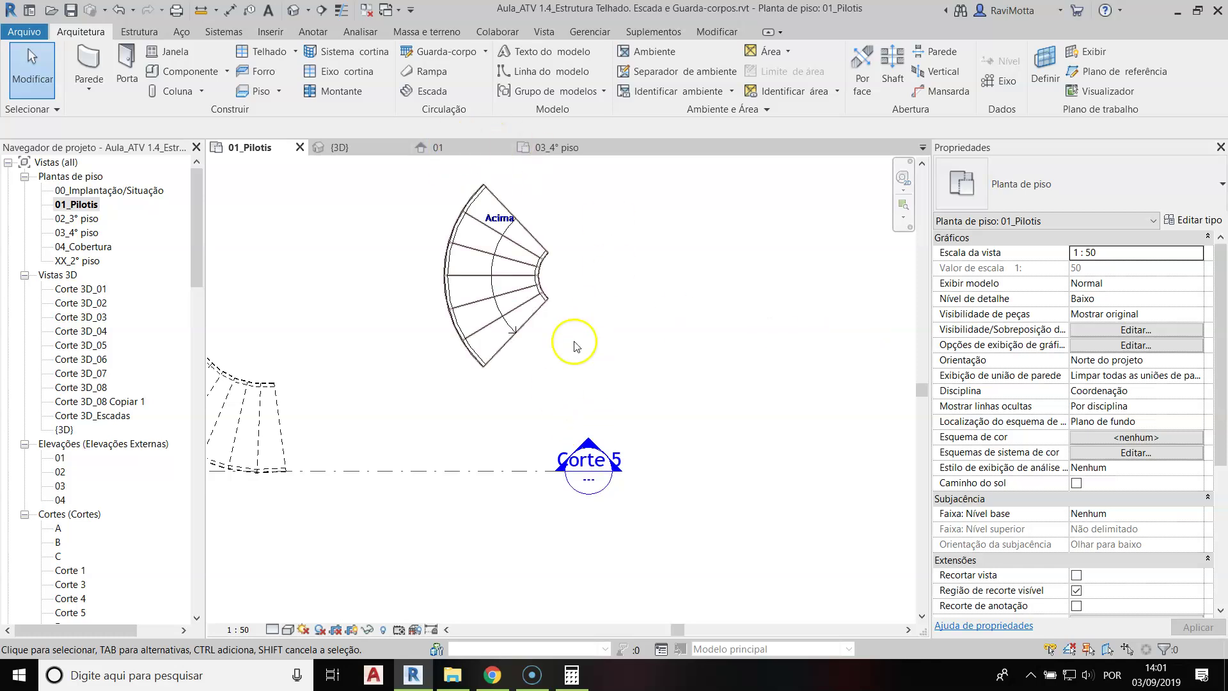
Edit the new spiral stair, stretch its run's end around the center until it has 16 risers, and finish it
{"action": "left_click", "coordinate": [539, 315]}
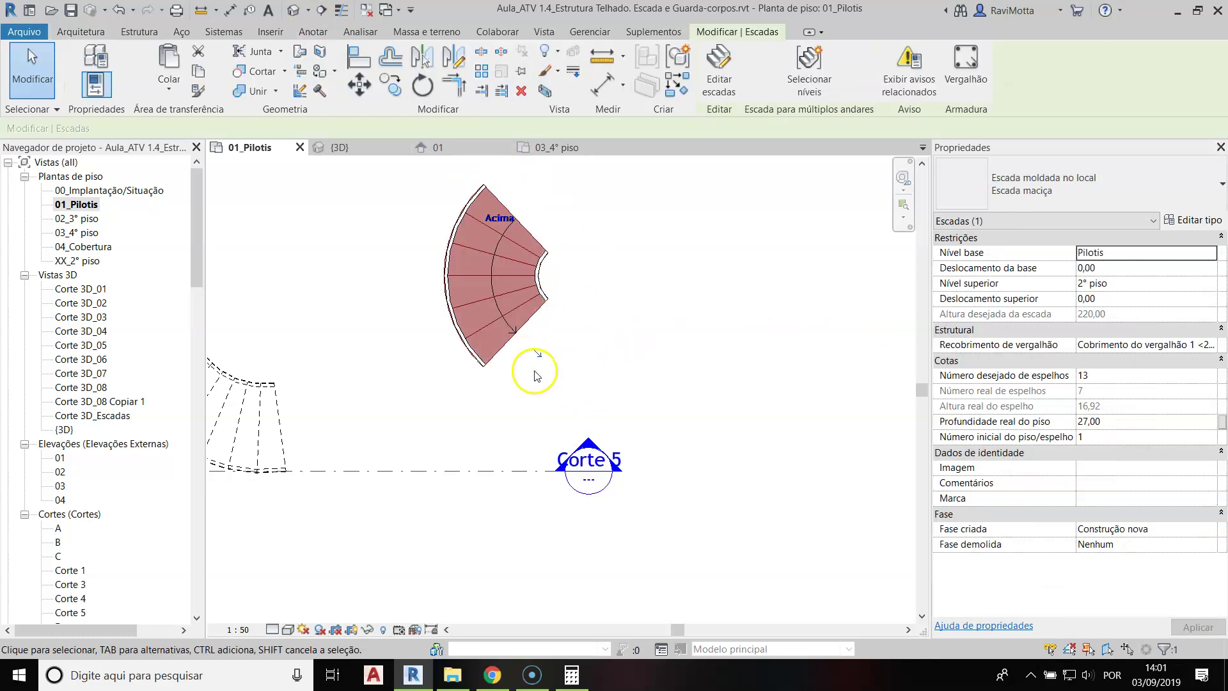
{"action": "left_click", "coordinate": [720, 79]}
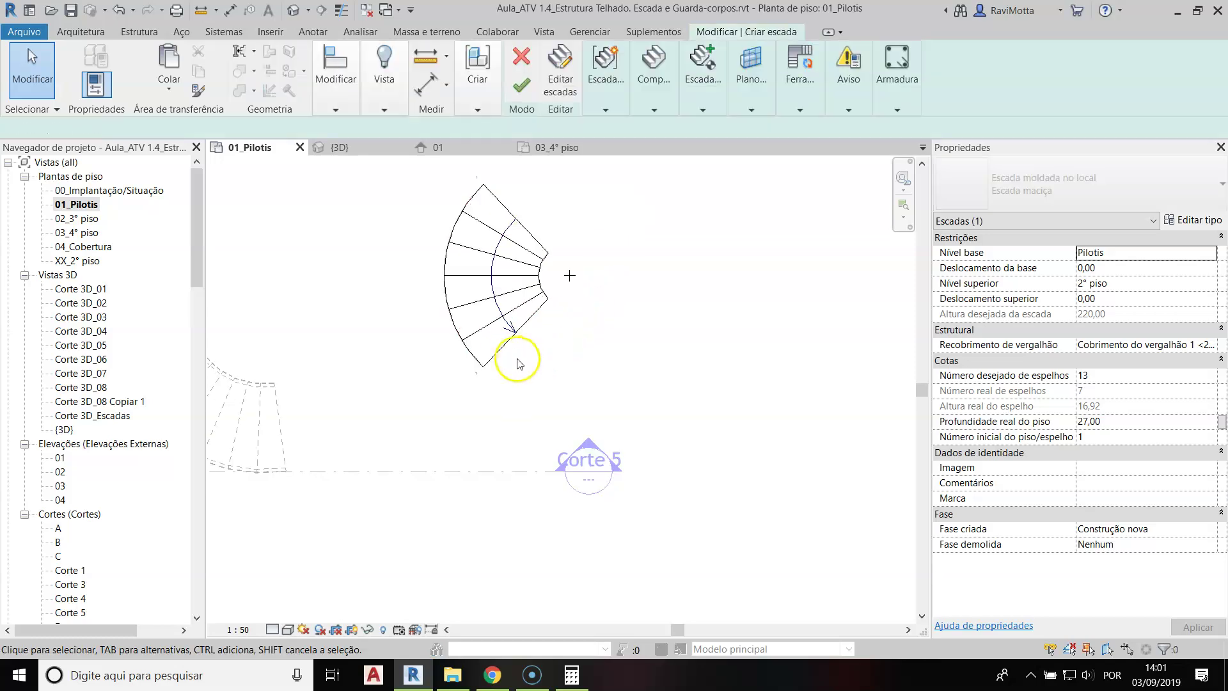
{"action": "left_click", "coordinate": [518, 334]}
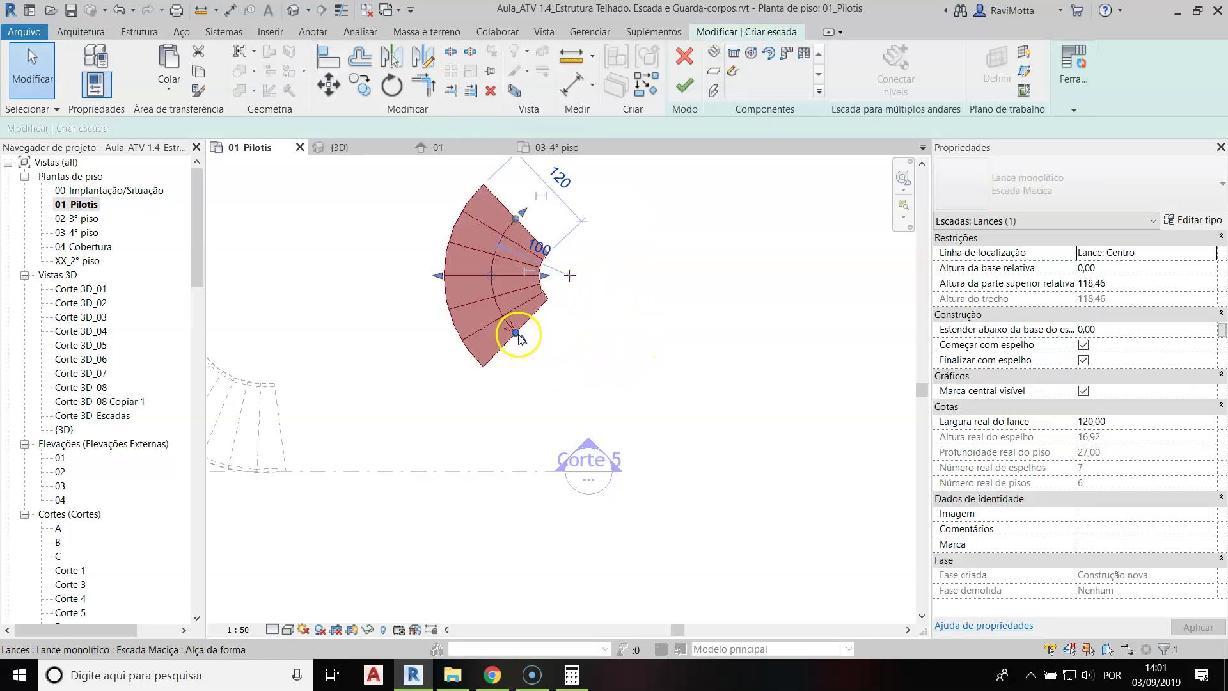
{"action": "left_click_drag", "start_coordinate": [516, 333], "coordinate": [673, 276]}
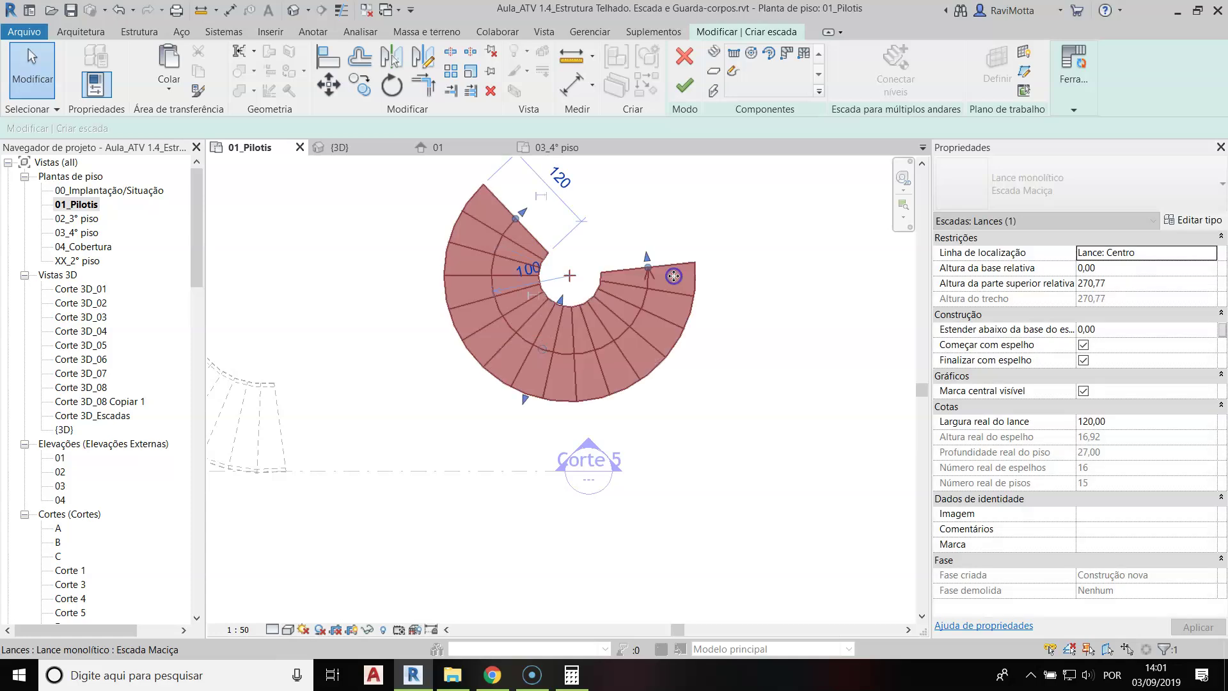
{"action": "scroll", "coordinate": [655, 455], "scroll_direction": "down", "scroll_amount": 2}
{"action": "middle_click_drag", "start_coordinate": [655, 457], "coordinate": [501, 423]}
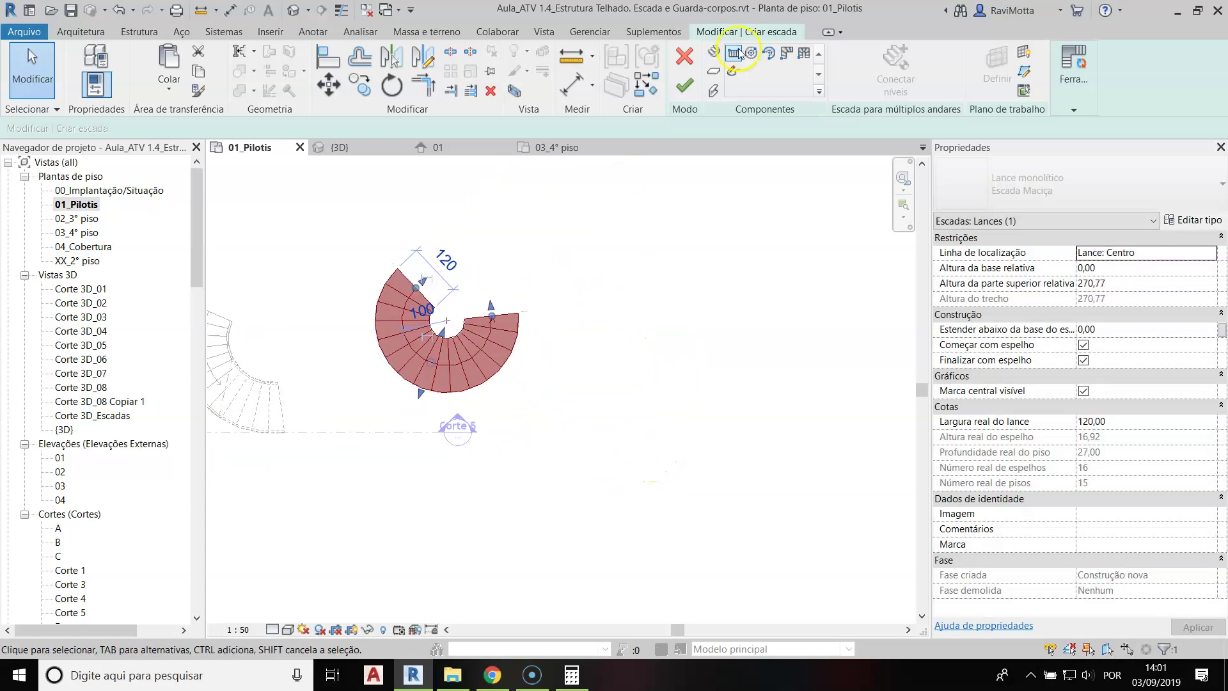
{"action": "left_click", "coordinate": [686, 98]}
Create a third stair beside the others as a center-ends spiral run with radius 230 and 13 risers
{"action": "middle_click_drag", "start_coordinate": [521, 247], "coordinate": [284, 294]}
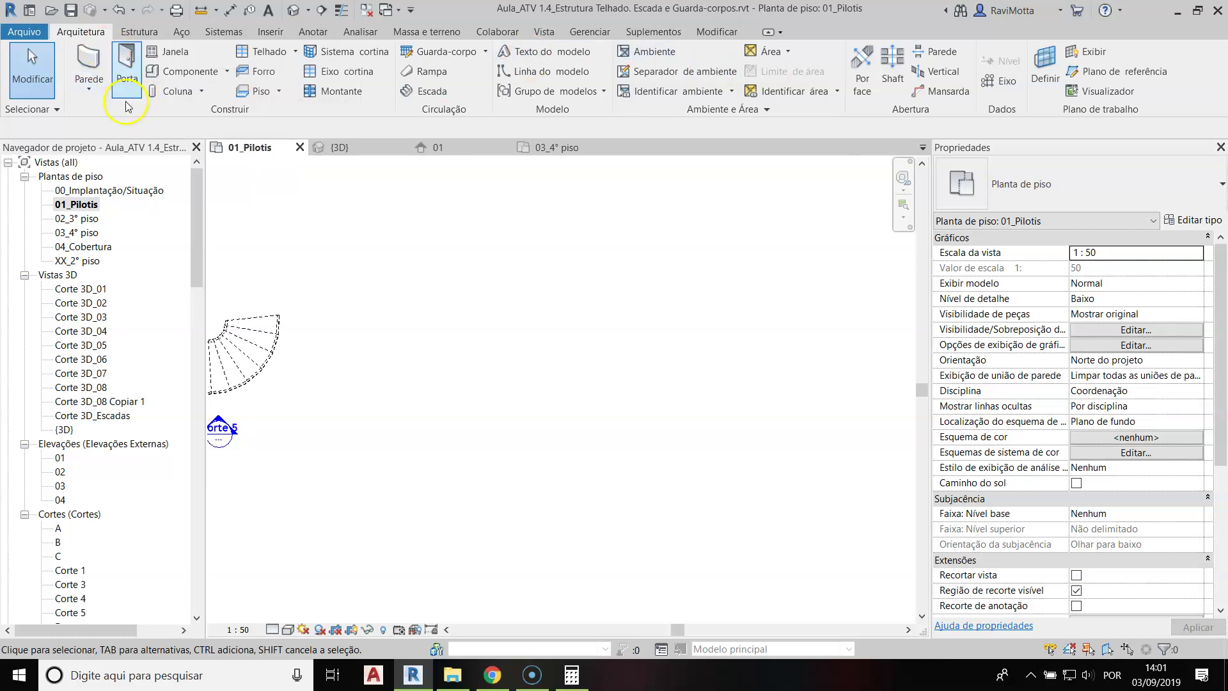
{"action": "left_click", "coordinate": [99, 67]}
{"action": "left_click", "coordinate": [424, 90]}
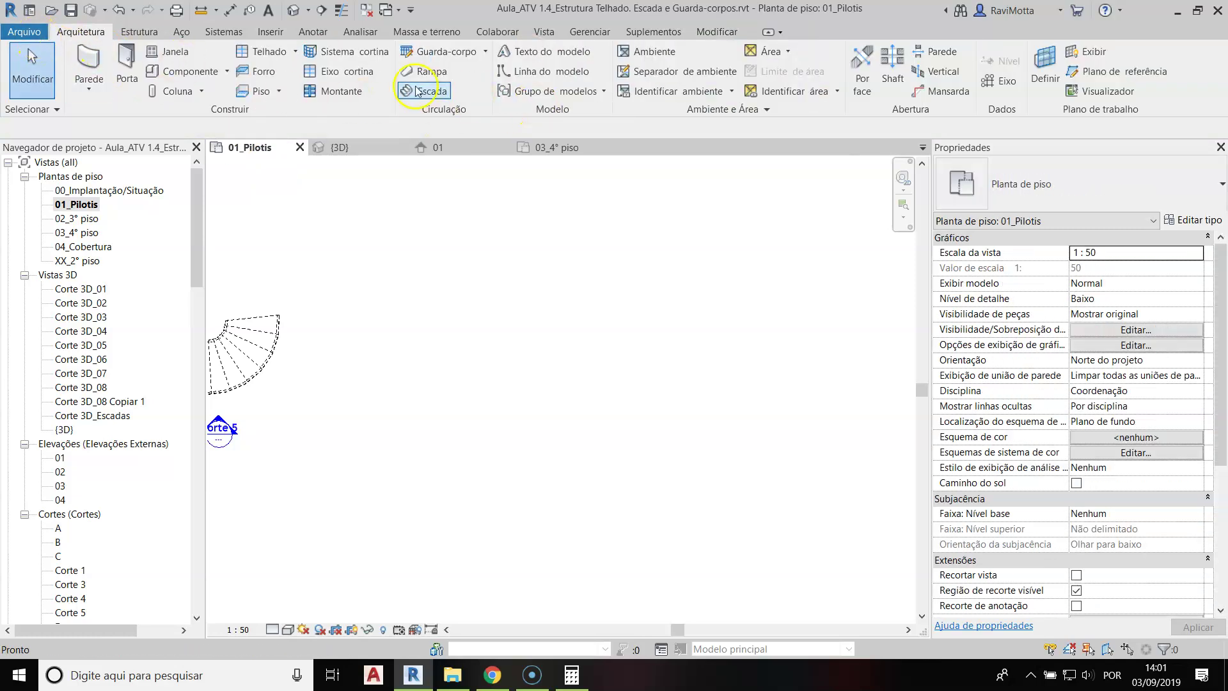
{"action": "left_click", "coordinate": [768, 56]}
{"action": "left_click", "coordinate": [568, 410]}
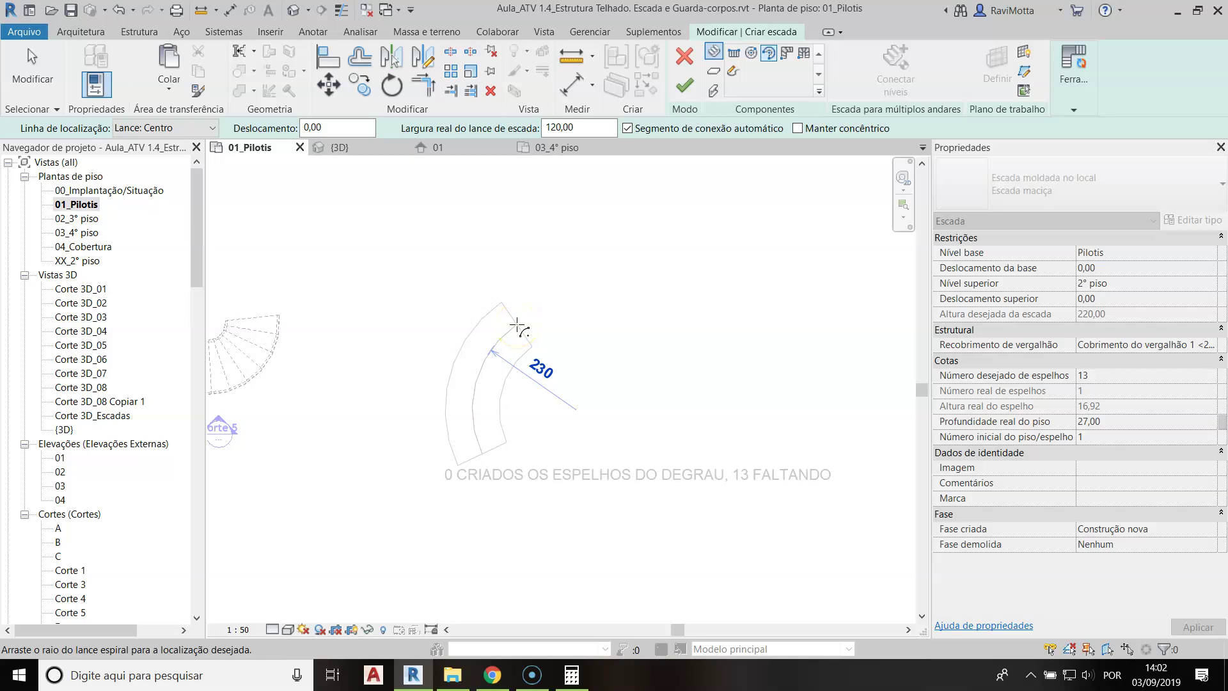
{"action": "left_click", "coordinate": [517, 325]}
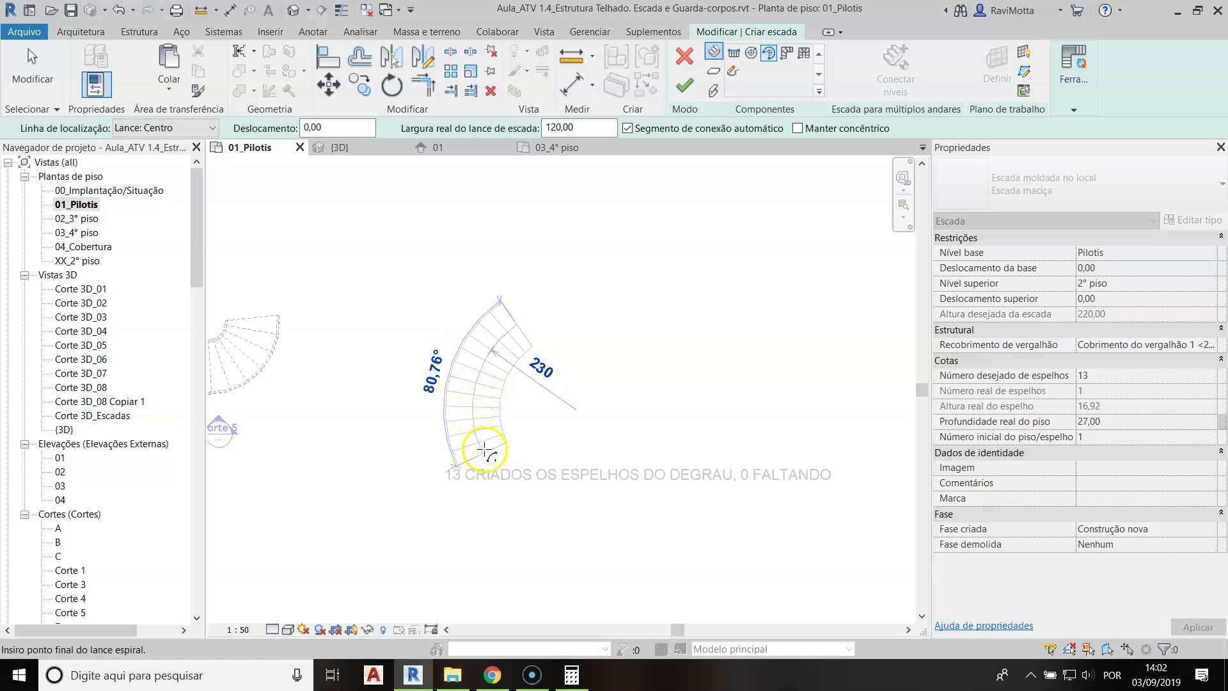
{"action": "left_click", "coordinate": [485, 462]}
{"action": "left_click", "coordinate": [476, 456]}
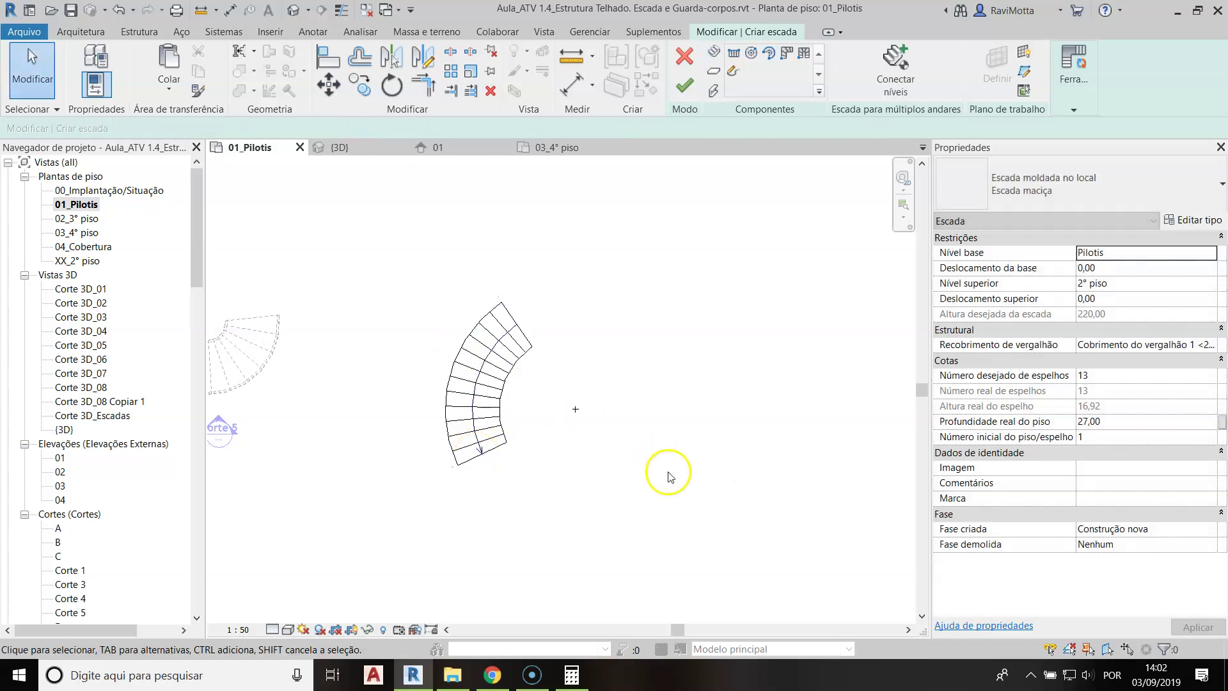
{"action": "left_click", "coordinate": [684, 88]}
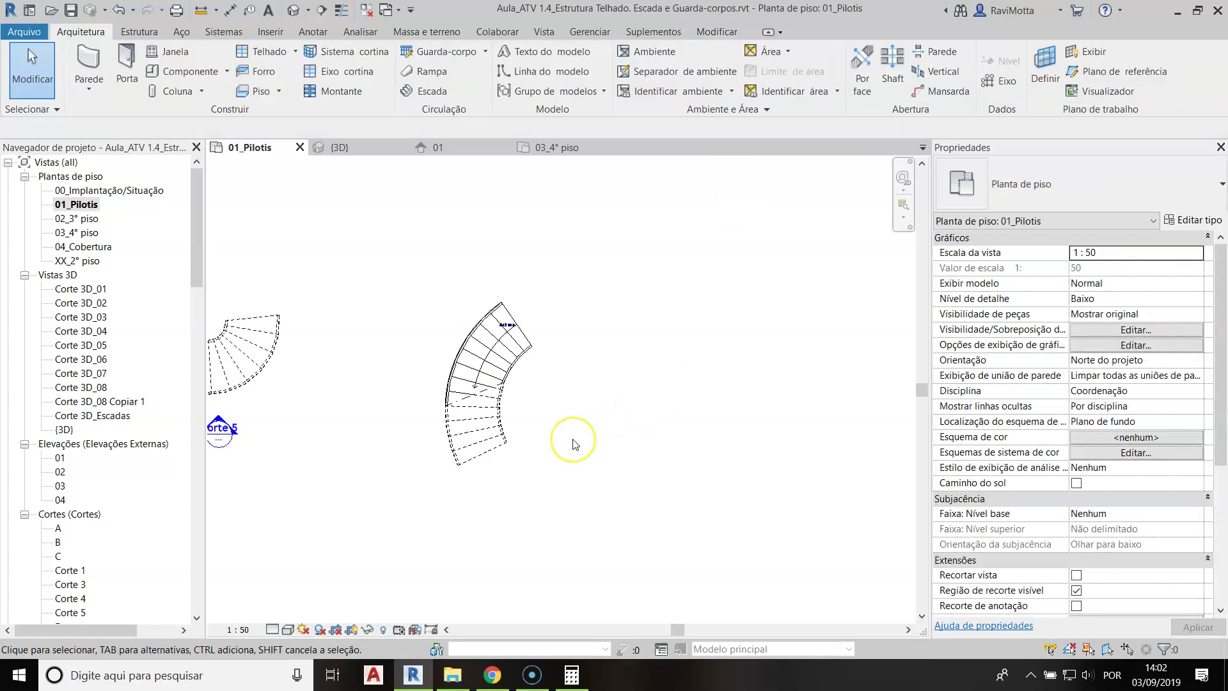
Start a straight-run stair in the free area above the spiral stairs, reviewing the location line options and keeping Lance: Centro
{"action": "scroll", "coordinate": [356, 273], "scroll_direction": "down", "scroll_amount": 5}
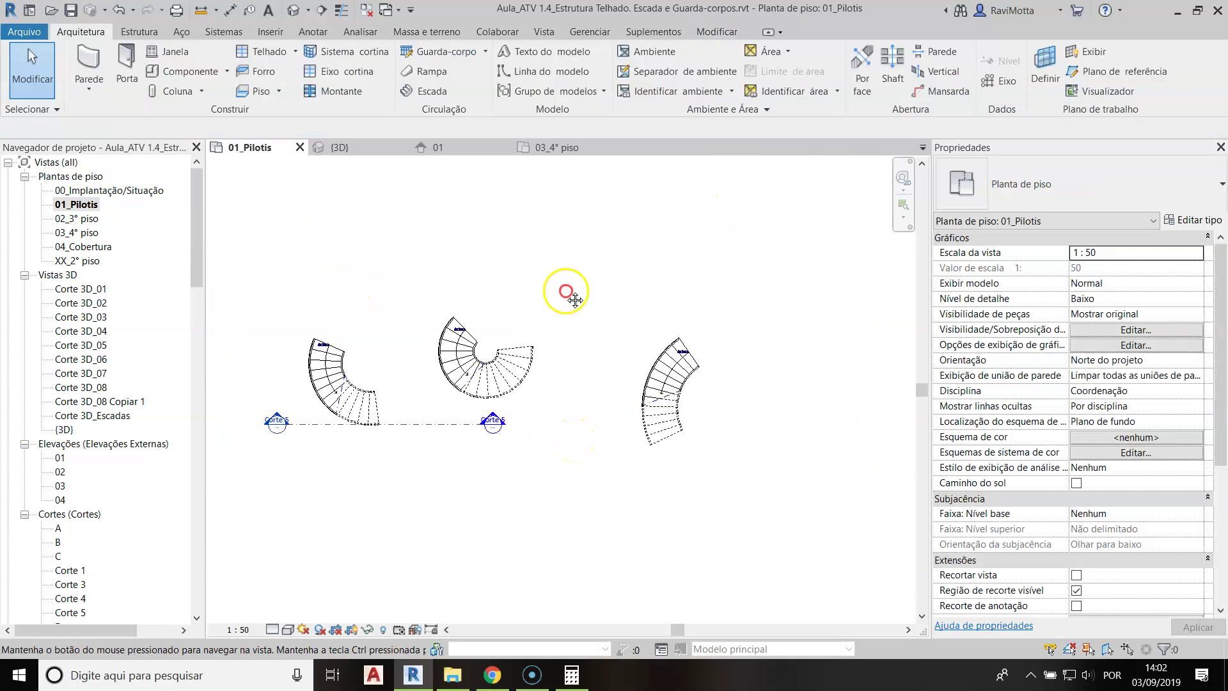
{"action": "scroll", "coordinate": [700, 332], "scroll_direction": "down", "scroll_amount": 3}
{"action": "mouse_move", "coordinate": [700, 332]}
{"action": "middle_mouse_down"}
{"action": "mouse_move", "coordinate": [602, 346]}
{"action": "mouse_move", "coordinate": [576, 390]}
{"action": "middle_mouse_up"}
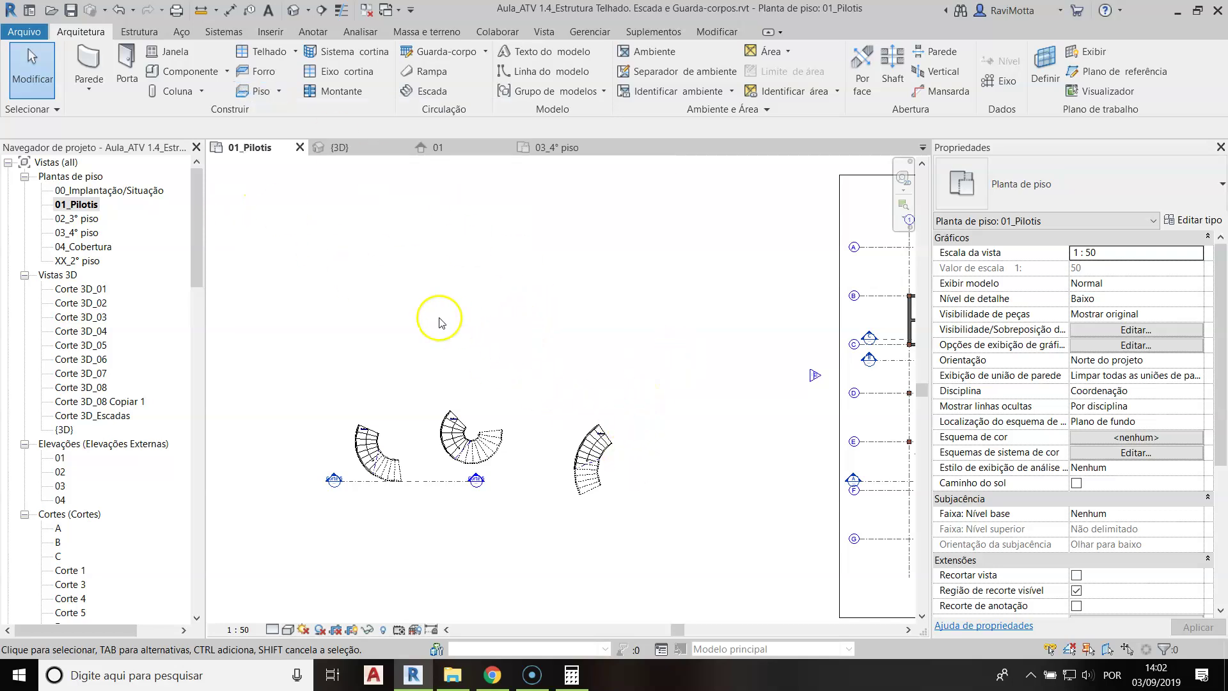
{"action": "left_click", "coordinate": [424, 93]}
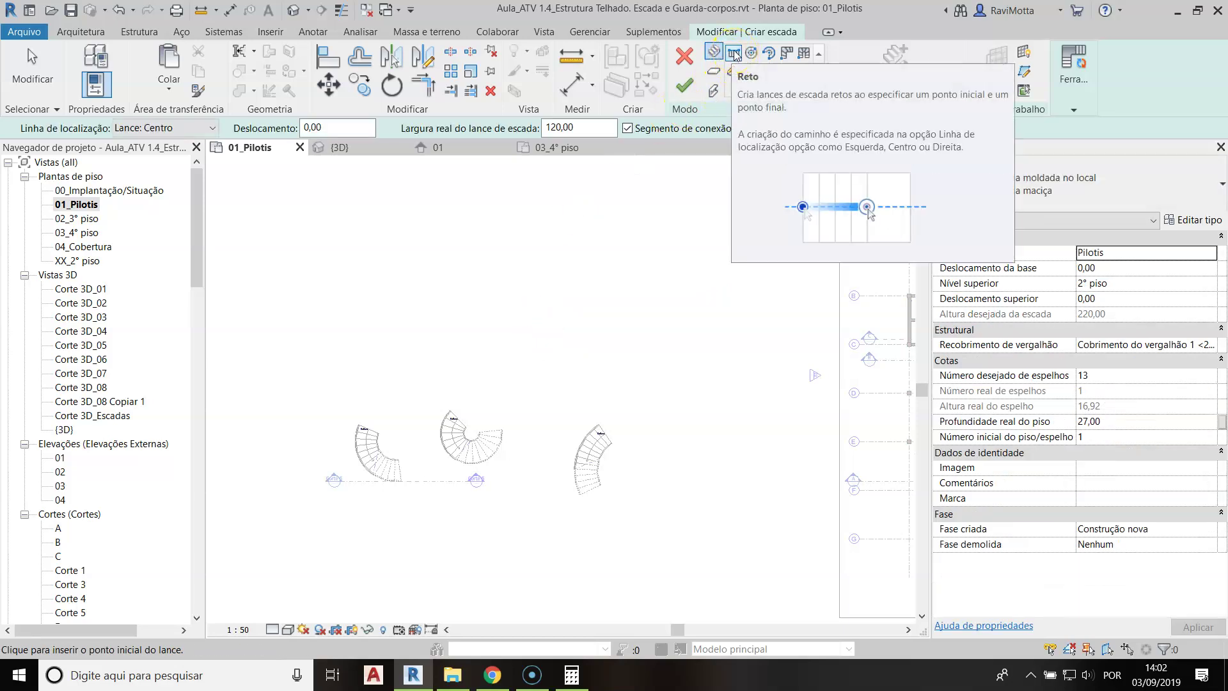
{"action": "scroll", "coordinate": [407, 360], "scroll_direction": "up", "scroll_amount": 2}
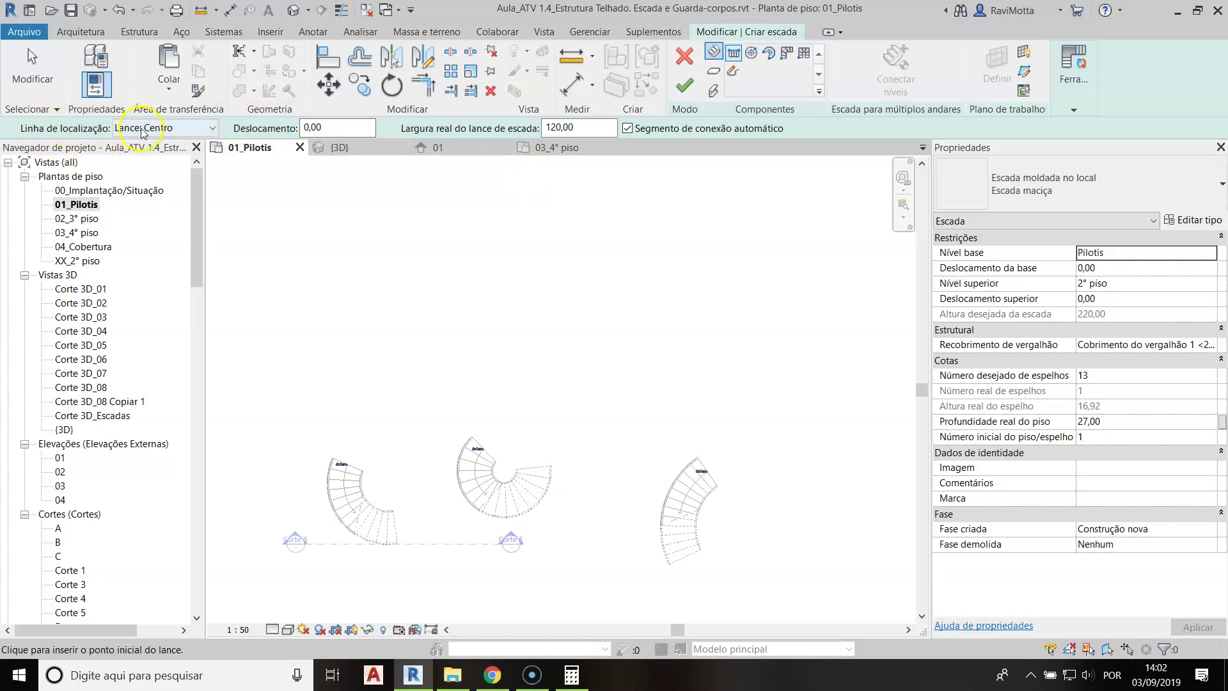
{"action": "left_click", "coordinate": [213, 130]}
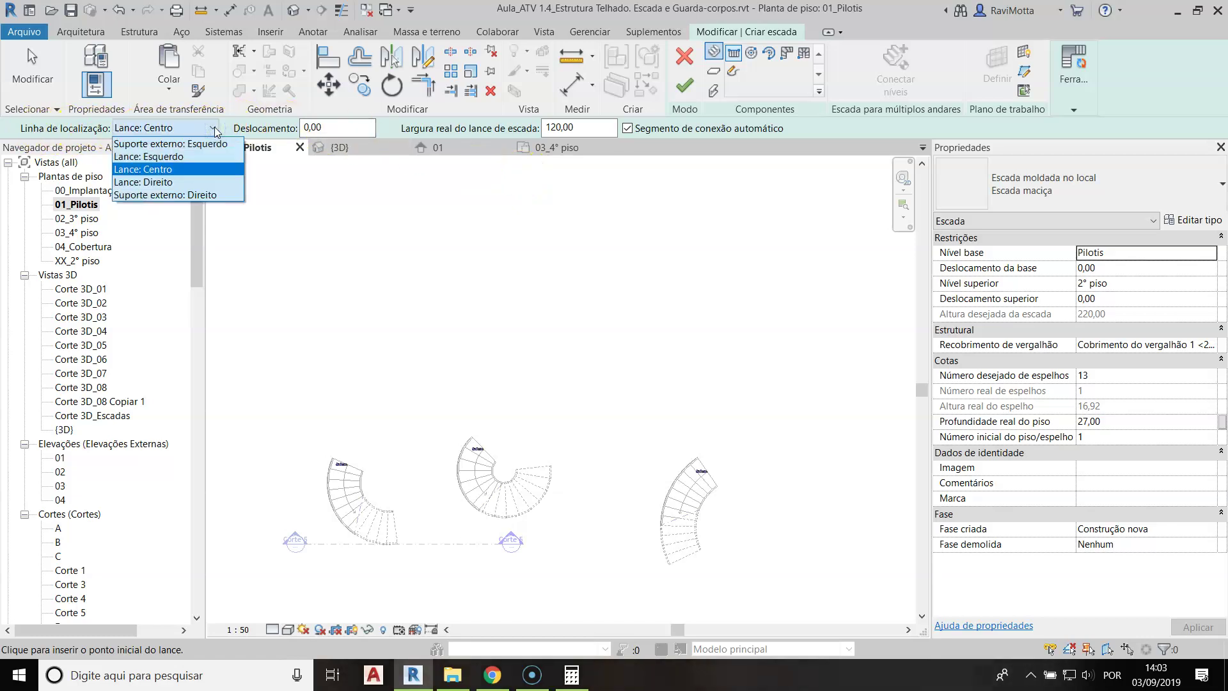
{"action": "left_click", "coordinate": [149, 160]}
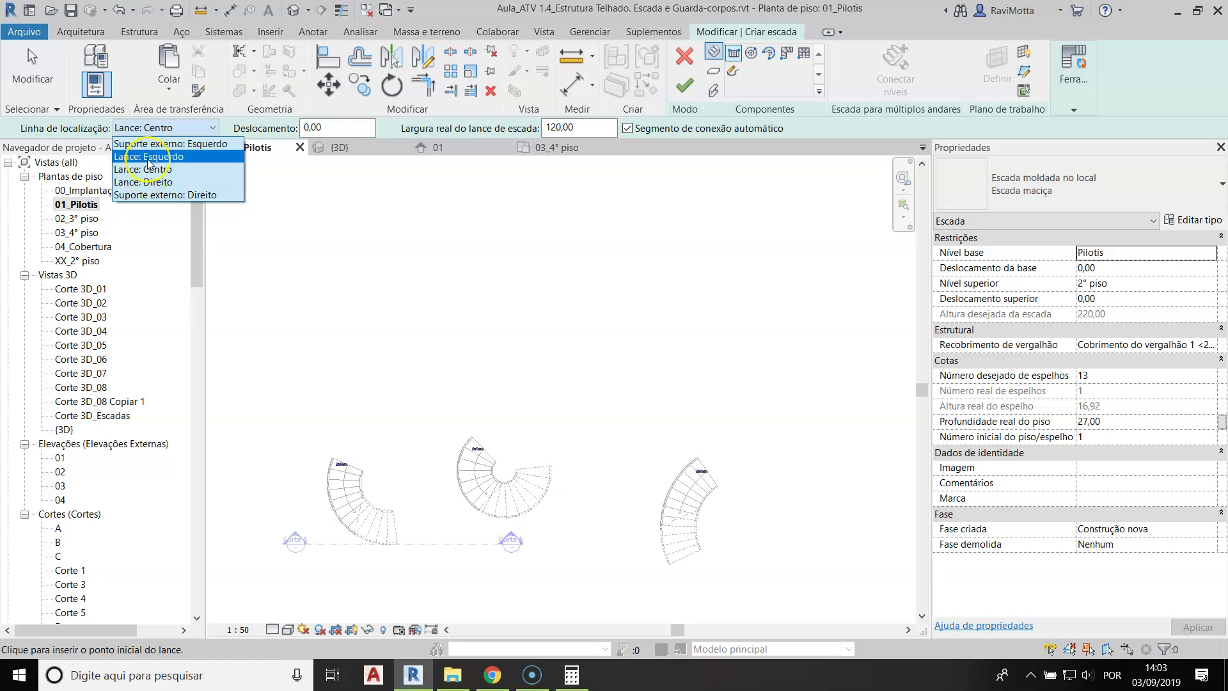
{"action": "left_click", "coordinate": [147, 184]}
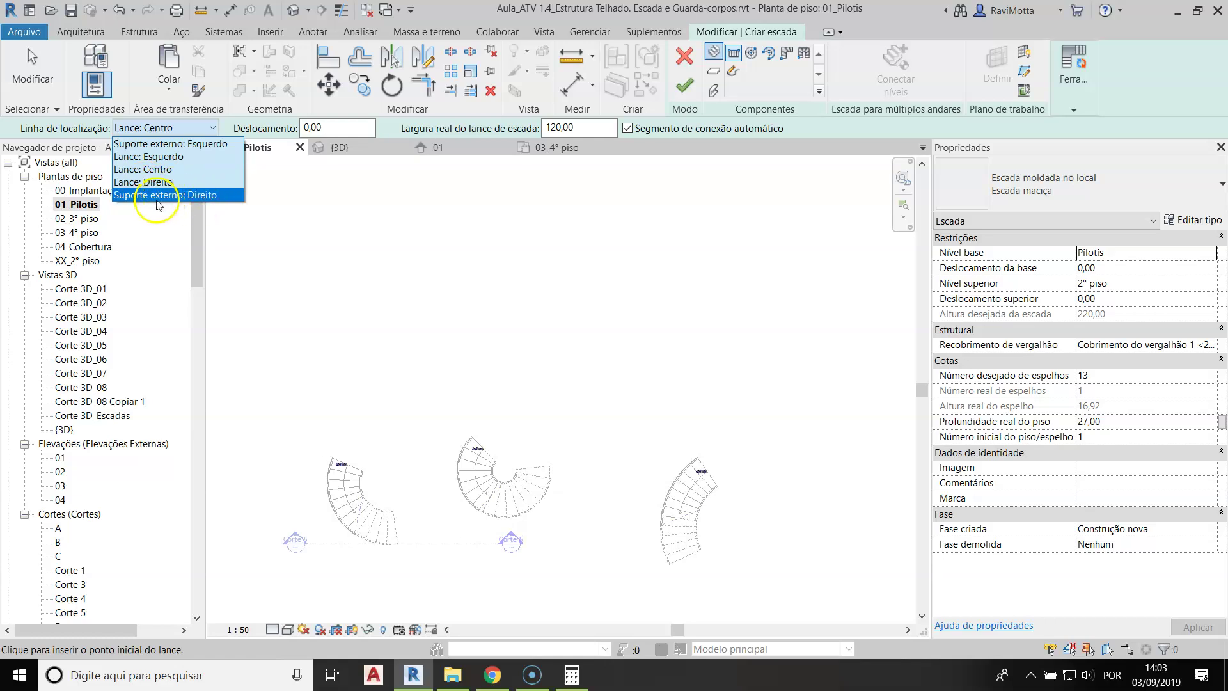
{"action": "left_click", "coordinate": [150, 157]}
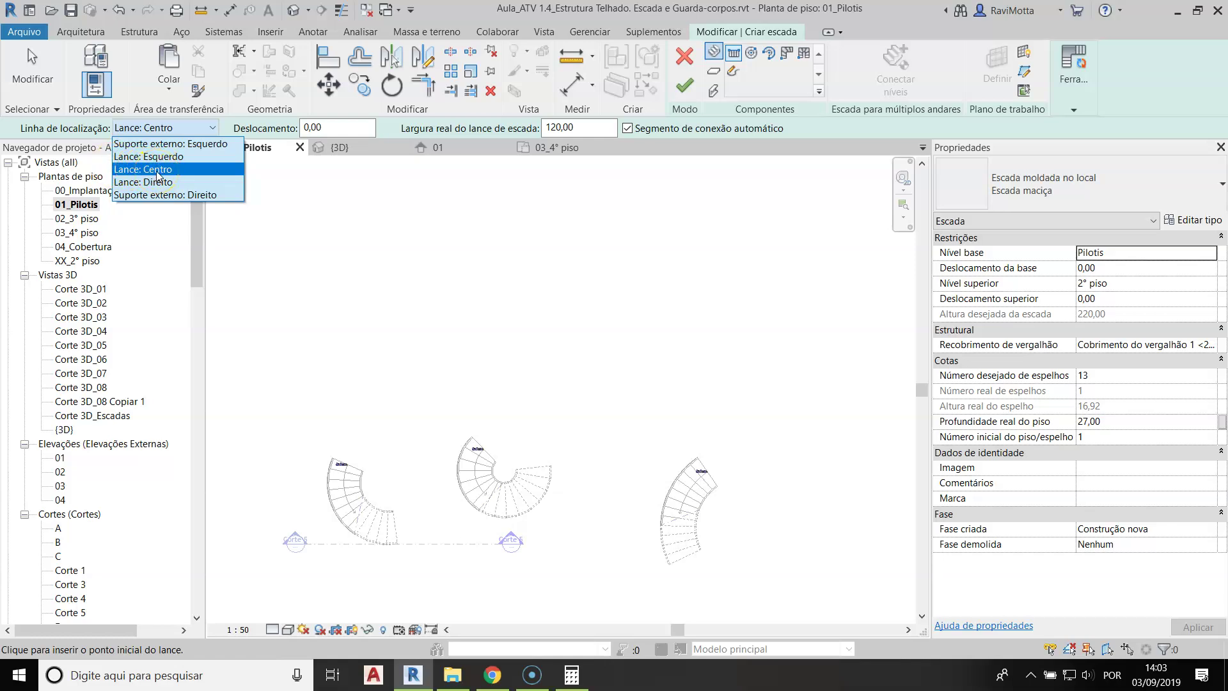
{"action": "left_click", "coordinate": [156, 170]}
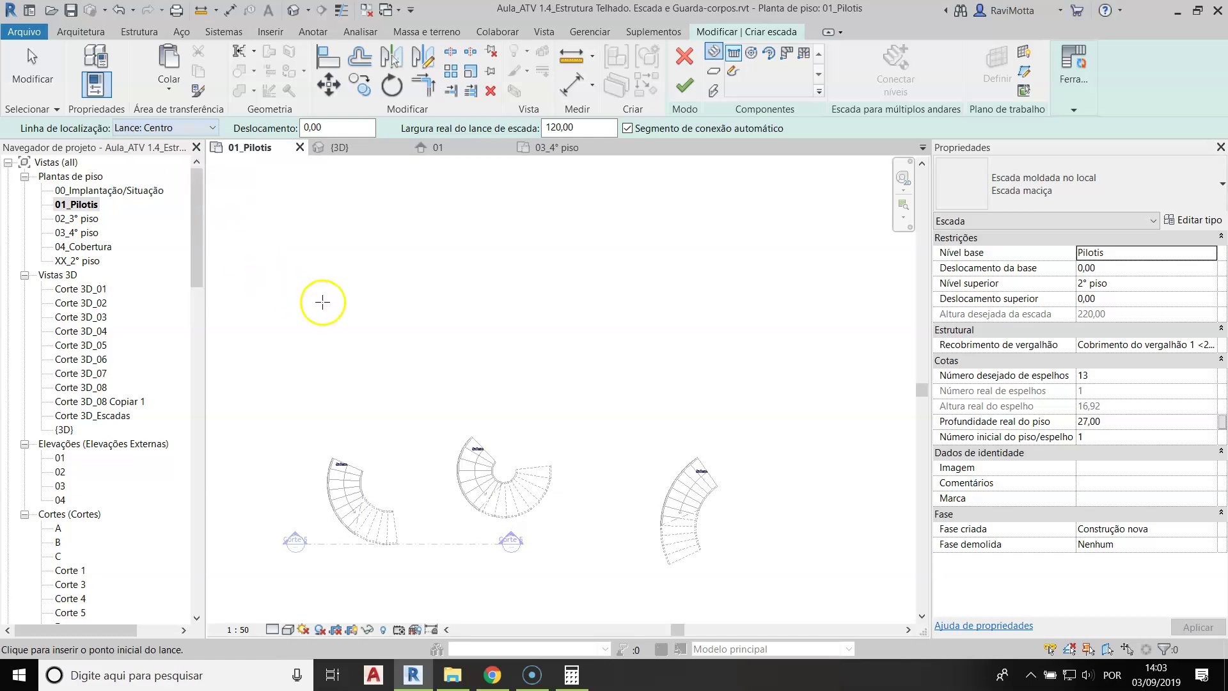
Draw a horizontal straight run with 13 risers above the spiral stairs, finish the stair and select it
{"action": "scroll", "coordinate": [399, 304], "scroll_direction": "up", "scroll_amount": 1}
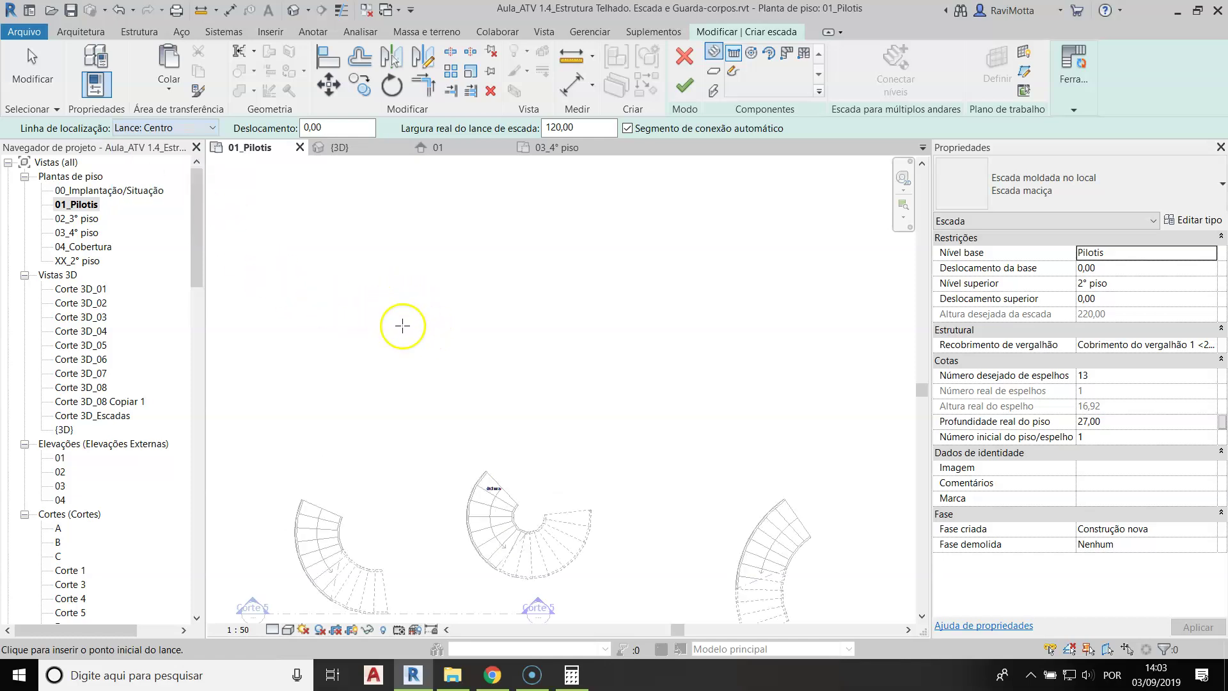
{"action": "left_click", "coordinate": [328, 300]}
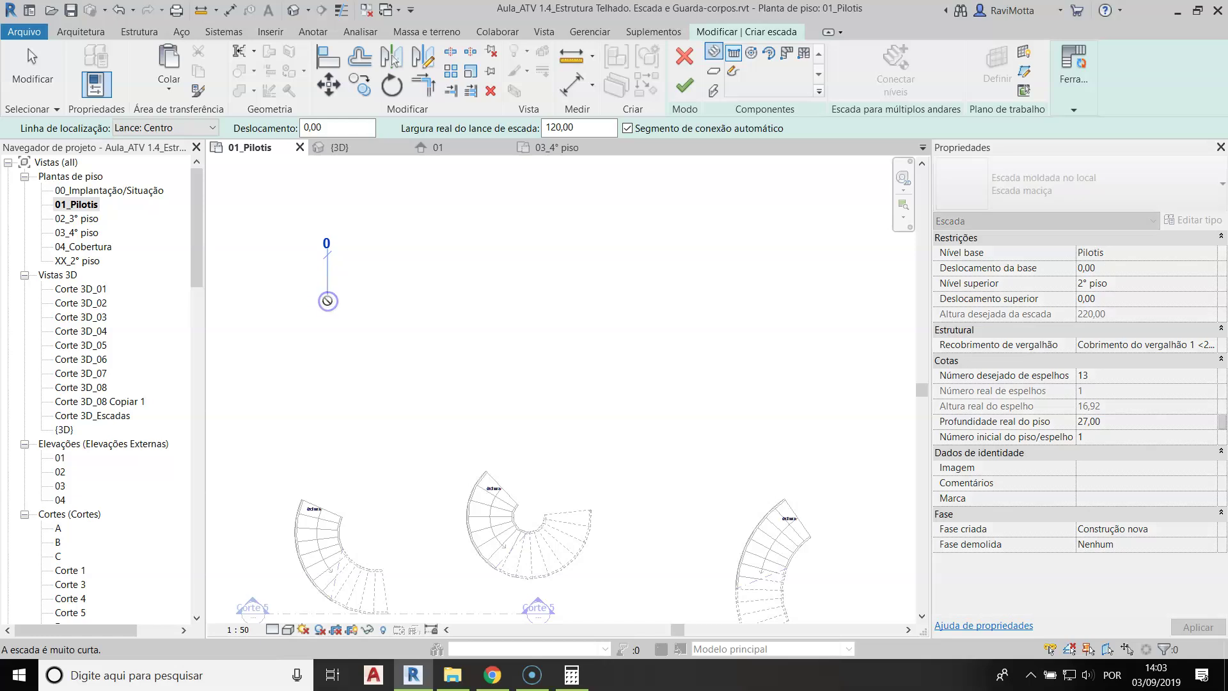
{"action": "scroll", "coordinate": [388, 299], "scroll_direction": "up", "scroll_amount": 2}
{"action": "middle_click_drag", "start_coordinate": [389, 299], "coordinate": [460, 334]}
{"action": "scroll", "coordinate": [460, 334], "scroll_direction": "up", "scroll_amount": 1}
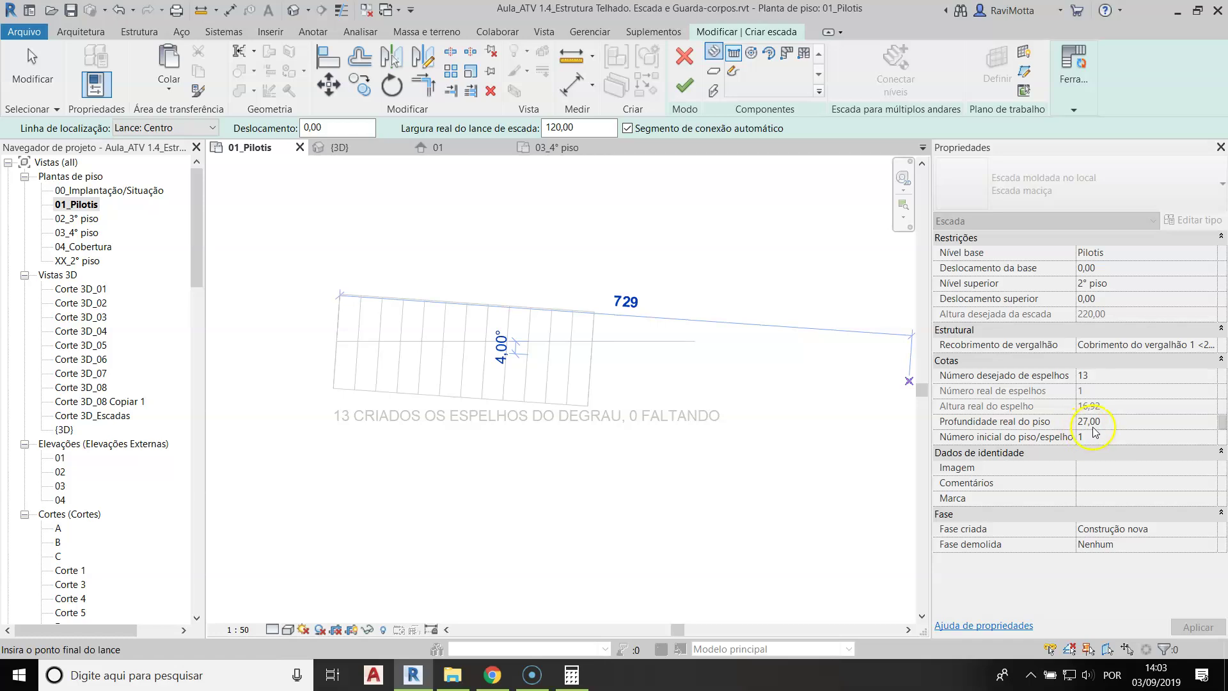
{"action": "left_click", "coordinate": [1112, 423]}
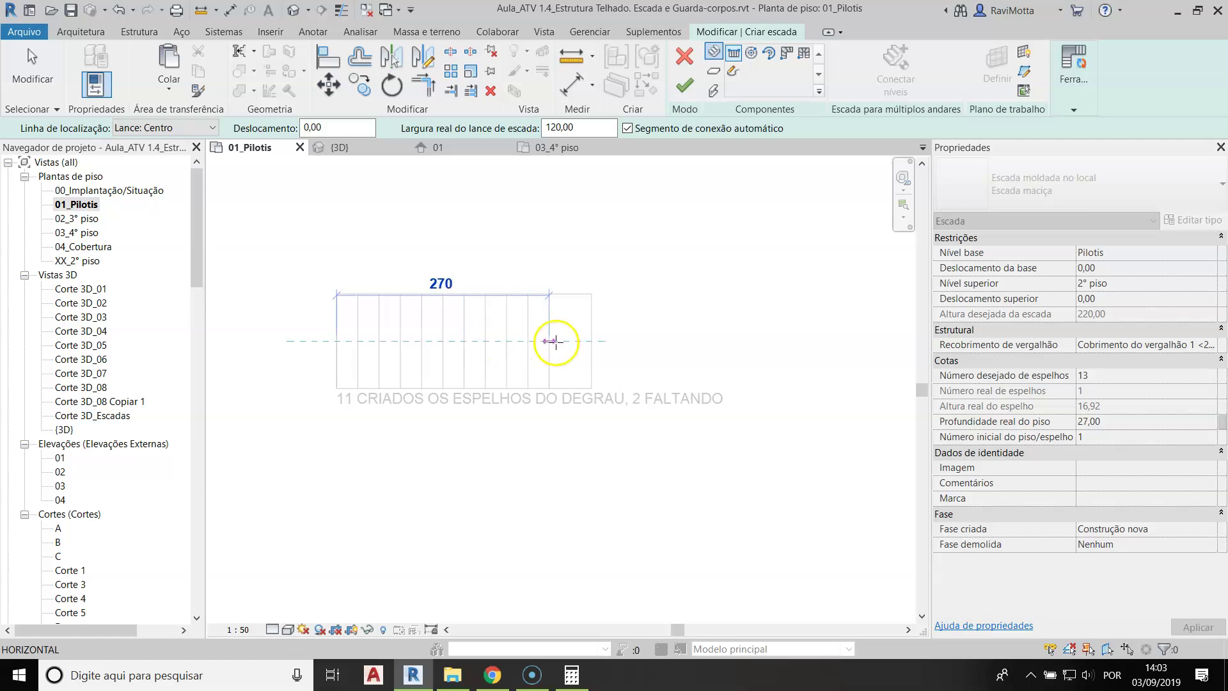
{"action": "left_click", "coordinate": [593, 340]}
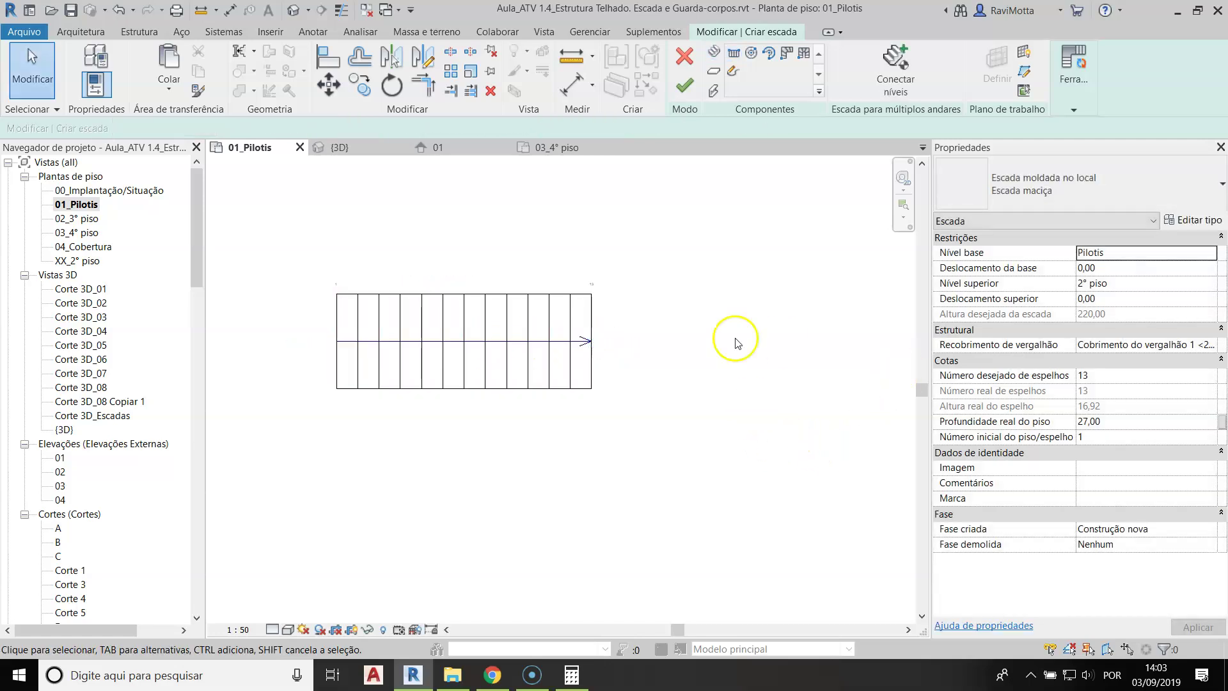
{"action": "left_click", "coordinate": [684, 88]}
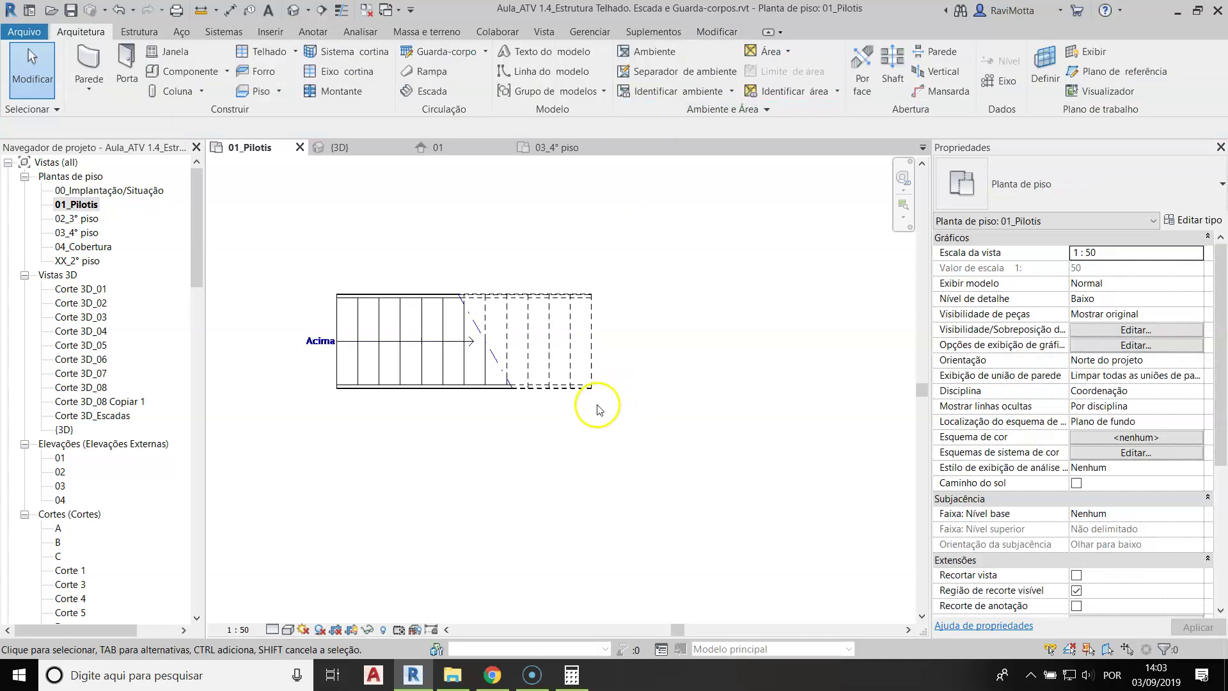
{"action": "left_click", "coordinate": [427, 414]}
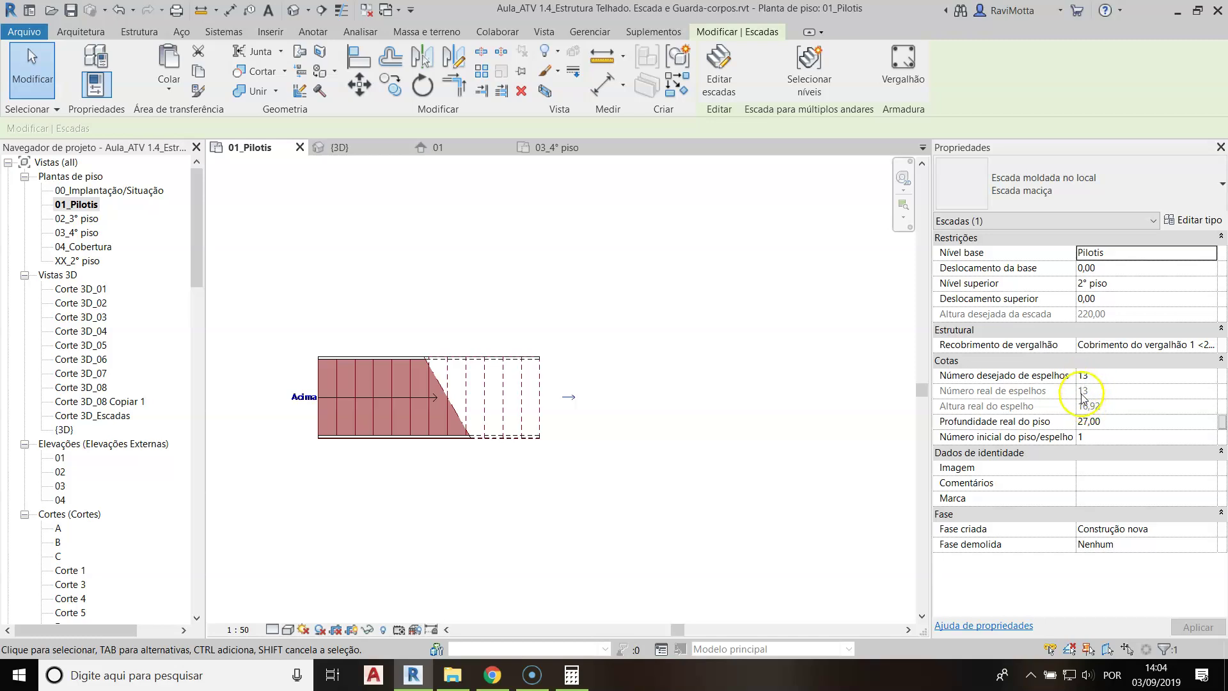
Set the straight stair's actual tread depth to 29 and measure the depth of its first tread
{"action": "left_click", "coordinate": [1127, 422]}
{"action": "type", "text": "29"}
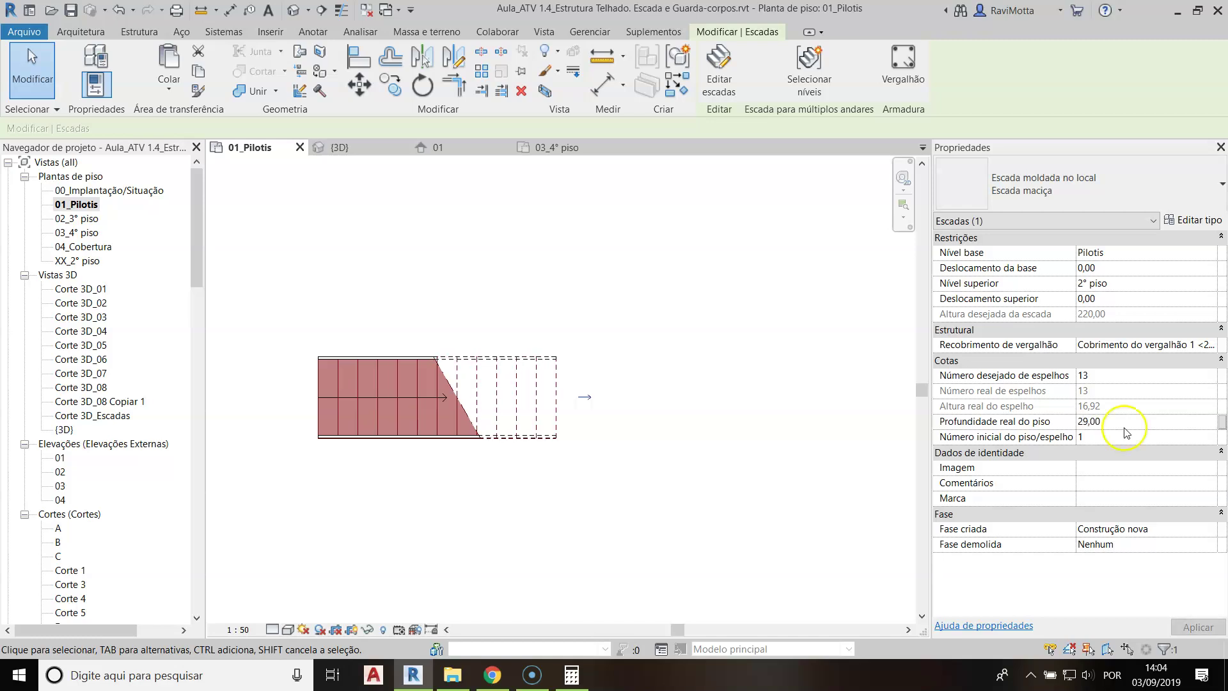
{"action": "scroll", "coordinate": [320, 406], "scroll_direction": "up", "scroll_amount": 6}
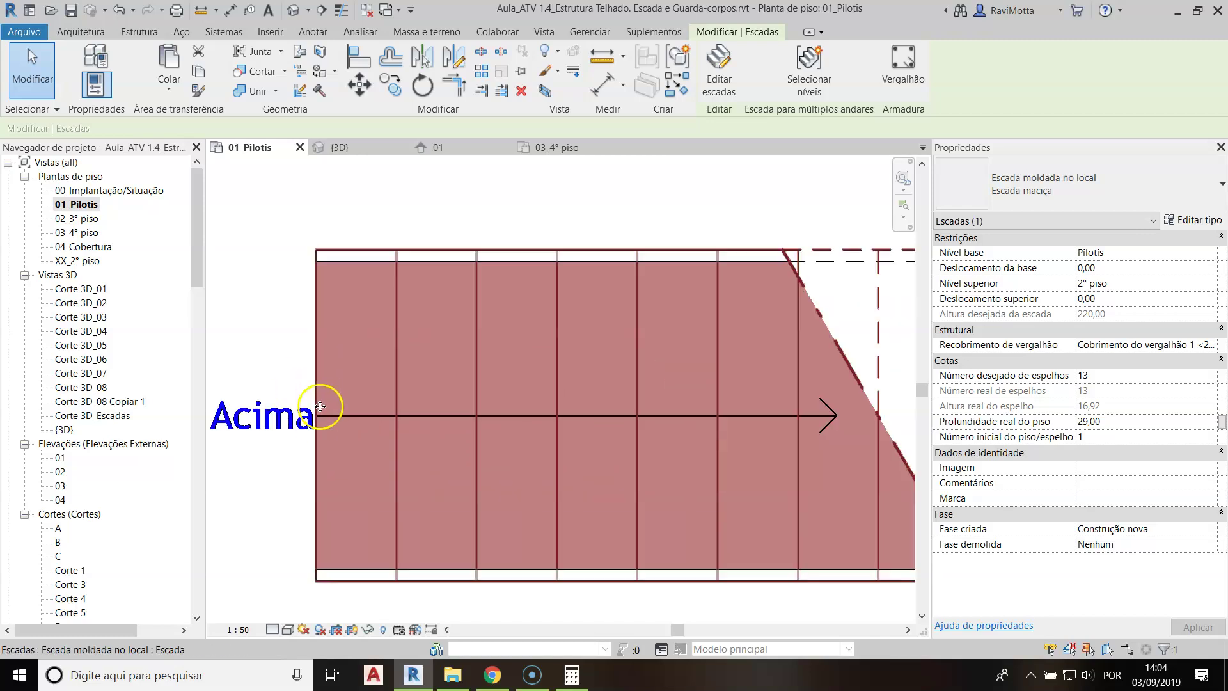
{"action": "left_click", "coordinate": [601, 58]}
{"action": "left_click", "coordinate": [314, 343]}
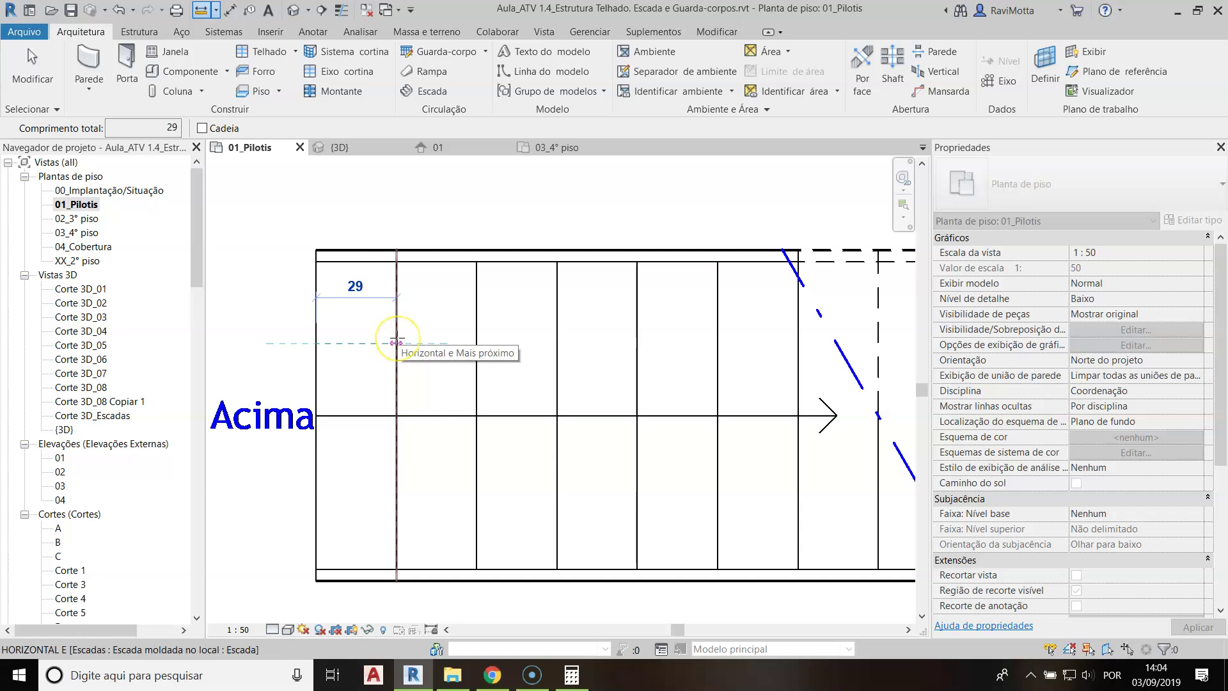
{"action": "key", "text": "Escape"}
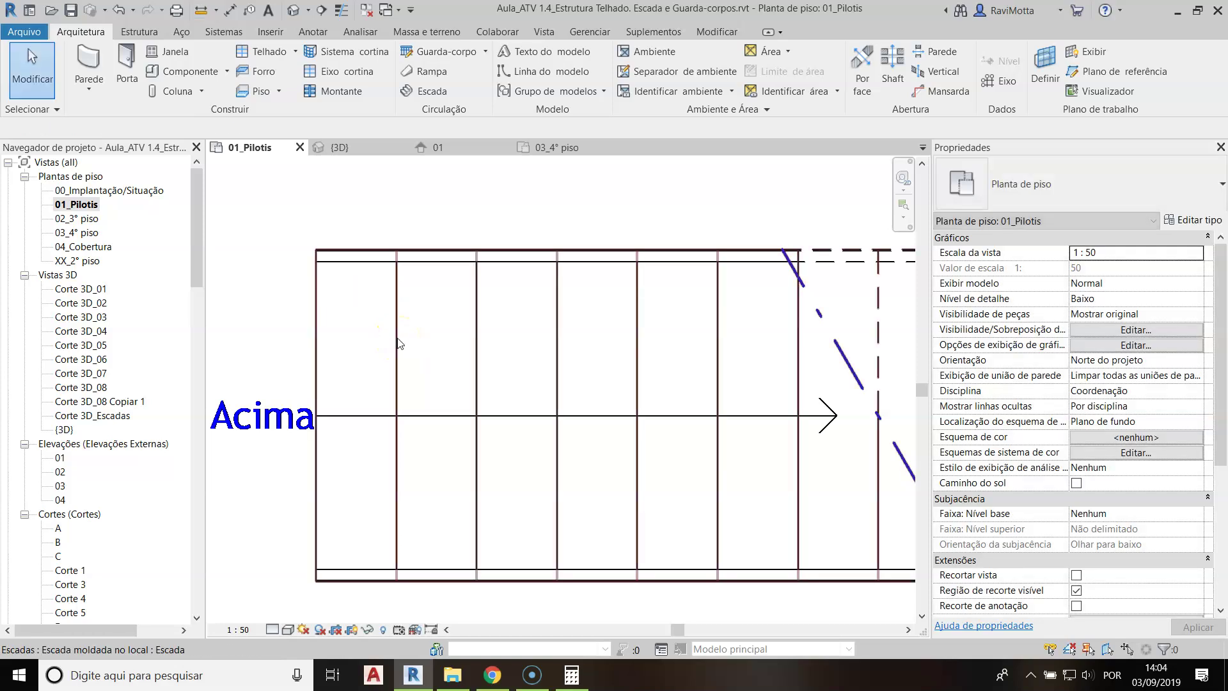
Delete the Acima stair path annotation from the straight stair
{"action": "scroll", "coordinate": [397, 339], "scroll_direction": "down", "scroll_amount": 3}
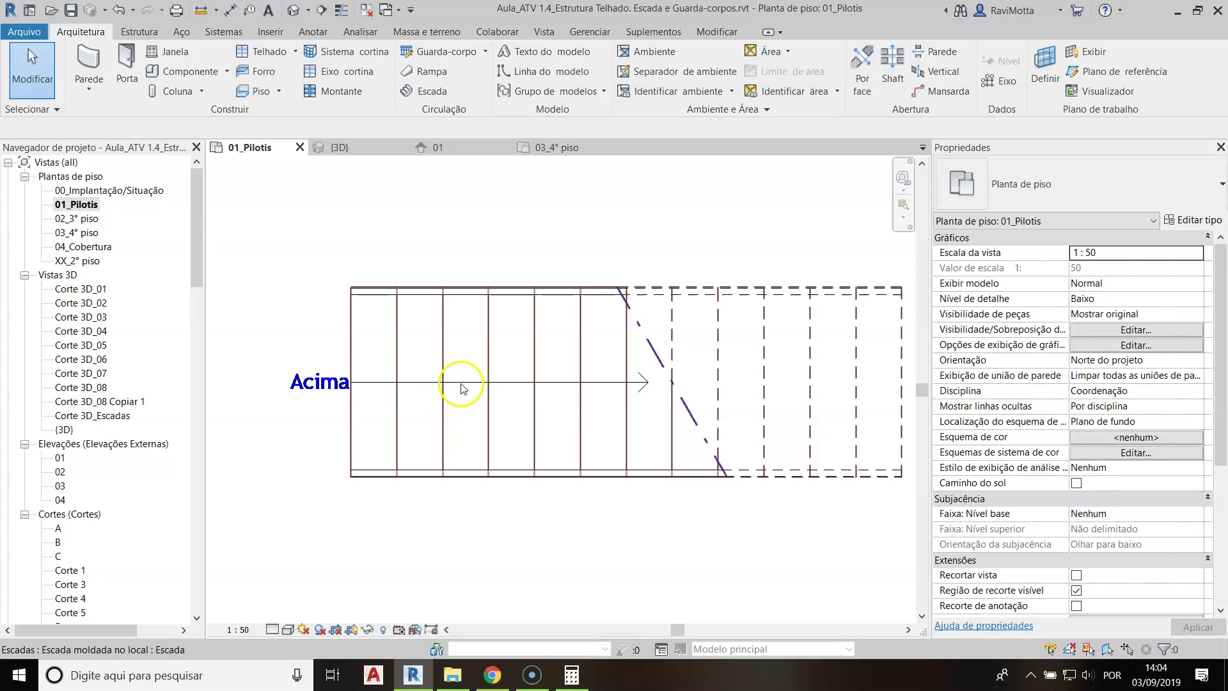
{"action": "left_click", "coordinate": [320, 384]}
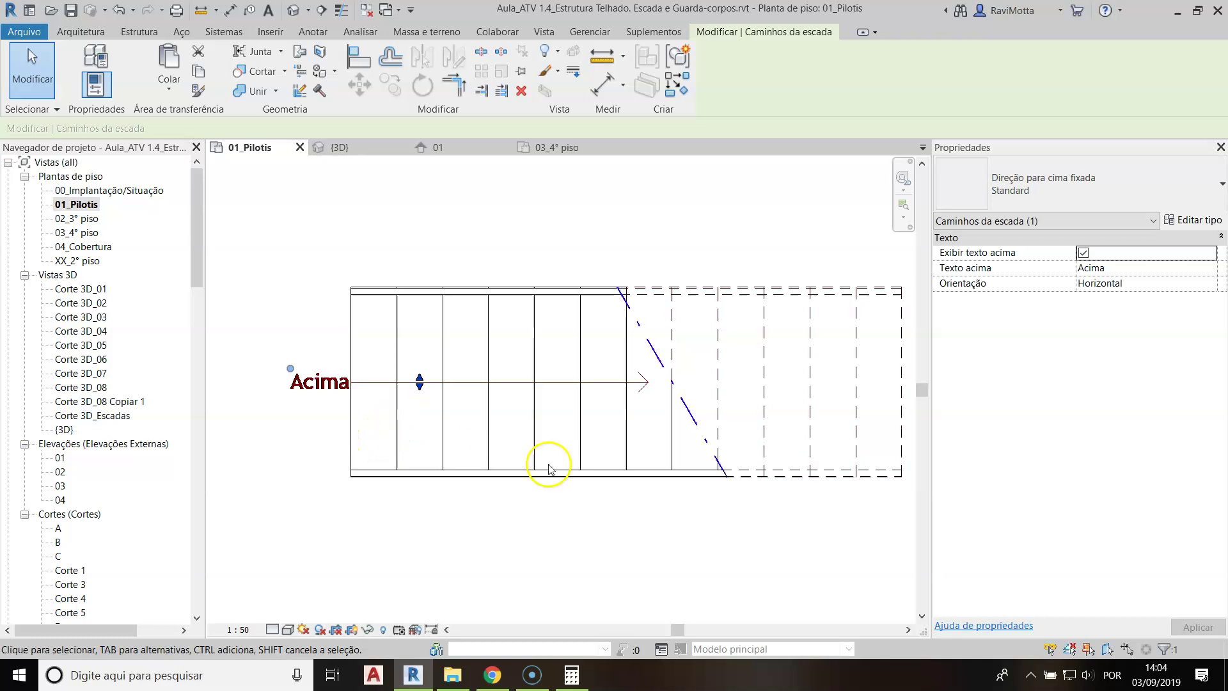
{"action": "left_click", "coordinate": [601, 526]}
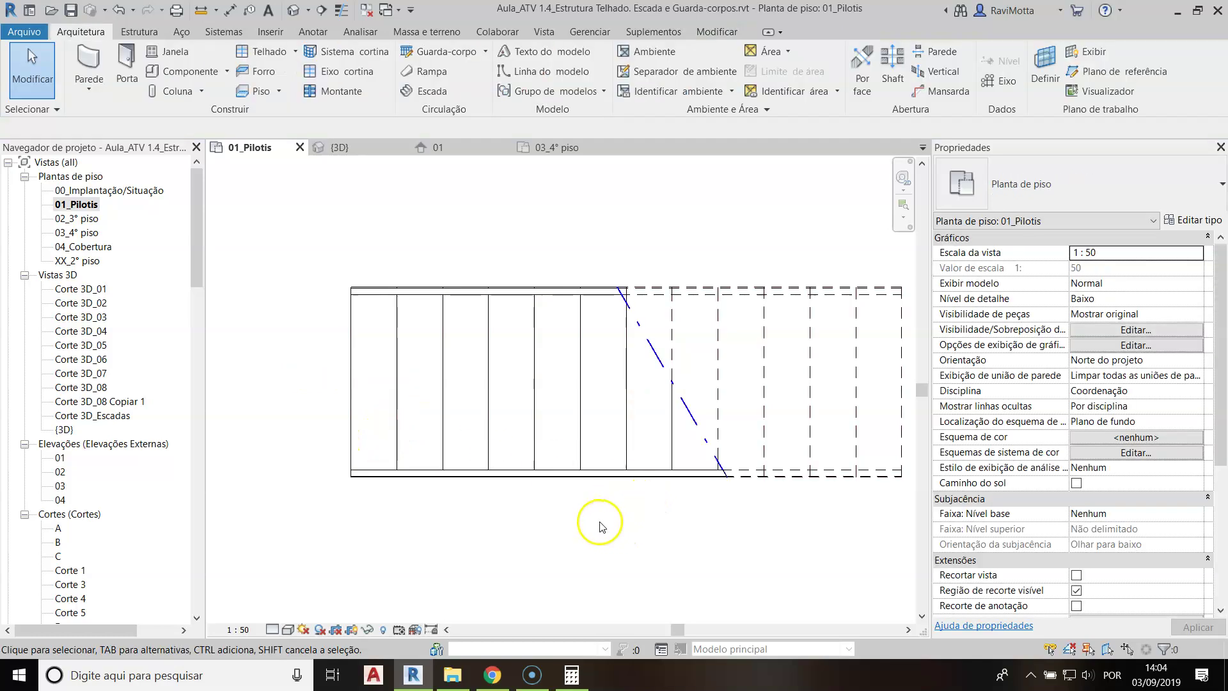
{"action": "scroll", "coordinate": [729, 486], "scroll_direction": "down", "scroll_amount": 2}
{"action": "mouse_move", "coordinate": [709, 468]}
{"action": "middle_mouse_down"}
{"action": "mouse_move", "coordinate": [521, 452]}
{"action": "mouse_move", "coordinate": [535, 455]}
{"action": "middle_mouse_up"}
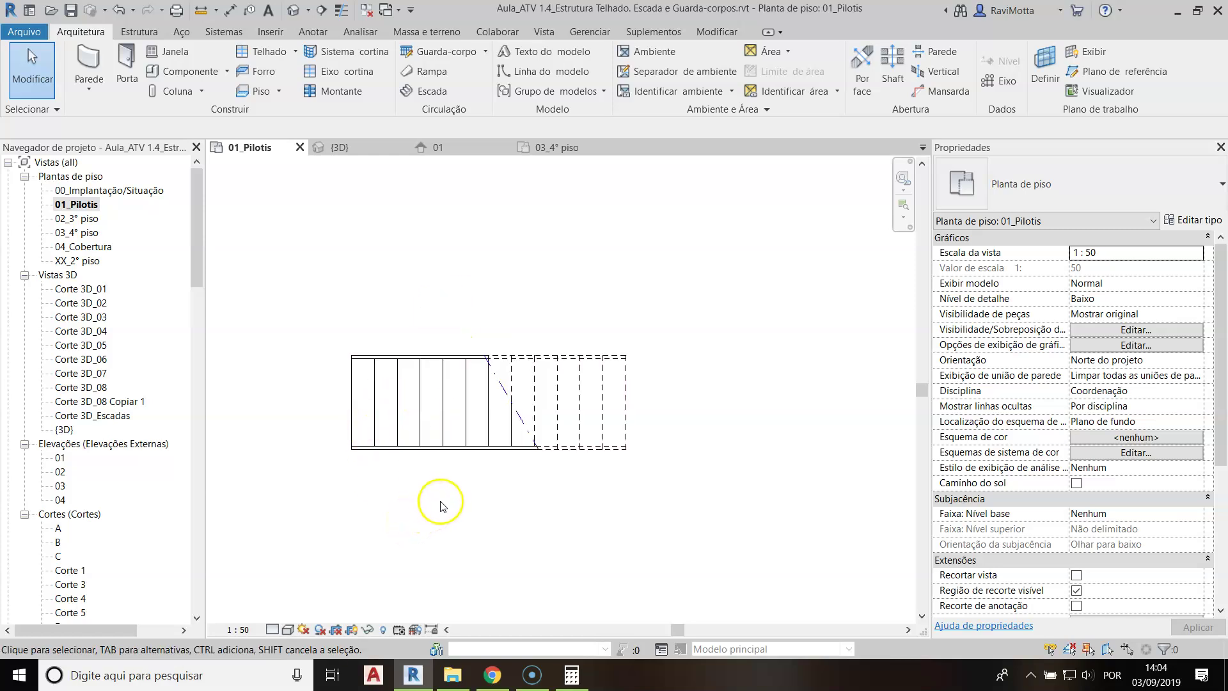
Draw an L-shaped stair above the straight one: a horizontal run 162 long with 7 risers, connected to a vertical run 135 long with 6 risers
{"action": "scroll", "coordinate": [463, 493], "scroll_direction": "down", "scroll_amount": 3}
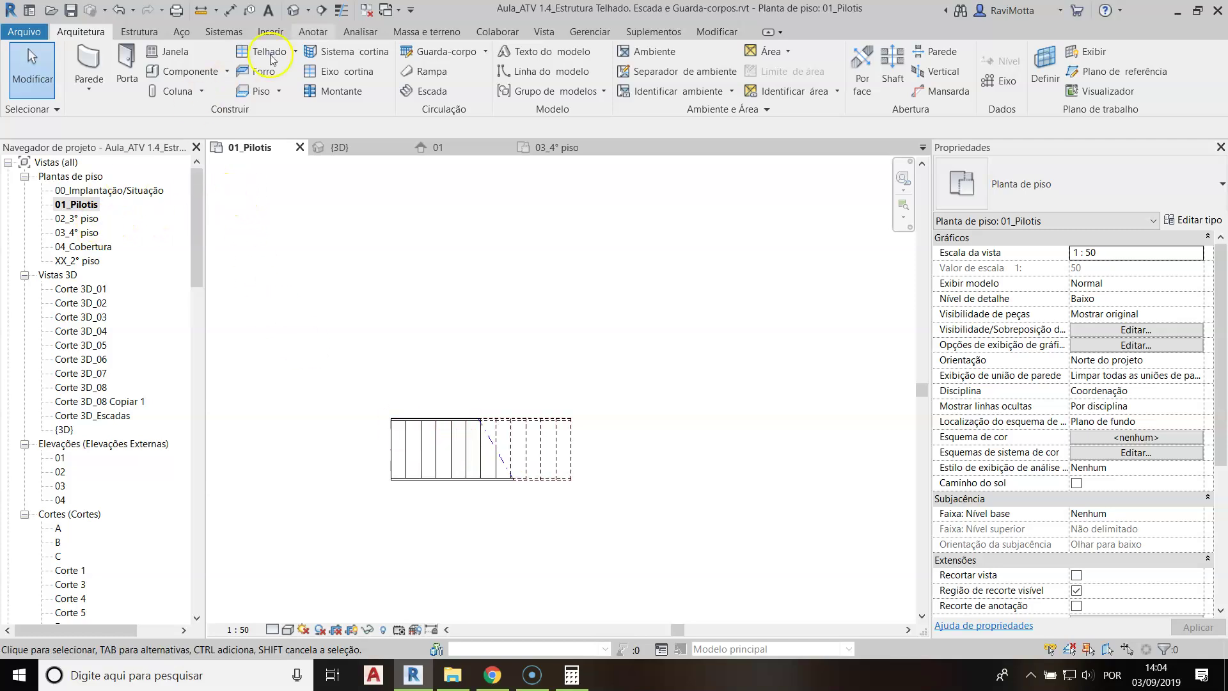
{"action": "left_click", "coordinate": [433, 93]}
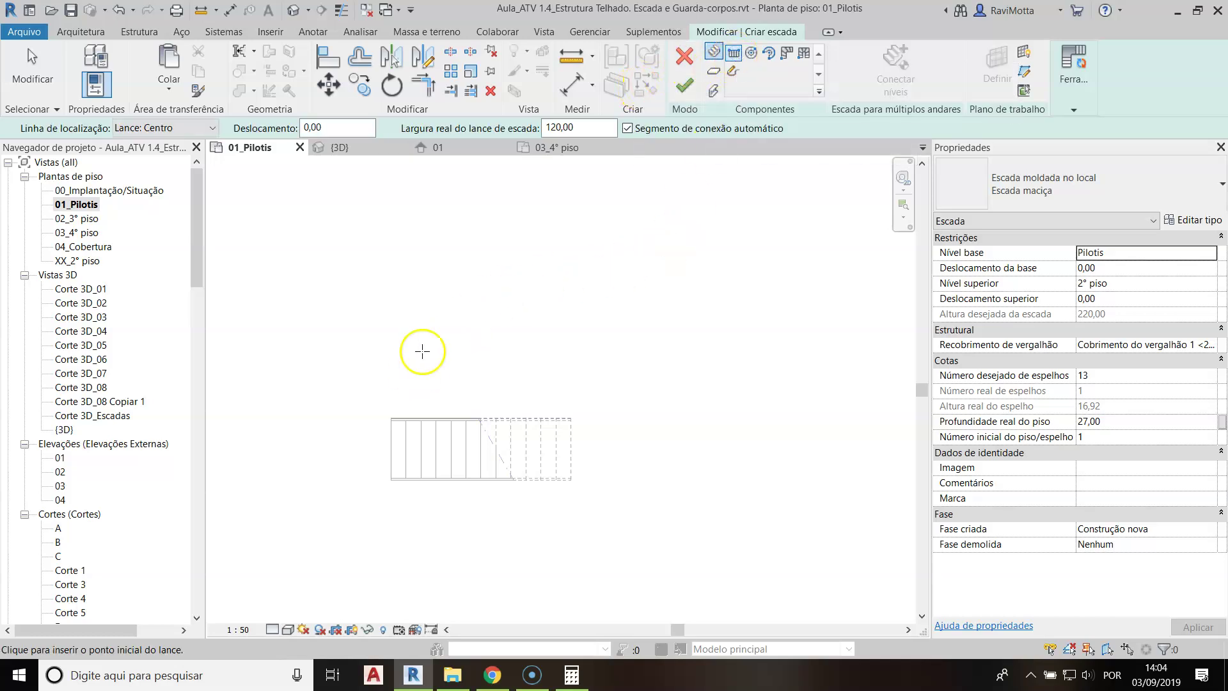
{"action": "left_click", "coordinate": [385, 317]}
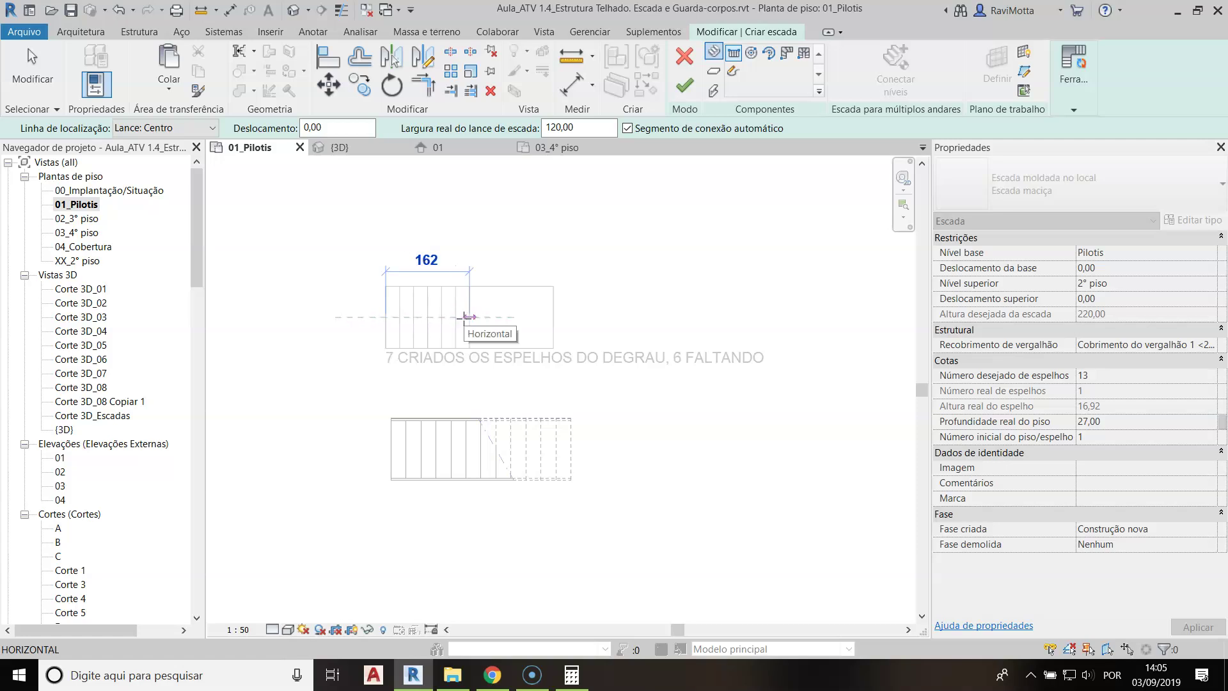
{"action": "left_click", "coordinate": [467, 317]}
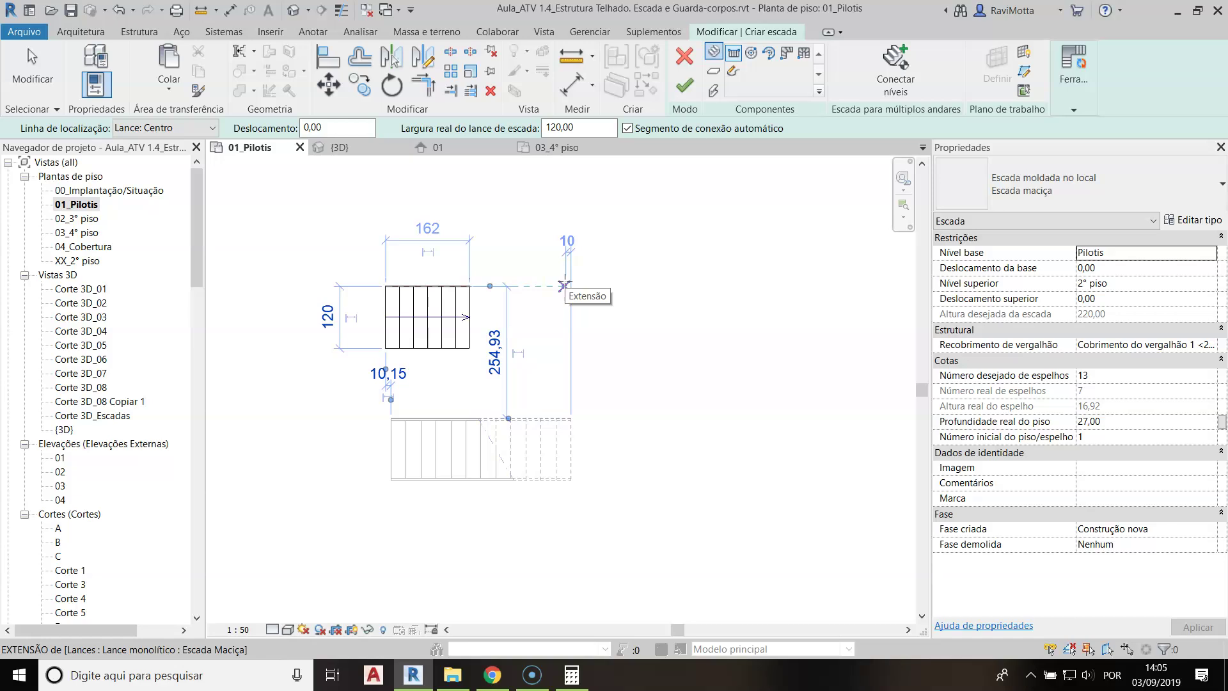
{"action": "left_click", "coordinate": [564, 285]}
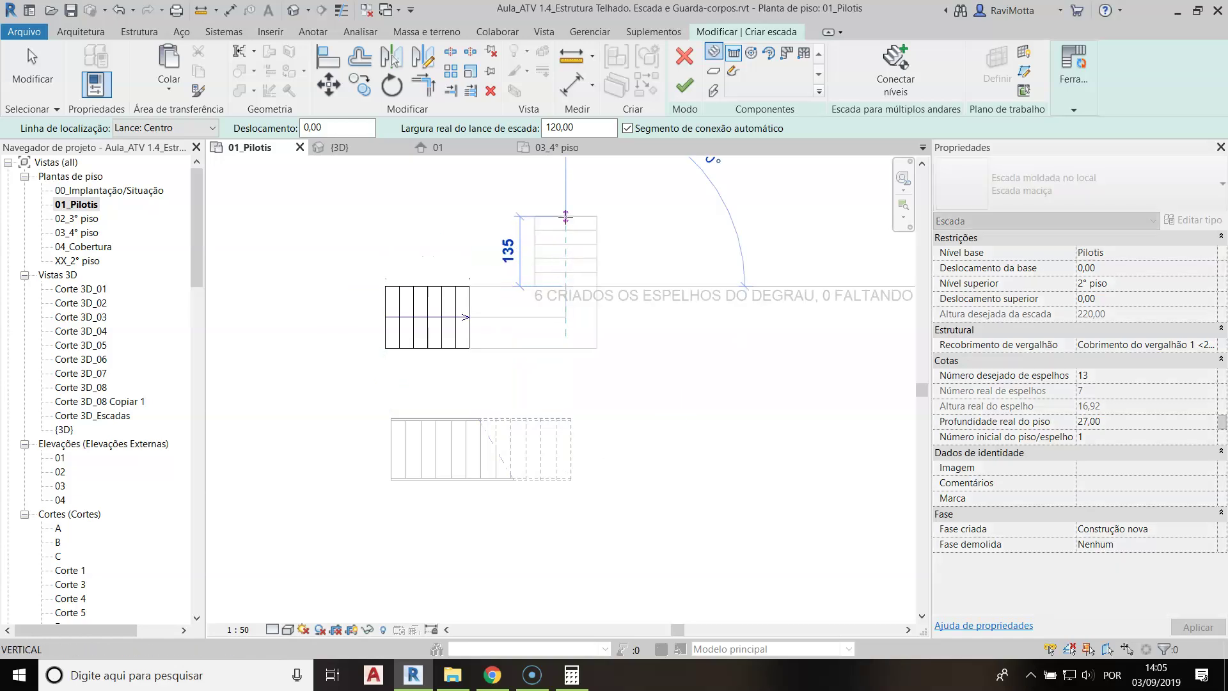
{"action": "left_click", "coordinate": [565, 217]}
{"action": "key", "text": "Escape"}
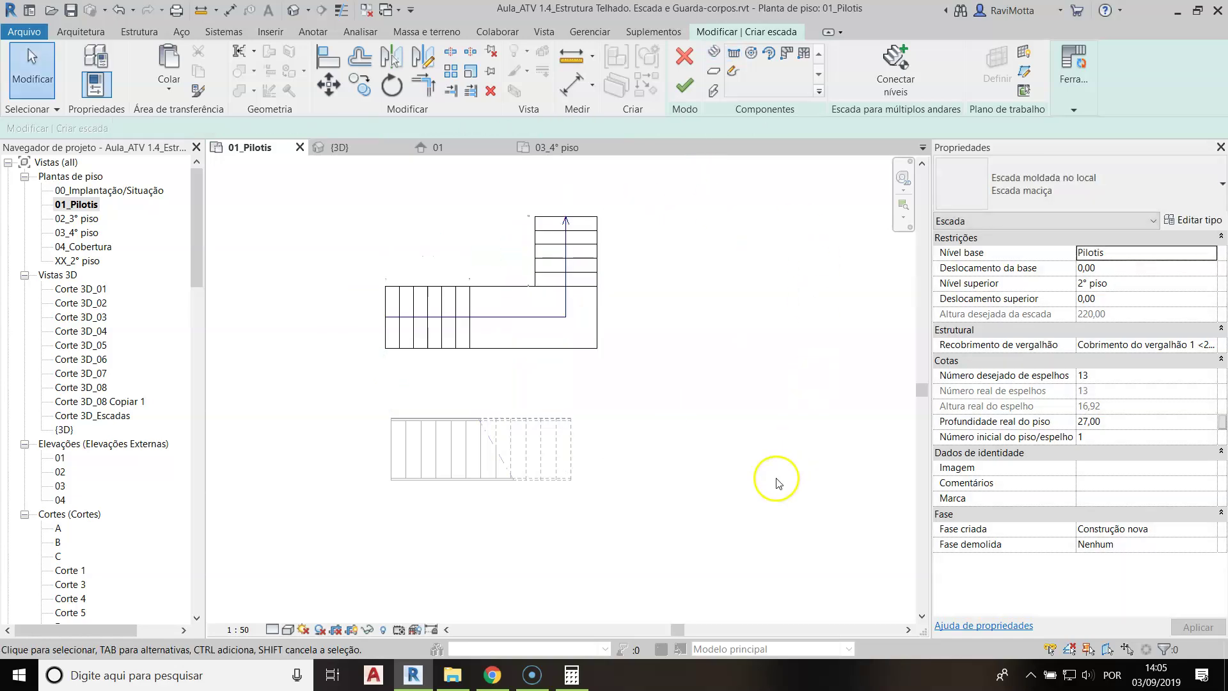
Check the automatic landing and the first run of the L-shaped stair, and finish the stair
{"action": "scroll", "coordinate": [569, 361], "scroll_direction": "up", "scroll_amount": 2}
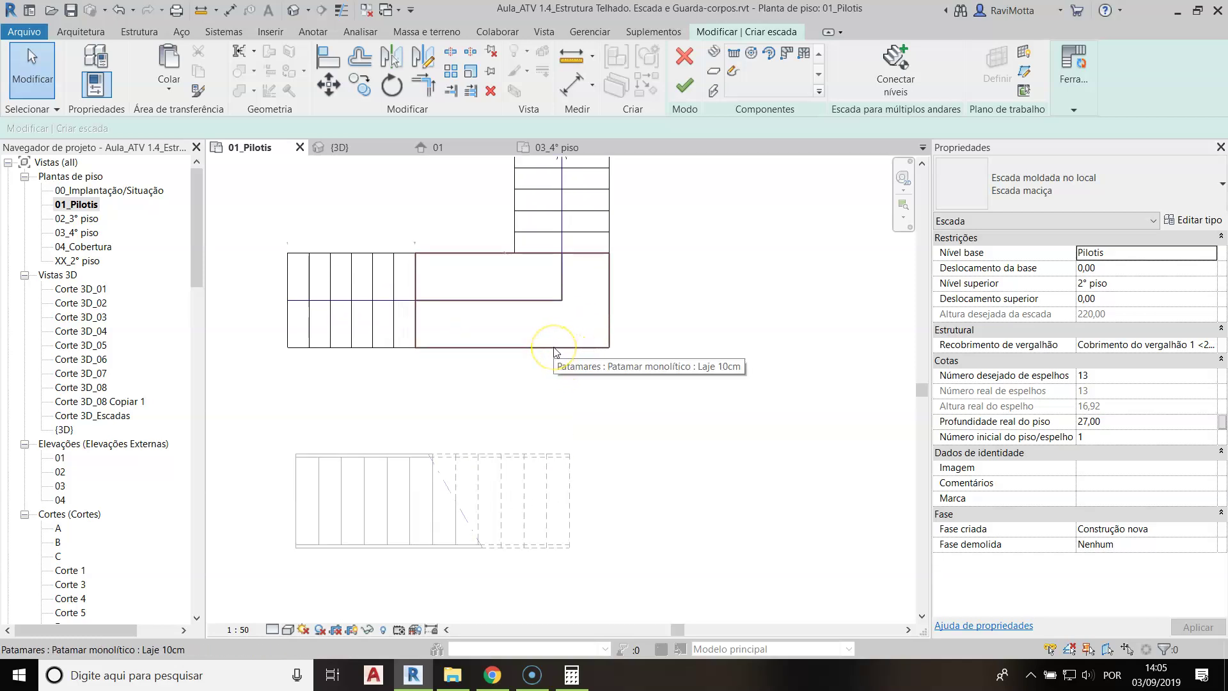
{"action": "left_click", "coordinate": [554, 351]}
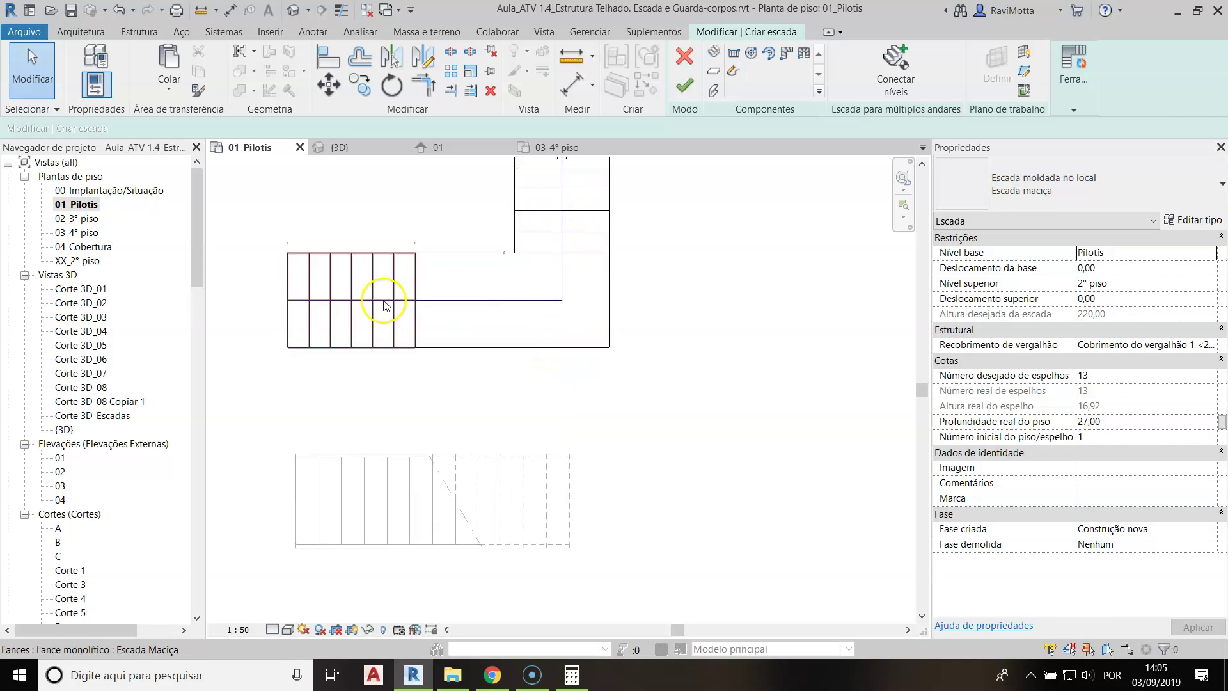
{"action": "left_click", "coordinate": [312, 311]}
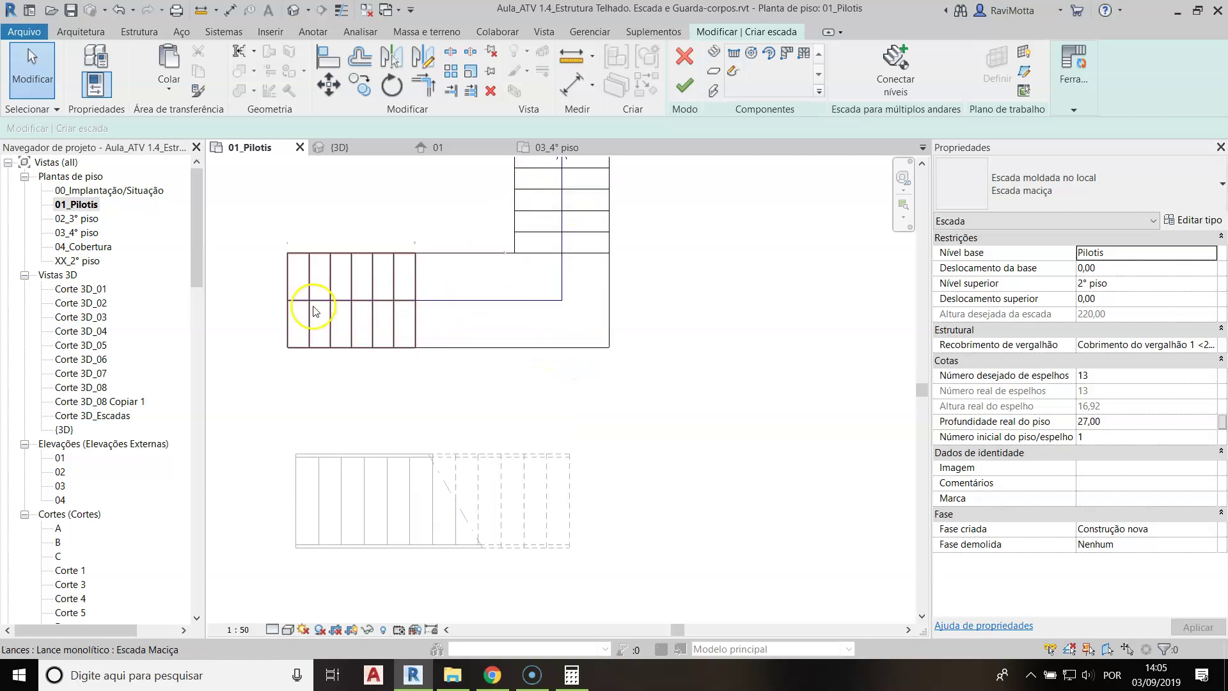
{"action": "left_click", "coordinate": [685, 88]}
{"action": "scroll", "coordinate": [439, 392], "scroll_direction": "down", "scroll_amount": 1}
{"action": "middle_click_drag", "start_coordinate": [439, 392], "coordinate": [527, 482]}
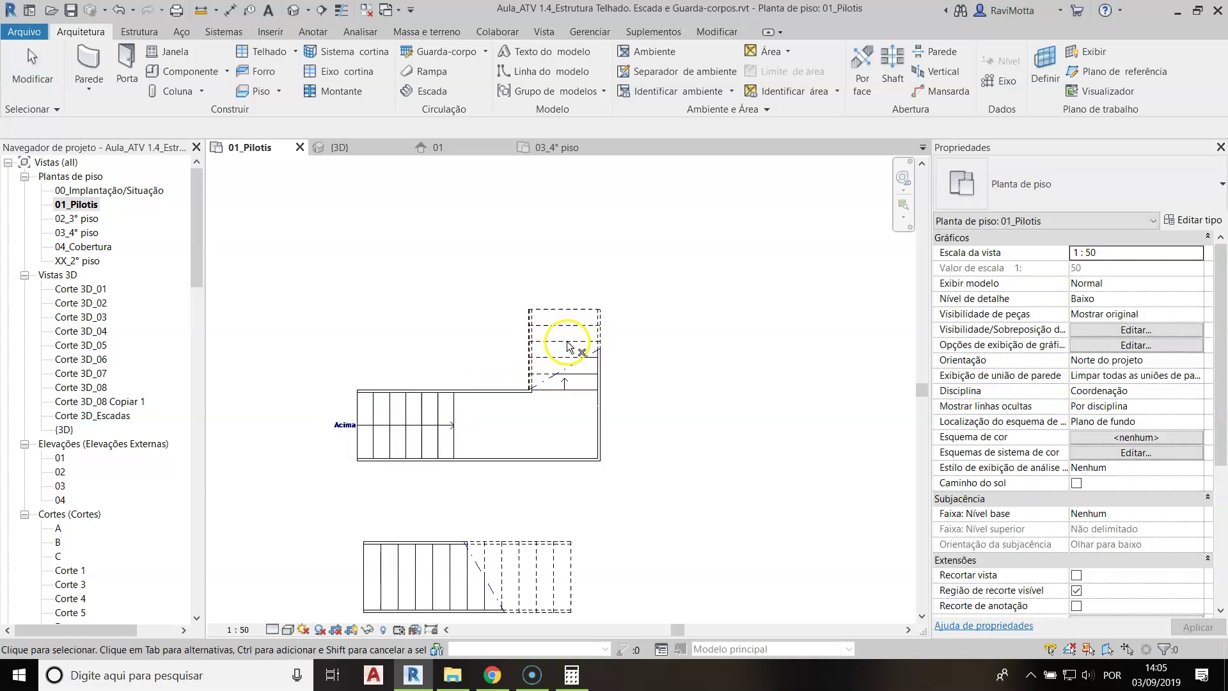
Delete the Acima stair path annotation from the L-shaped stair
{"action": "scroll", "coordinate": [335, 432], "scroll_direction": "up", "scroll_amount": 3}
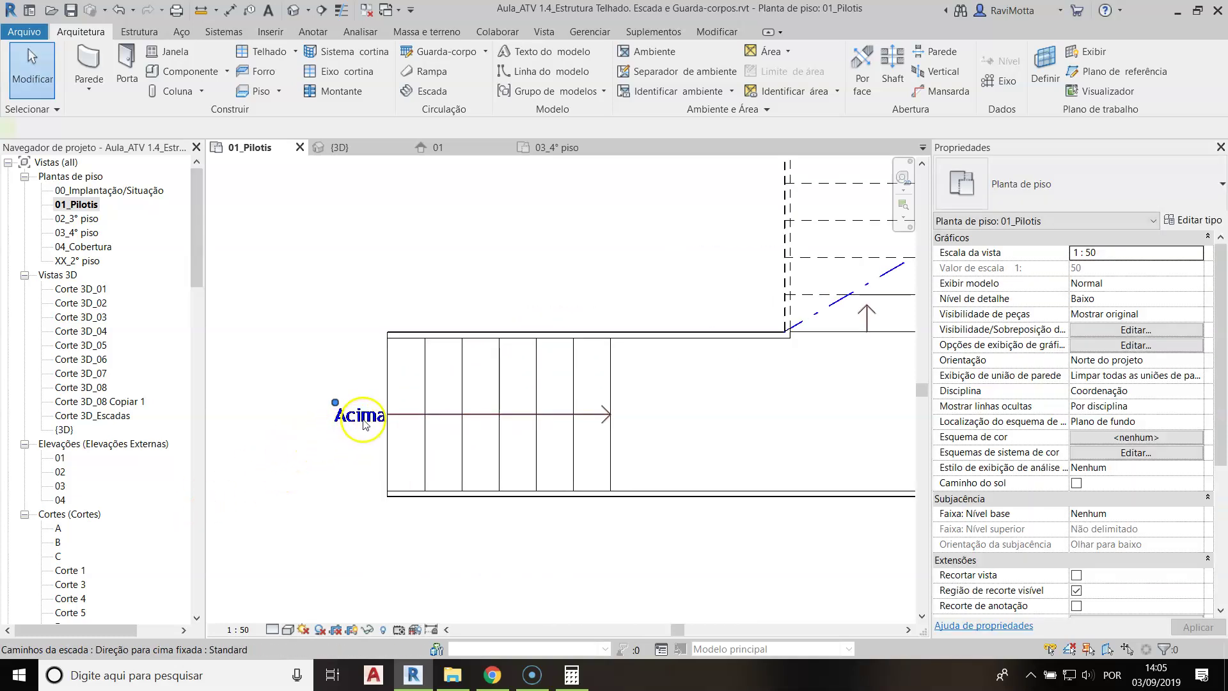
{"action": "left_click", "coordinate": [363, 425]}
{"action": "left_click", "coordinate": [301, 515]}
{"action": "scroll", "coordinate": [571, 384], "scroll_direction": "down", "scroll_amount": 4}
{"action": "middle_click_drag", "start_coordinate": [571, 385], "coordinate": [497, 385]}
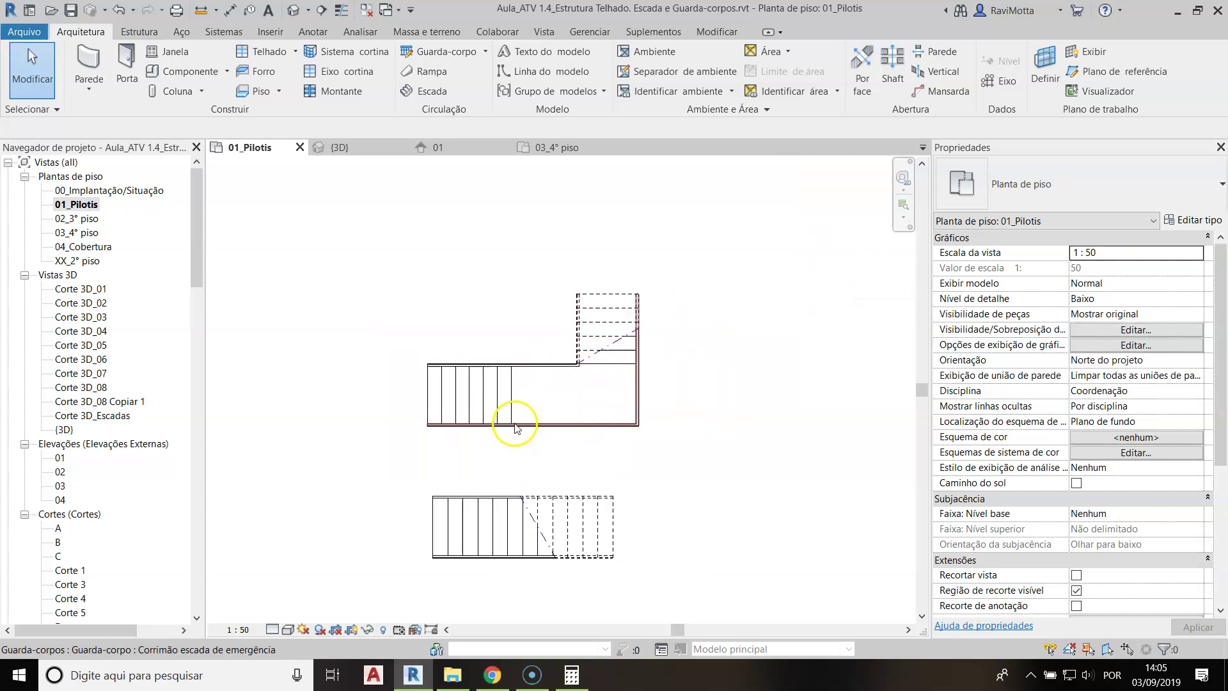
Open the 3D view and frame the straight and L-shaped stairs with their railings
{"action": "left_click", "coordinate": [292, 11]}
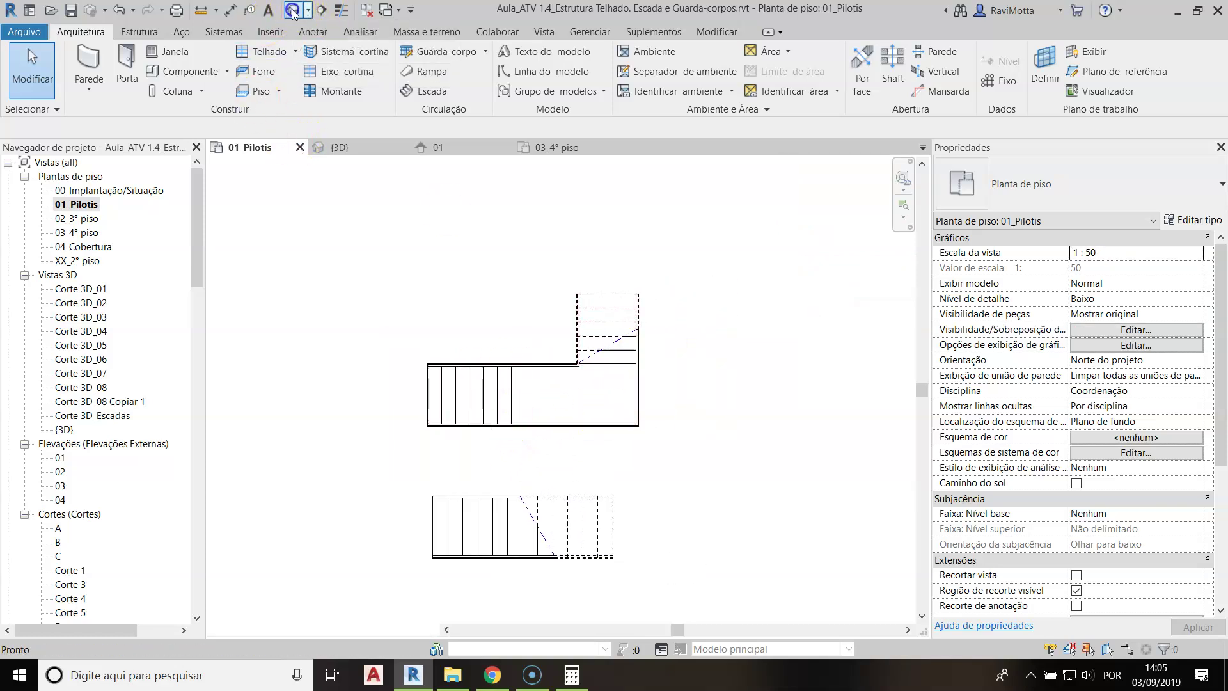
{"action": "scroll", "coordinate": [460, 348], "scroll_direction": "down", "scroll_amount": 3}
{"action": "middle_click_drag", "start_coordinate": [522, 313], "coordinate": [485, 352], "text": "shift"}
{"action": "scroll", "coordinate": [707, 266], "scroll_direction": "up", "scroll_amount": 4}
{"action": "middle_click_drag", "start_coordinate": [658, 295], "coordinate": [512, 402]}
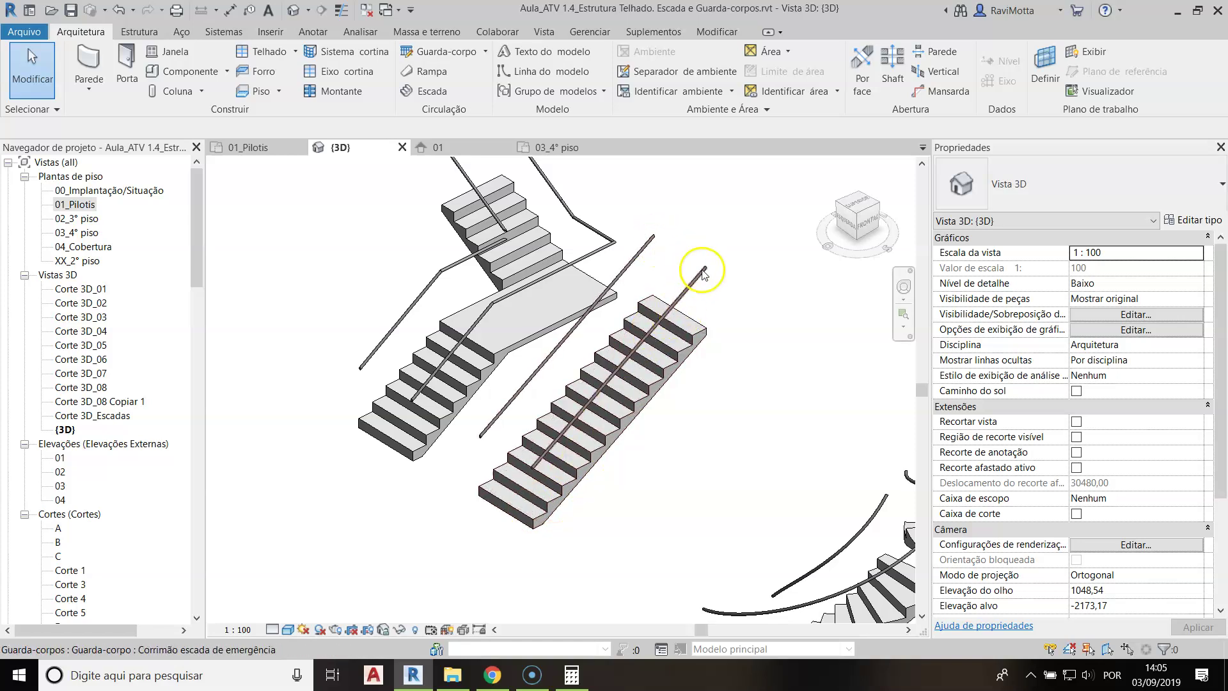
Try deleting the straight stair's railings and undo the deletions
{"action": "left_click", "coordinate": [655, 238]}
{"action": "key", "text": "Delete"}
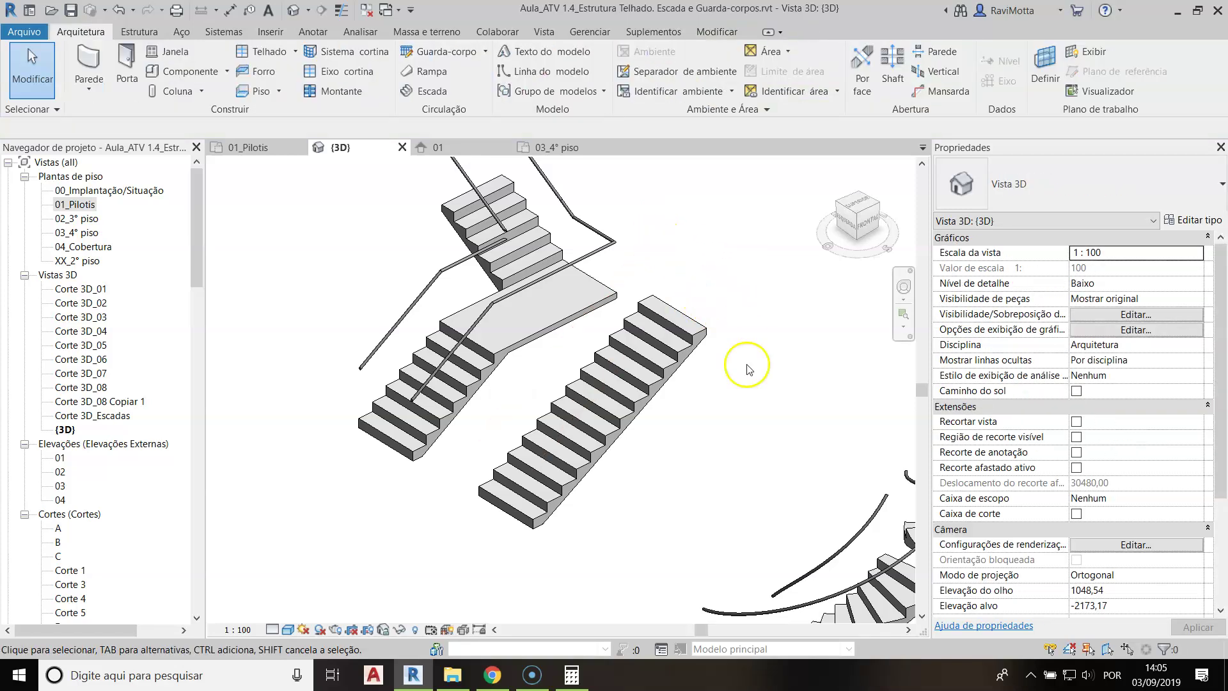
{"action": "key", "text": "ctrl+z"}
{"action": "key", "text": "ctrl+z"}
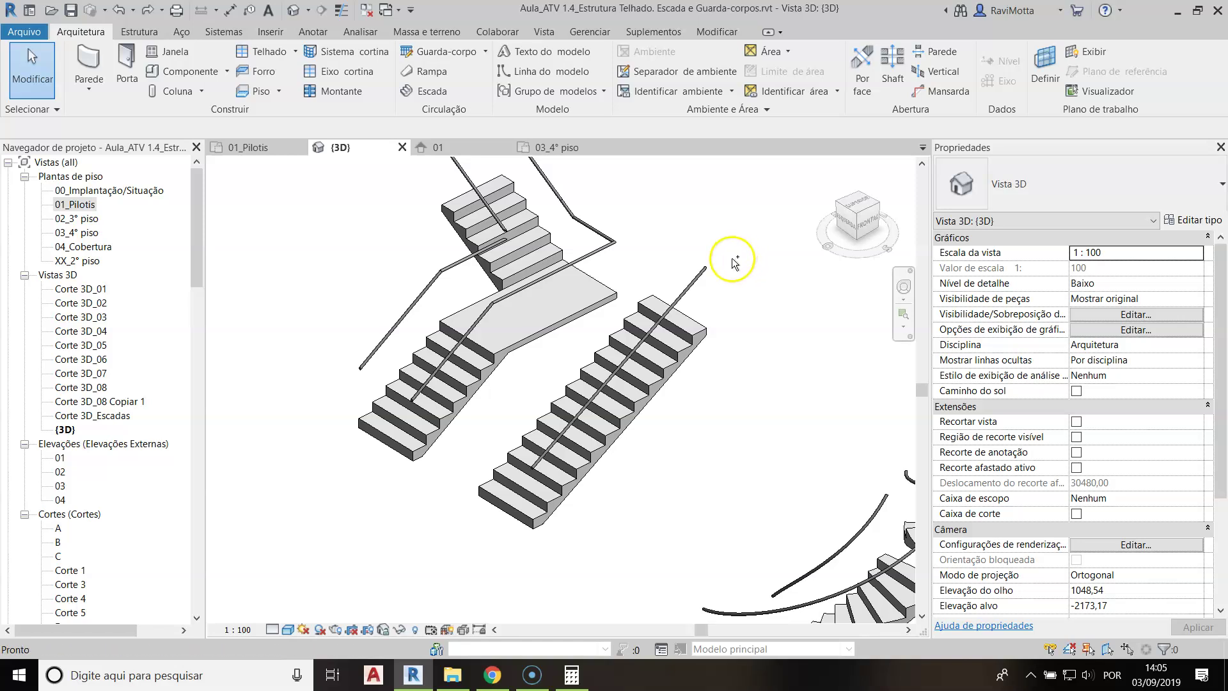
Examine the L-shaped stair's landing and railings in 3D and compare it with the neighbouring stairs of the model
{"action": "middle_click_drag", "start_coordinate": [595, 300], "coordinate": [592, 347]}
{"action": "scroll", "coordinate": [507, 424], "scroll_direction": "up", "scroll_amount": 2}
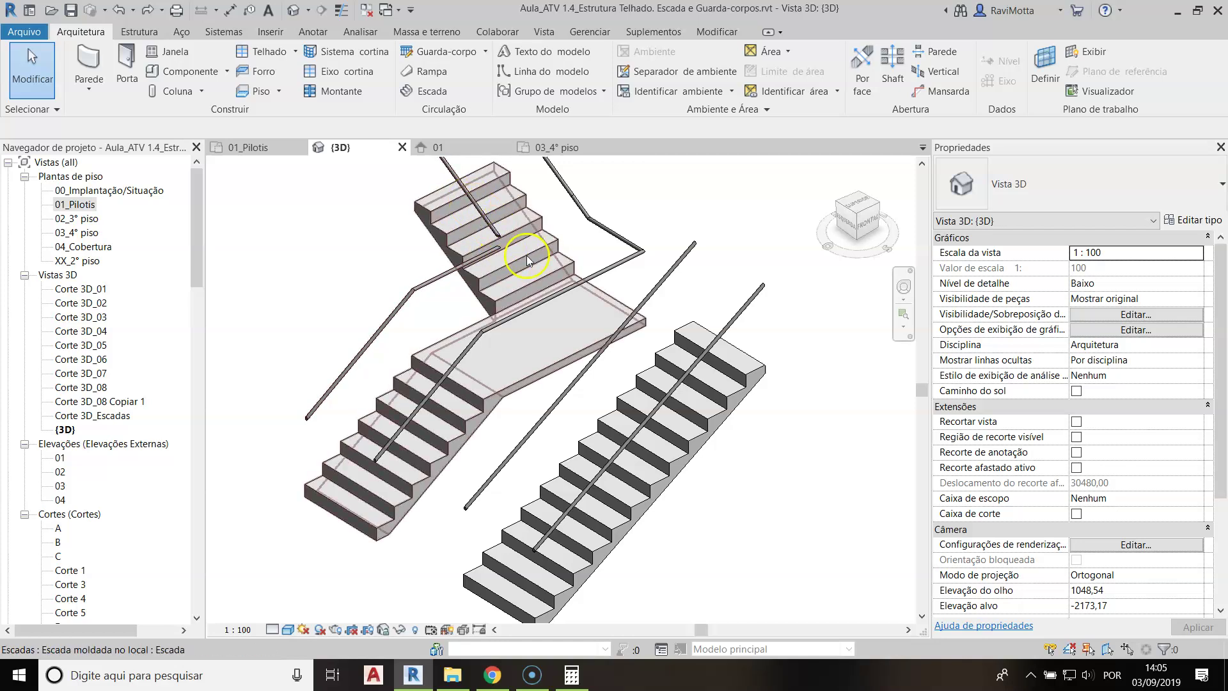
{"action": "scroll", "coordinate": [540, 329], "scroll_direction": "down", "scroll_amount": 2}
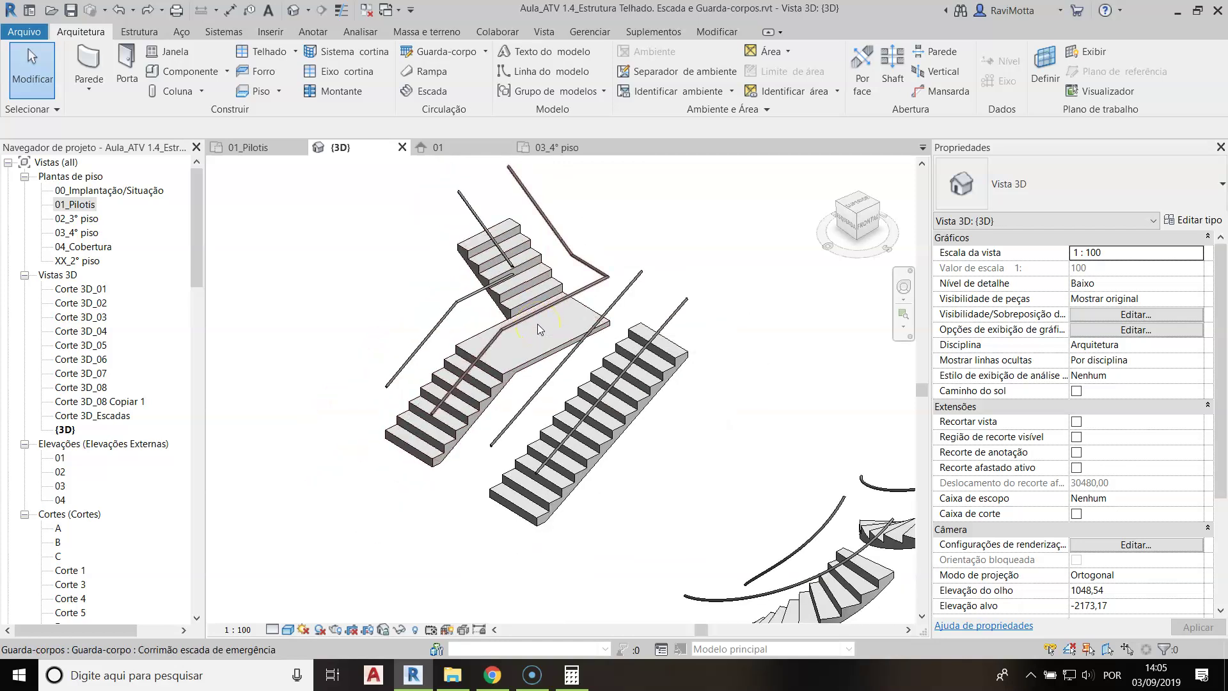
{"action": "scroll", "coordinate": [532, 360], "scroll_direction": "down", "scroll_amount": 2}
{"action": "middle_click_drag", "start_coordinate": [531, 360], "coordinate": [447, 373]}
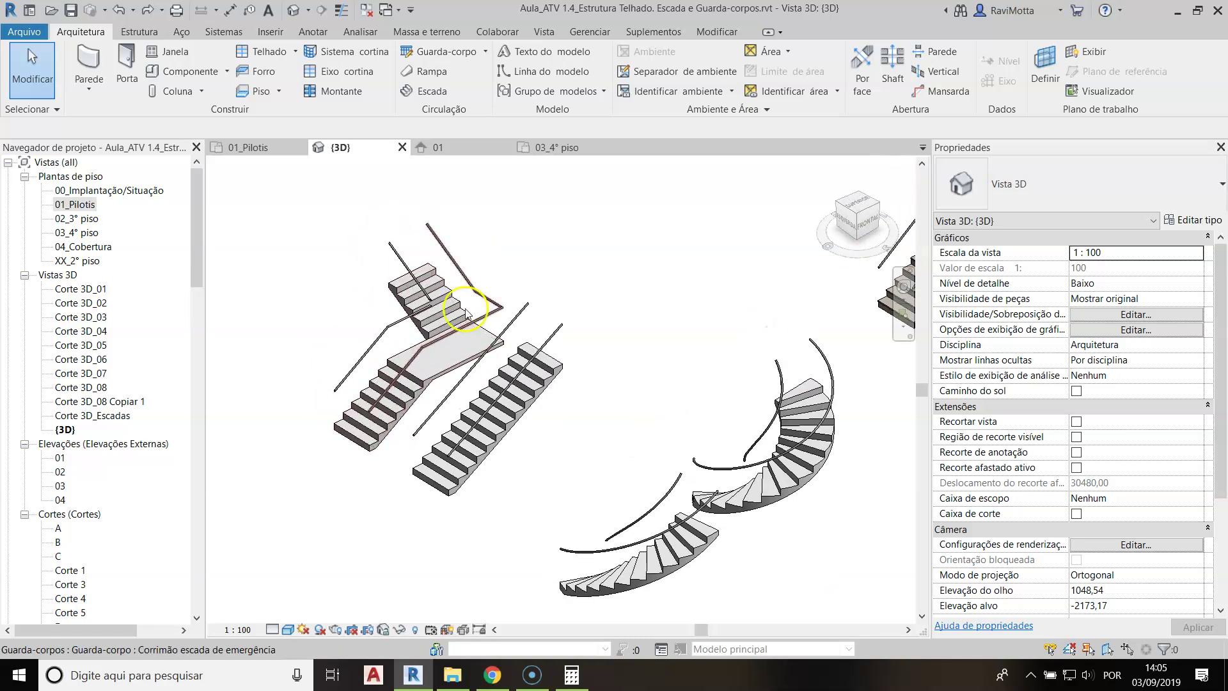
{"action": "middle_click_drag", "start_coordinate": [679, 317], "coordinate": [415, 306], "text": "shift"}
{"action": "middle_click_drag", "start_coordinate": [535, 294], "coordinate": [307, 351]}
{"action": "scroll", "coordinate": [526, 323], "scroll_direction": "up", "scroll_amount": 2}
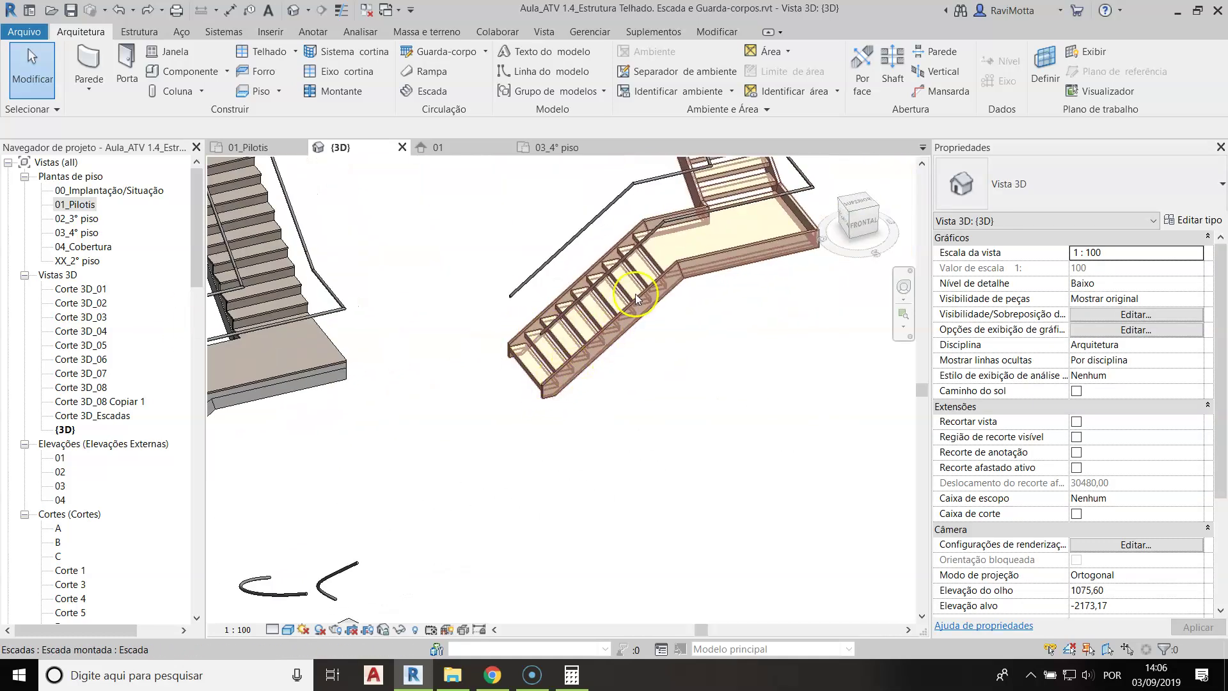
{"action": "scroll", "coordinate": [458, 417], "scroll_direction": "down", "scroll_amount": 3}
{"action": "middle_click_drag", "start_coordinate": [458, 417], "coordinate": [511, 323]}
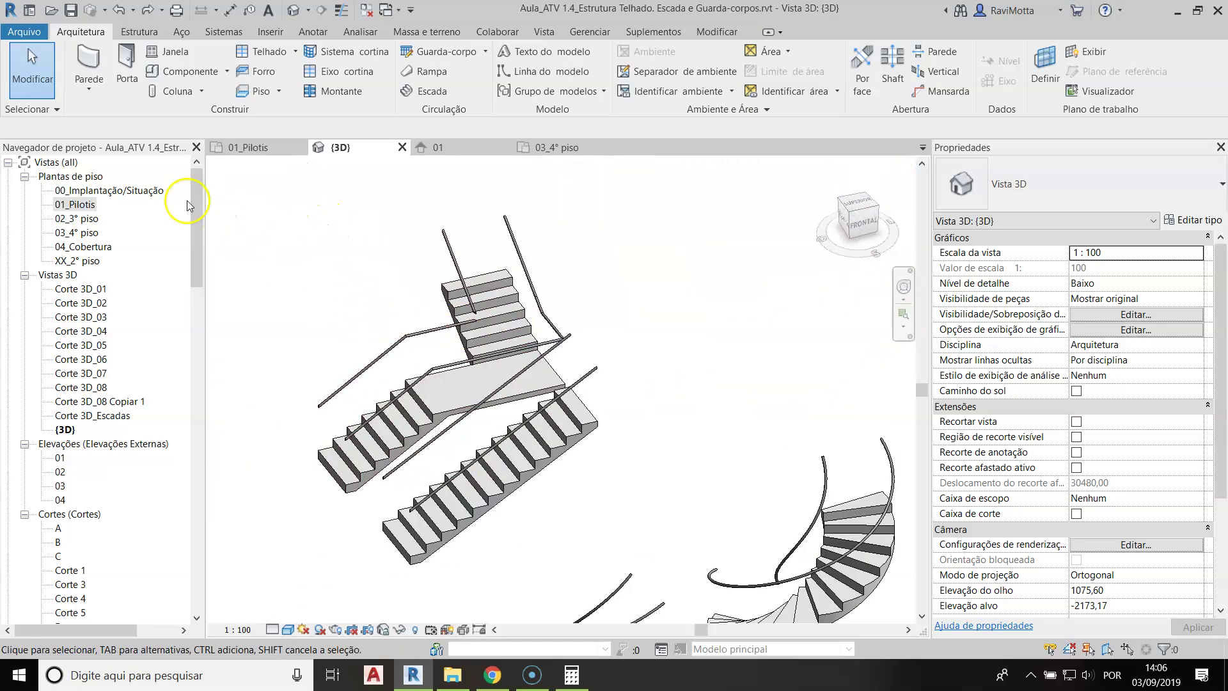
Open the 01_Pilotis floor plan and start editing the L-shaped stair
{"action": "double_click", "coordinate": [76, 206]}
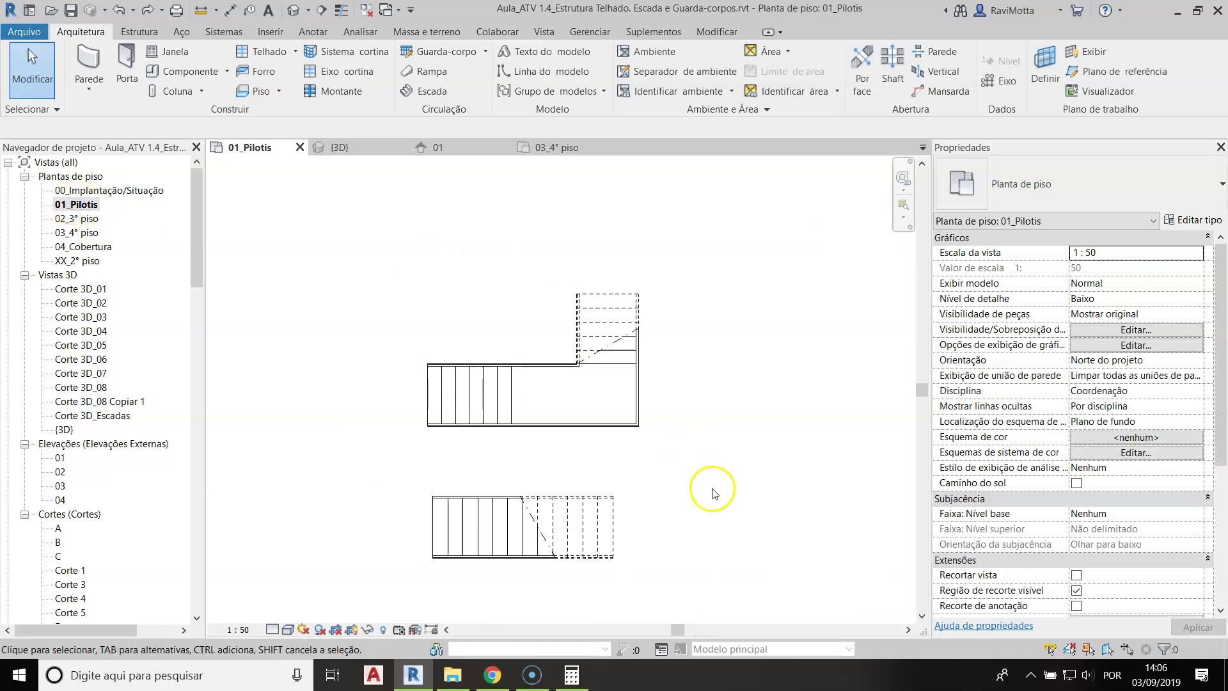
{"action": "scroll", "coordinate": [608, 422], "scroll_direction": "up", "scroll_amount": 3}
{"action": "middle_click_drag", "start_coordinate": [554, 356], "coordinate": [575, 436]}
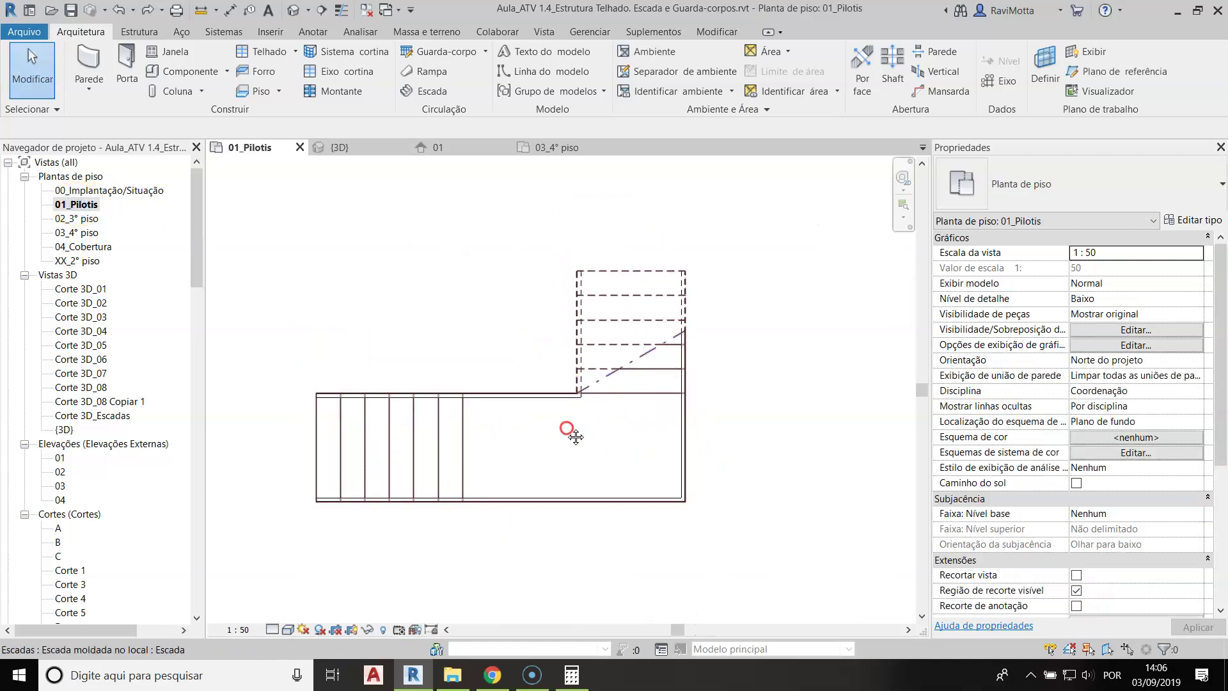
{"action": "left_click", "coordinate": [622, 396]}
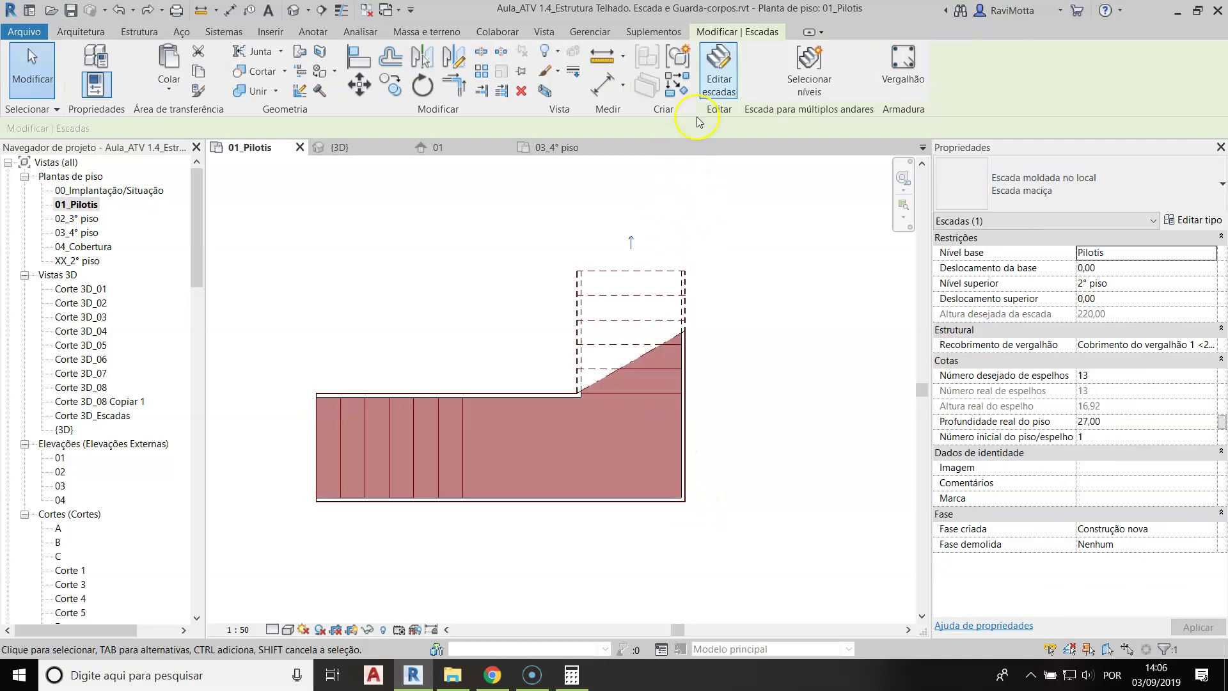
{"action": "left_click", "coordinate": [721, 63]}
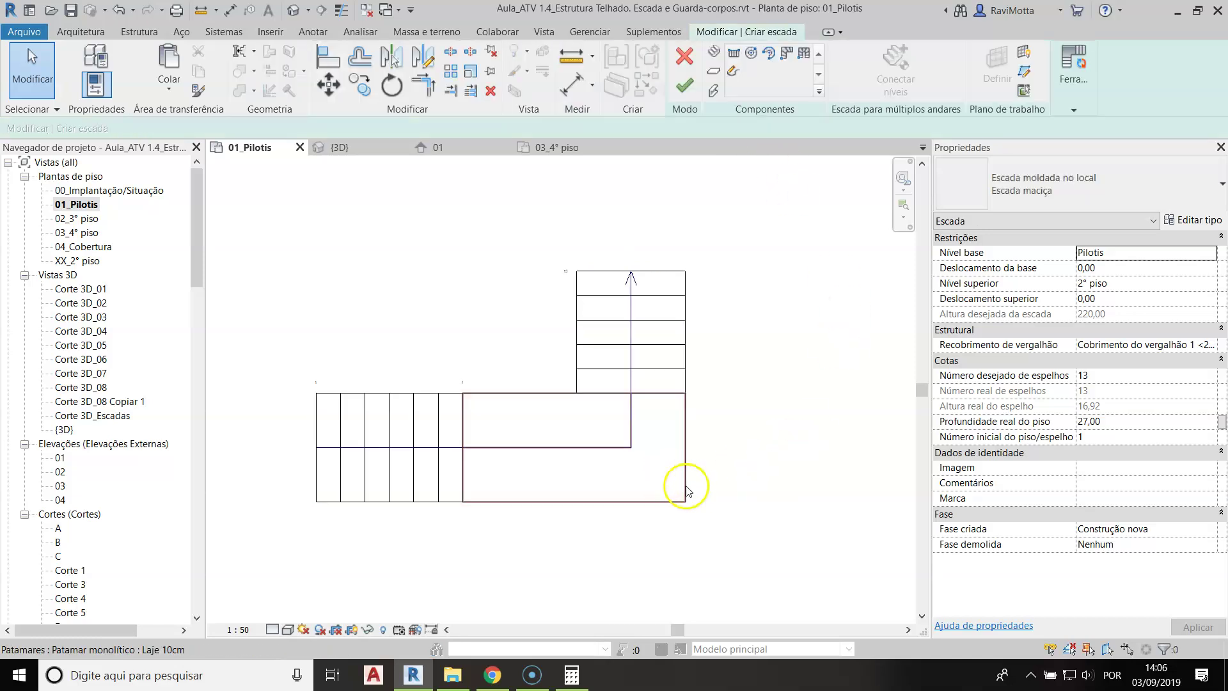
Move the L-shaped stair's upper run horizontally toward the lower run, leaving 76,15 between them
{"action": "left_click", "coordinate": [594, 323]}
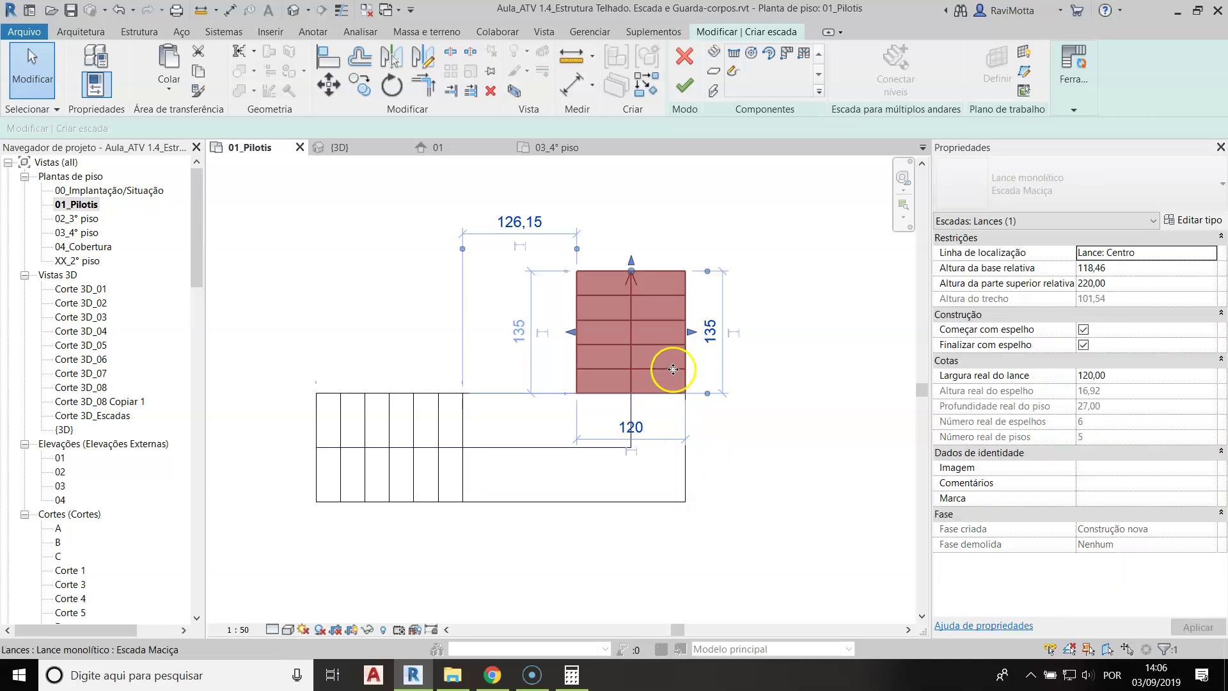
{"action": "key", "text": "m"}
{"action": "key", "text": "v"}
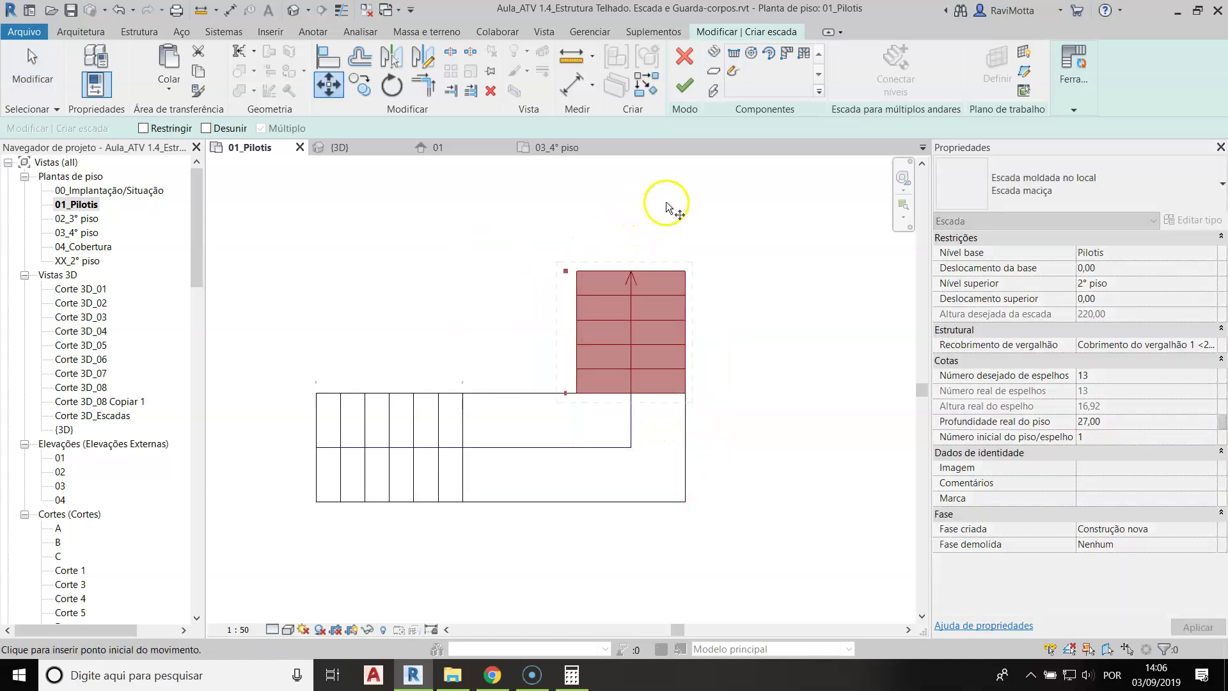
{"action": "left_click", "coordinate": [665, 202]}
{"action": "left_click", "coordinate": [621, 203]}
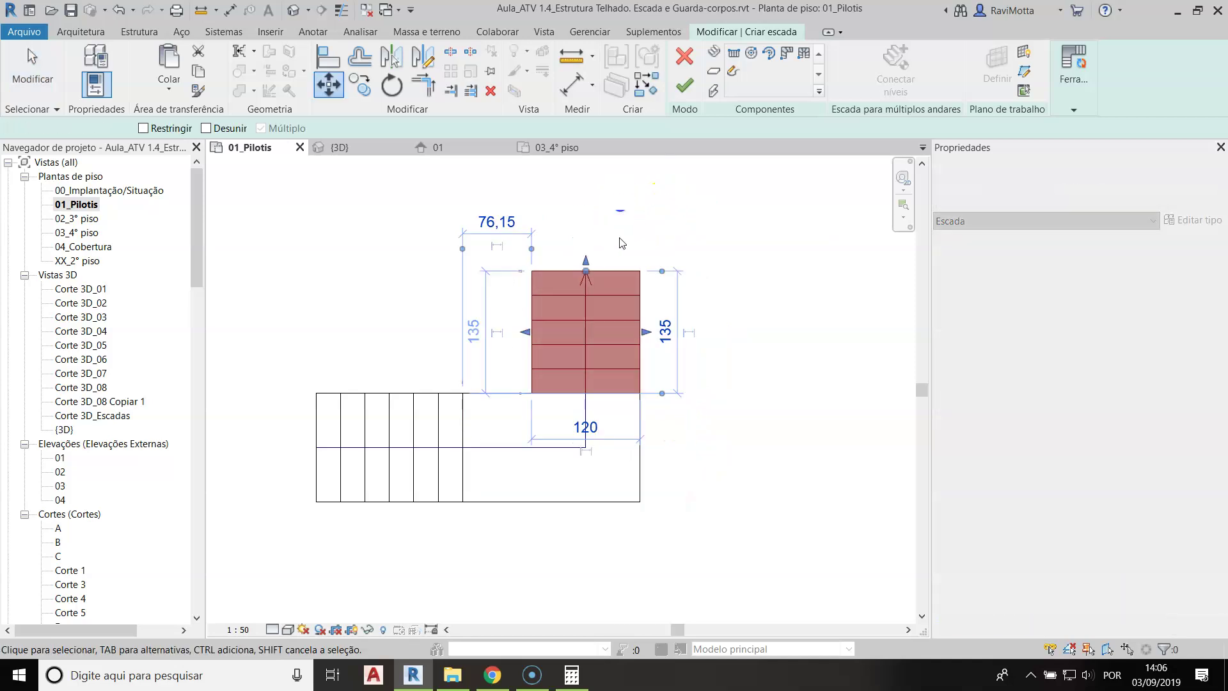
{"action": "left_click", "coordinate": [607, 312]}
{"action": "key", "text": "Escape"}
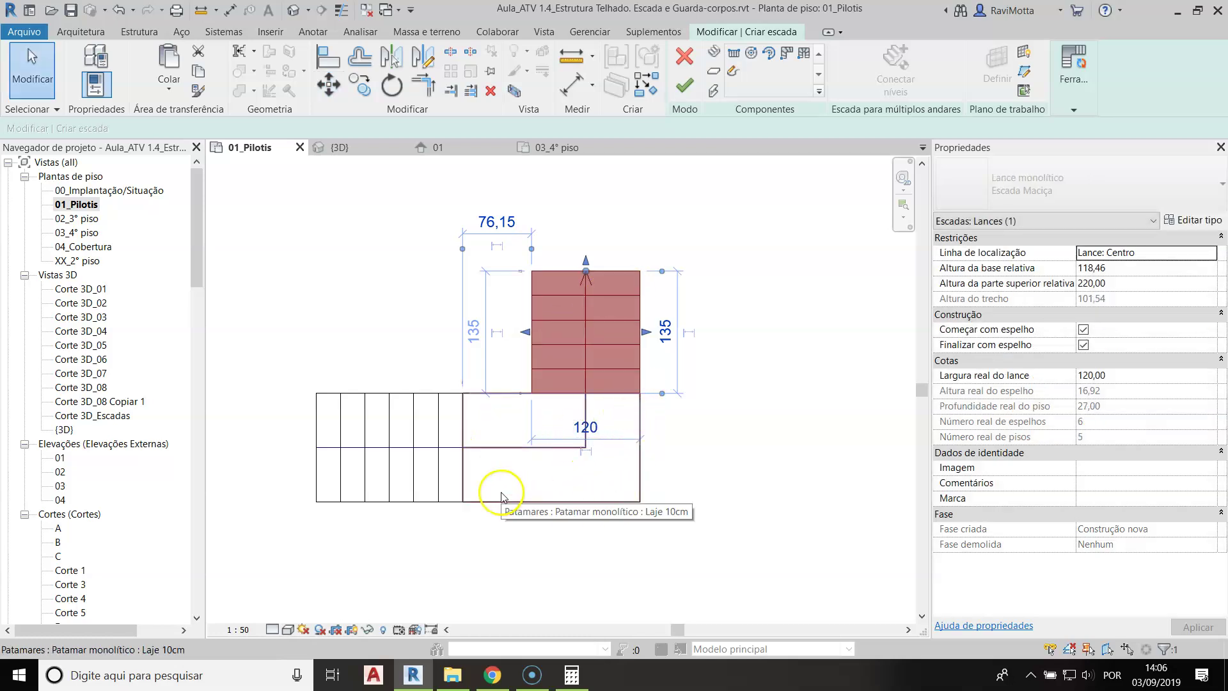
Stretch the upper run's width to about 165, narrow it to about 142, and set it to 120
{"action": "left_click_drag", "start_coordinate": [646, 332], "coordinate": [675, 341]}
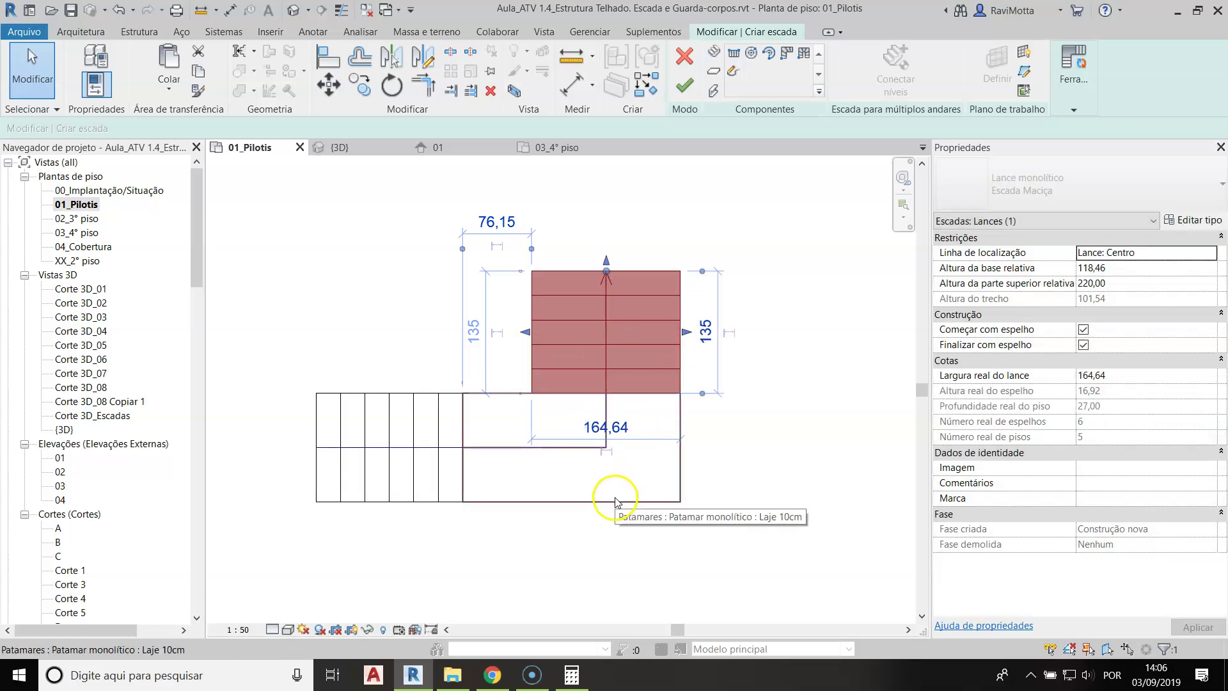
{"action": "left_click_drag", "start_coordinate": [689, 334], "coordinate": [661, 335]}
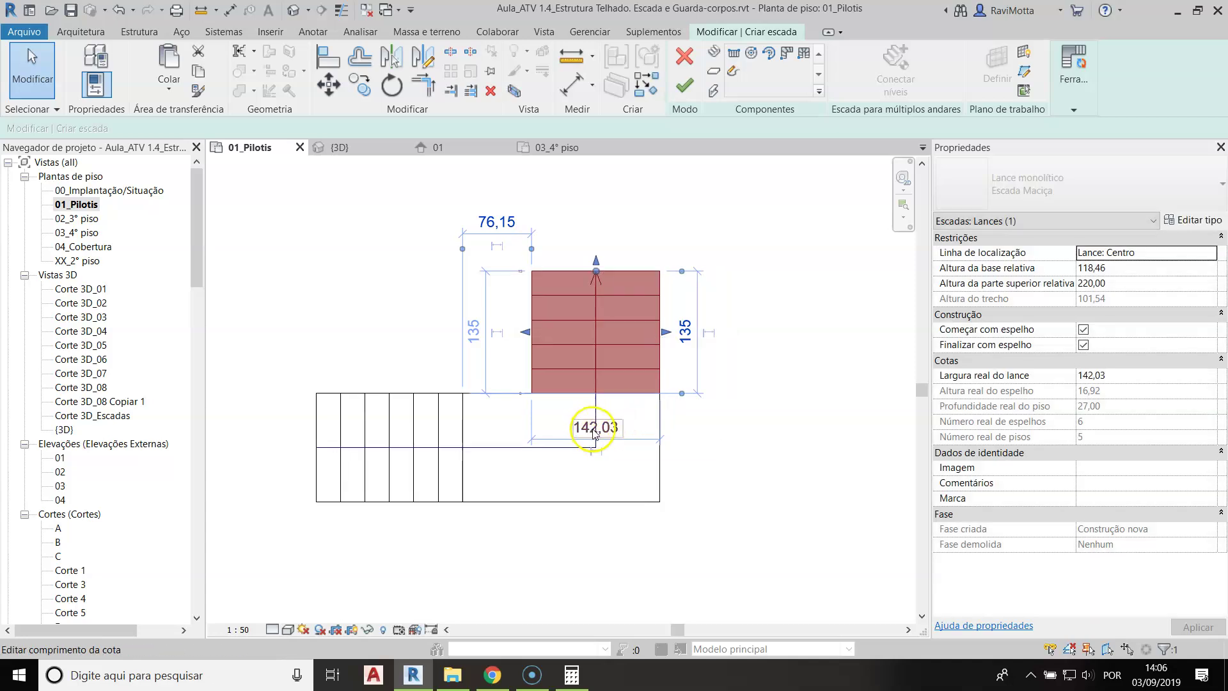
{"action": "scroll", "coordinate": [594, 434], "scroll_direction": "up", "scroll_amount": 2}
{"action": "left_click", "coordinate": [590, 439]}
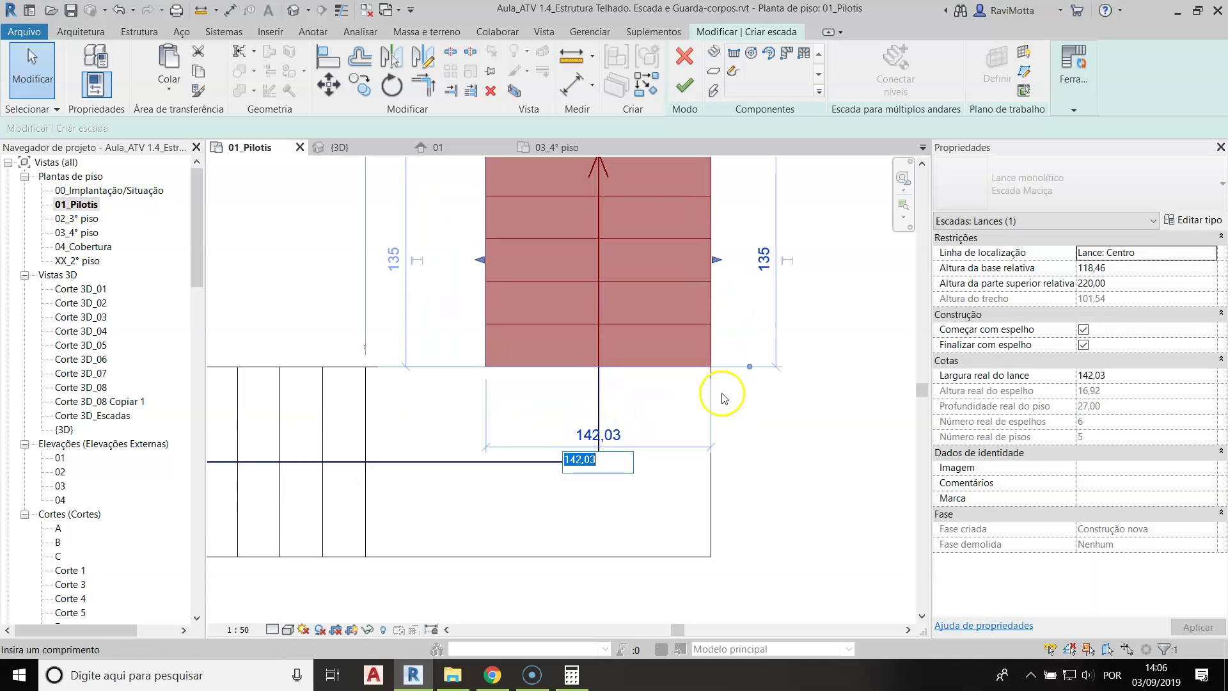
{"action": "key", "text": "Return"}
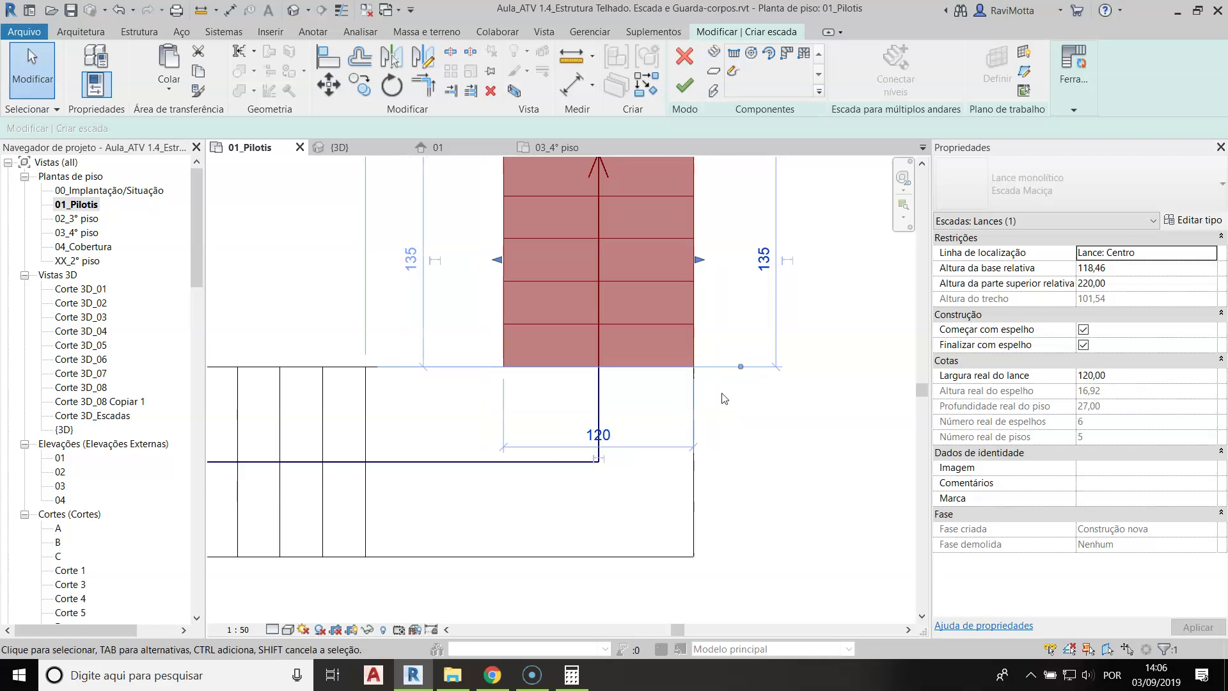
{"action": "scroll", "coordinate": [633, 473], "scroll_direction": "down", "scroll_amount": 3}
{"action": "scroll", "coordinate": [581, 398], "scroll_direction": "up", "scroll_amount": 2}
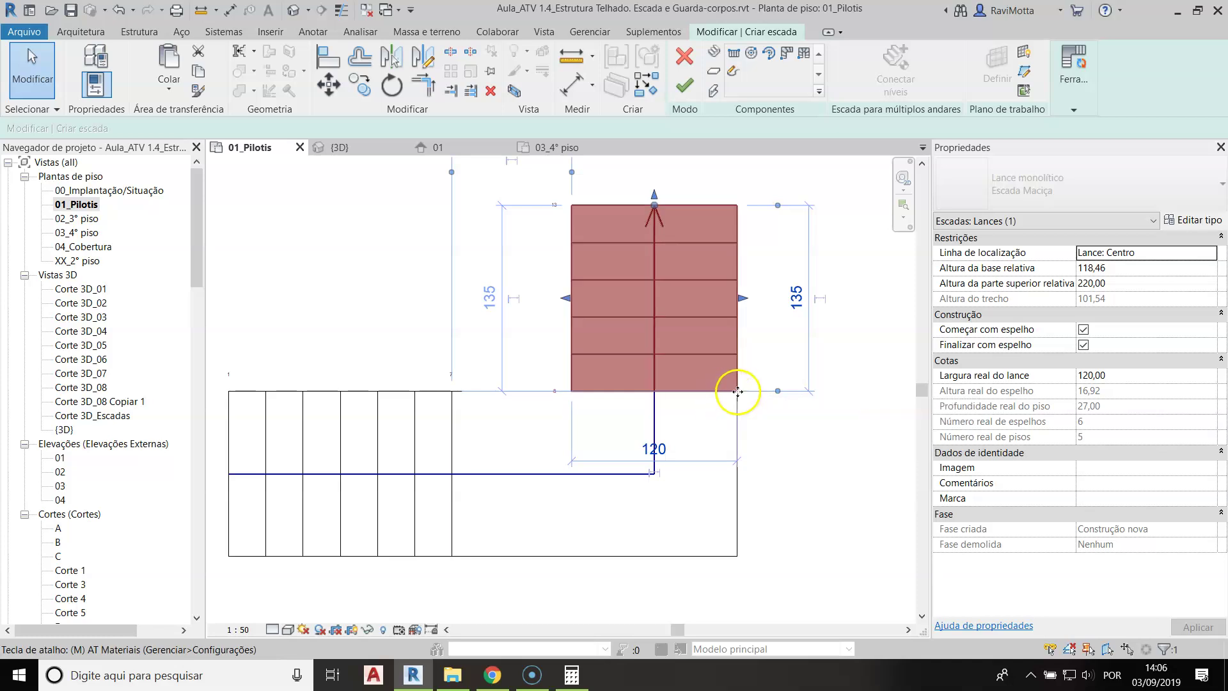
Move the upper run 67,5 away from the lower run's edge so the landing extends in an L shape
{"action": "left_click", "coordinate": [329, 85]}
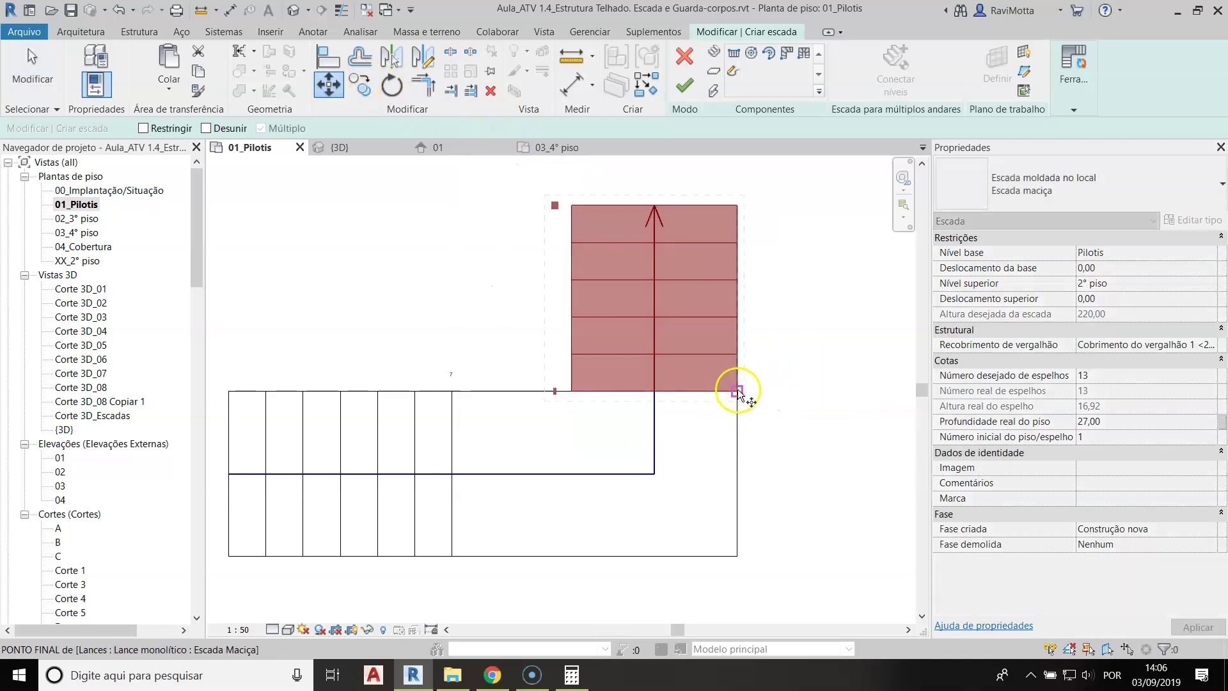
{"action": "left_click", "coordinate": [733, 296]}
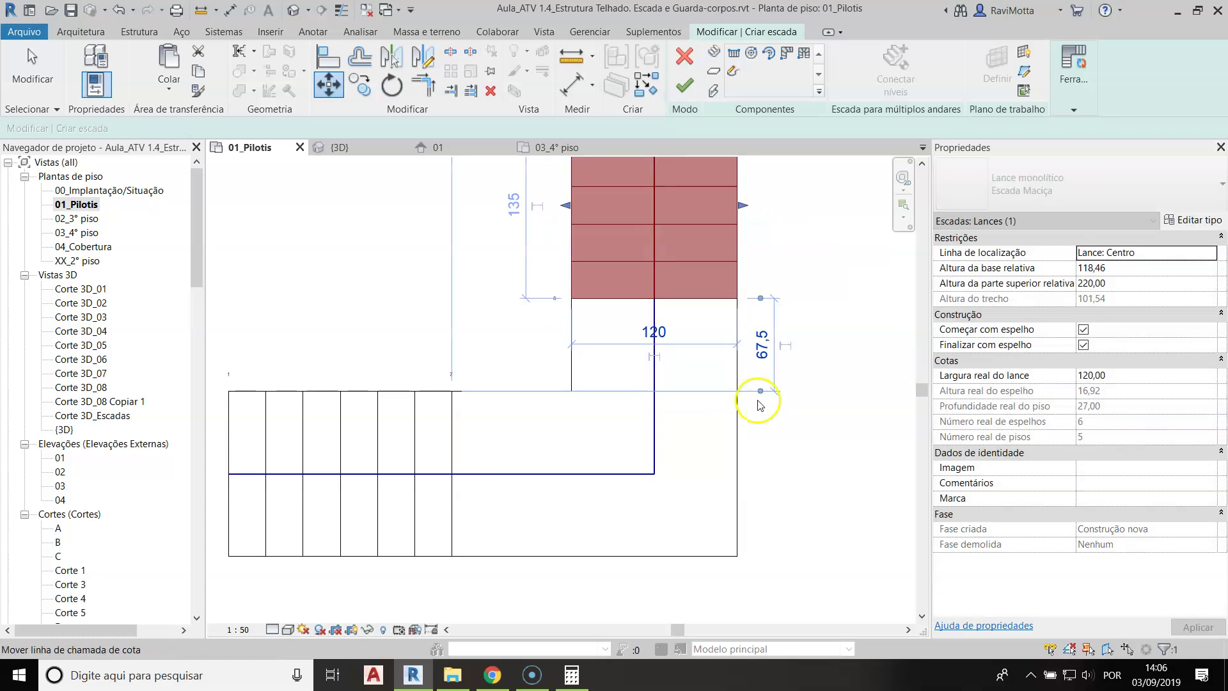
{"action": "scroll", "coordinate": [739, 411], "scroll_direction": "down", "scroll_amount": 1}
{"action": "left_click", "coordinate": [592, 463]}
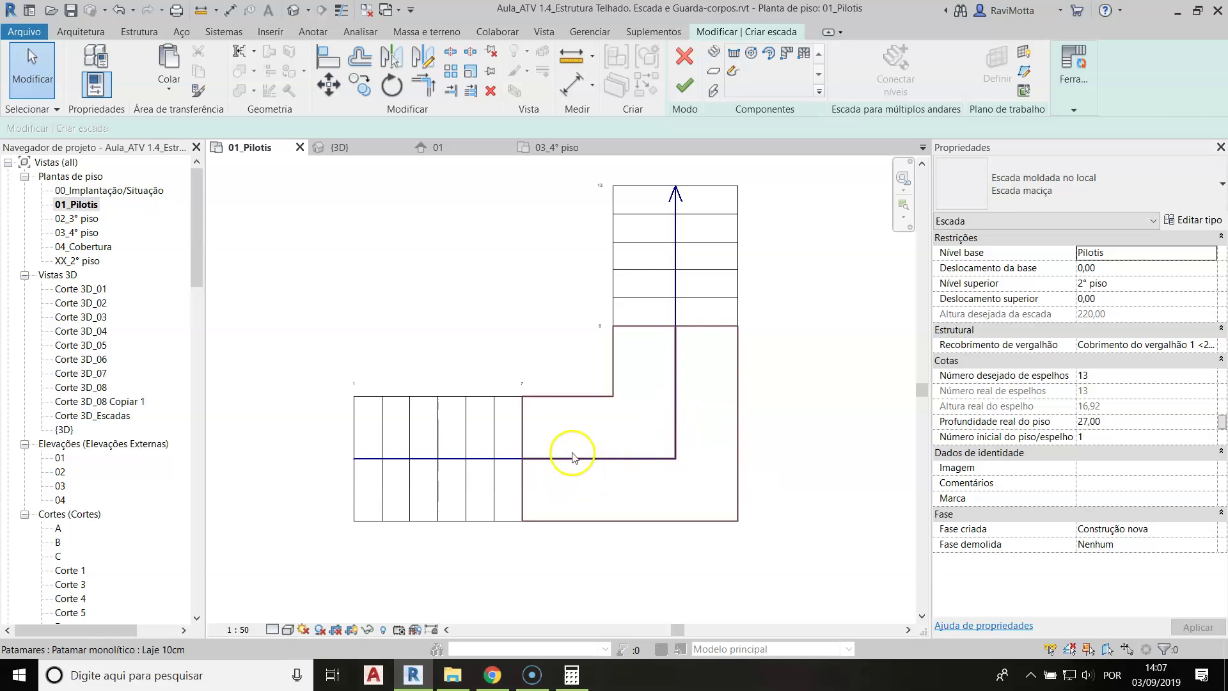
{"action": "scroll", "coordinate": [659, 327], "scroll_direction": "down", "scroll_amount": 2}
{"action": "middle_click_drag", "start_coordinate": [660, 327], "coordinate": [707, 394]}
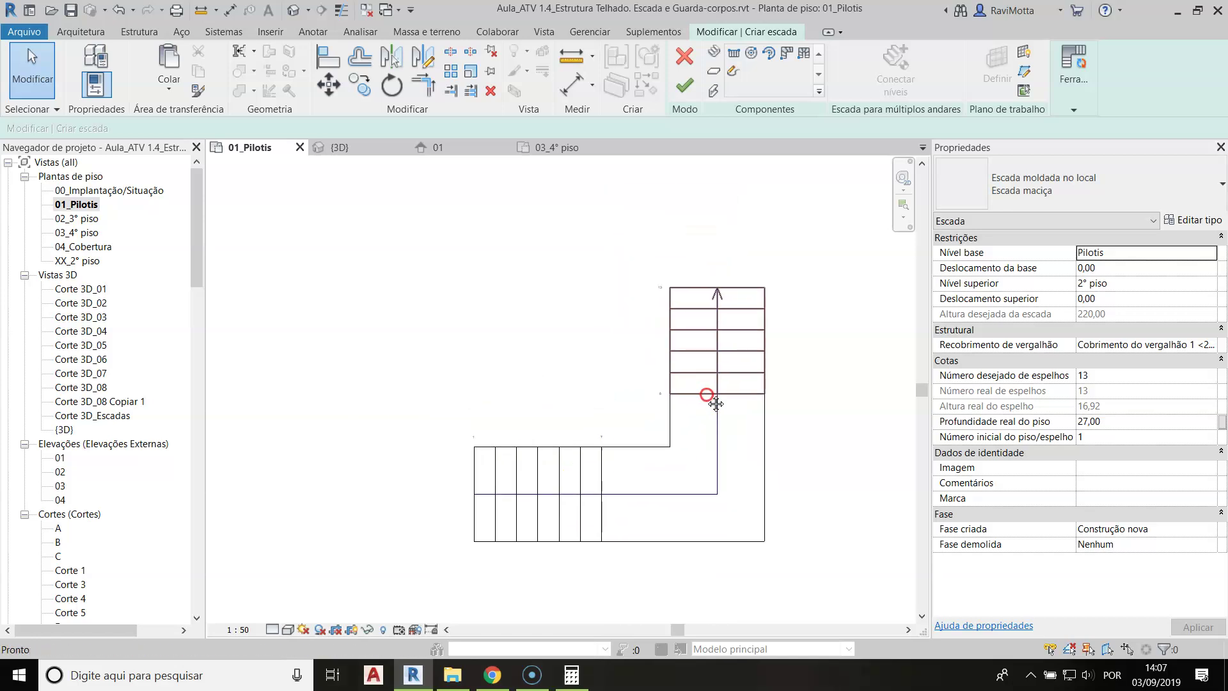
Check the lower and upper runs in turn and shorten the upper run by one tread to a length of 108
{"action": "left_click", "coordinate": [534, 483]}
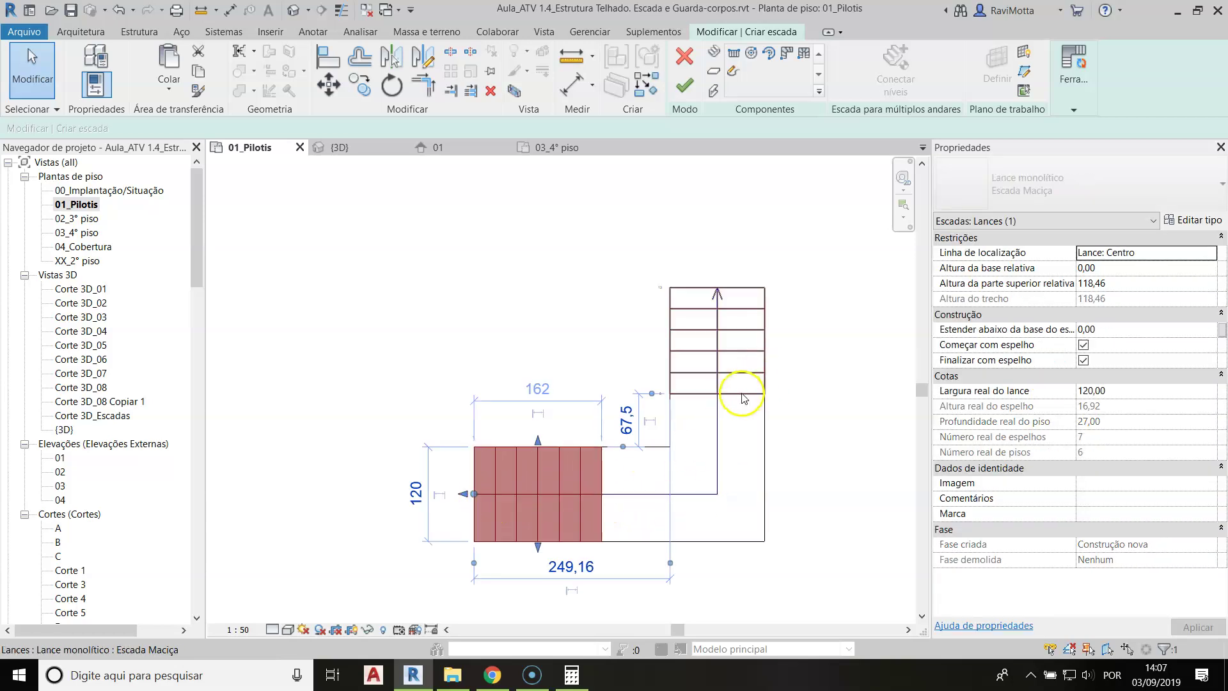
{"action": "key", "text": "Escape"}
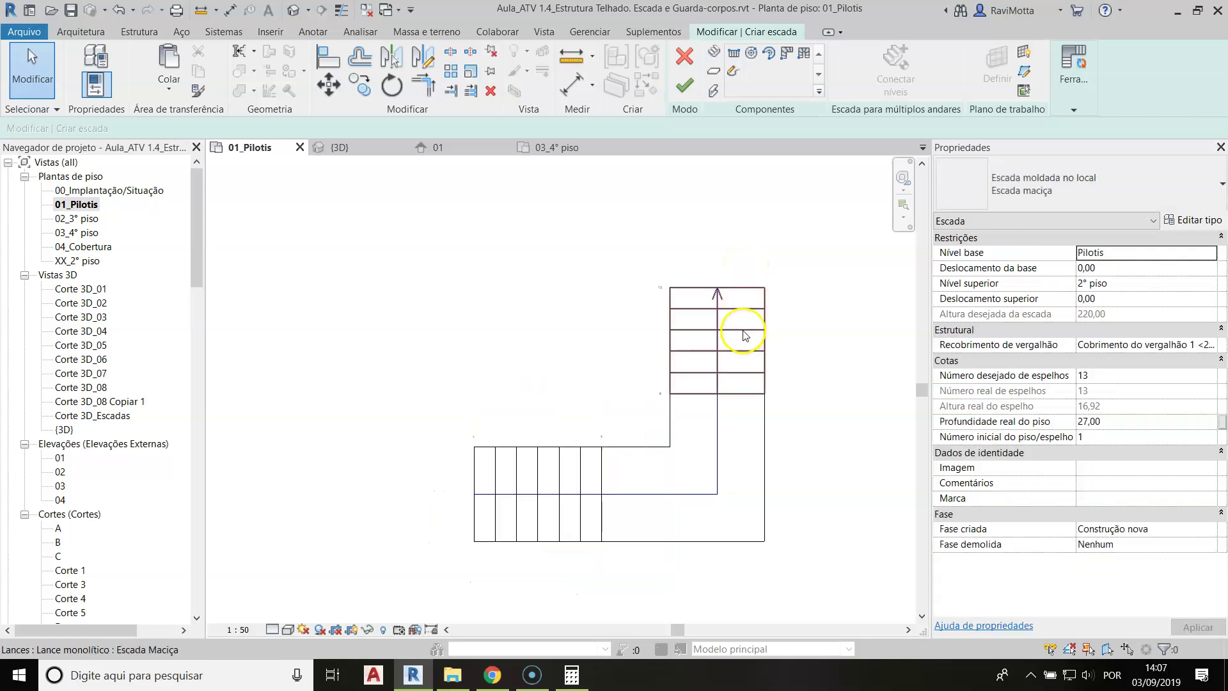
{"action": "left_click", "coordinate": [733, 338]}
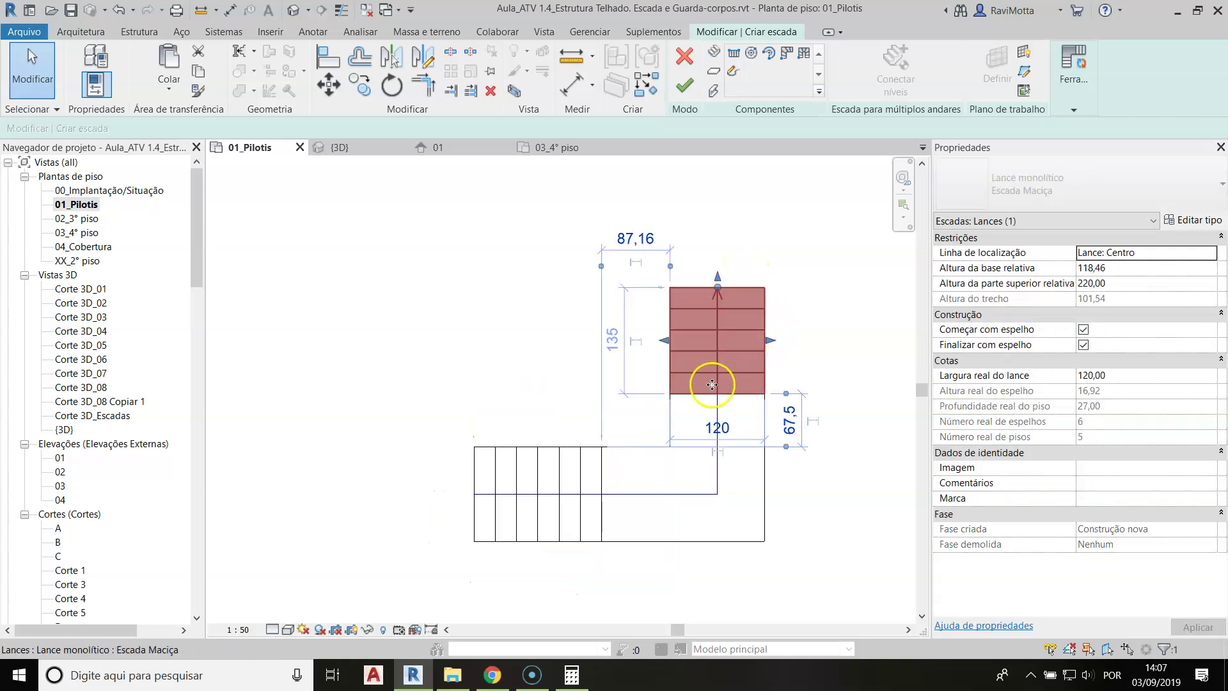
{"action": "left_click", "coordinate": [563, 484]}
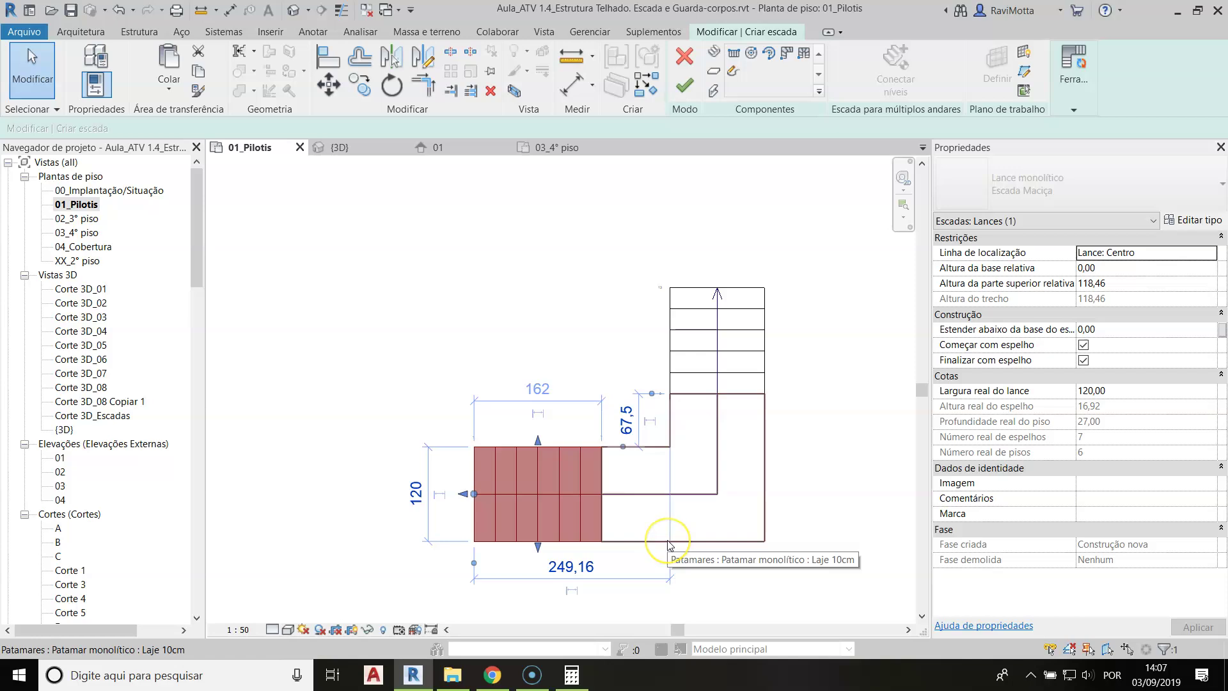
{"action": "left_click", "coordinate": [718, 351]}
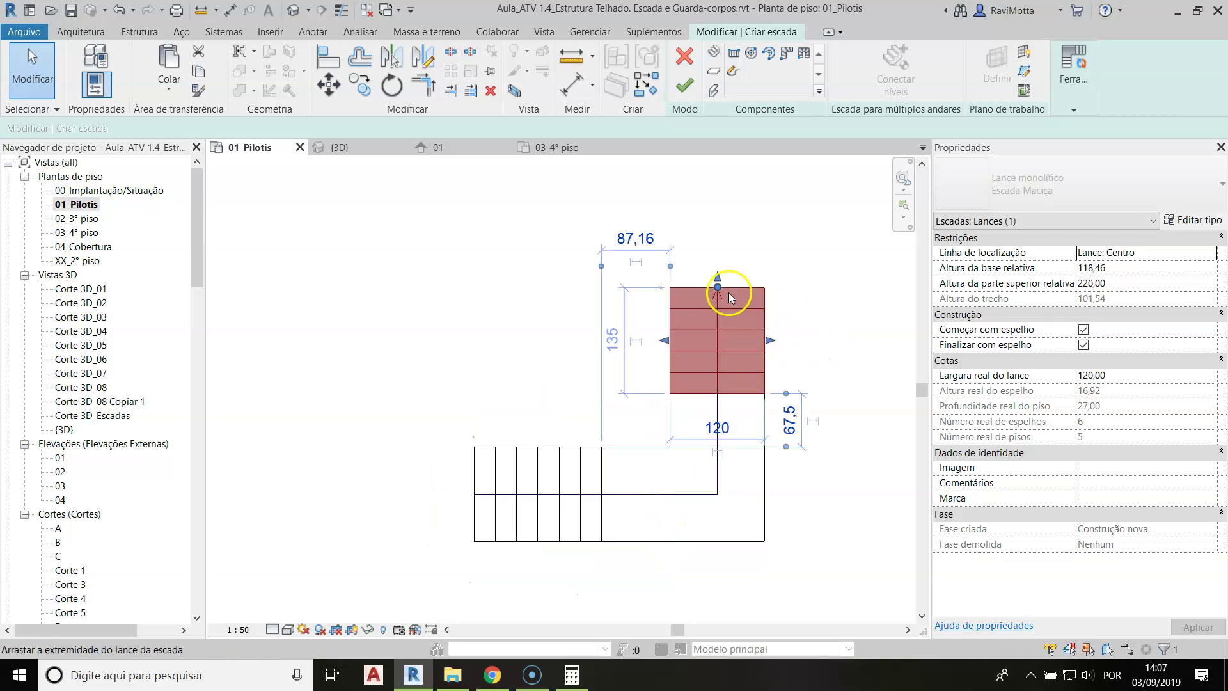
{"action": "left_click_drag", "start_coordinate": [719, 290], "coordinate": [718, 308]}
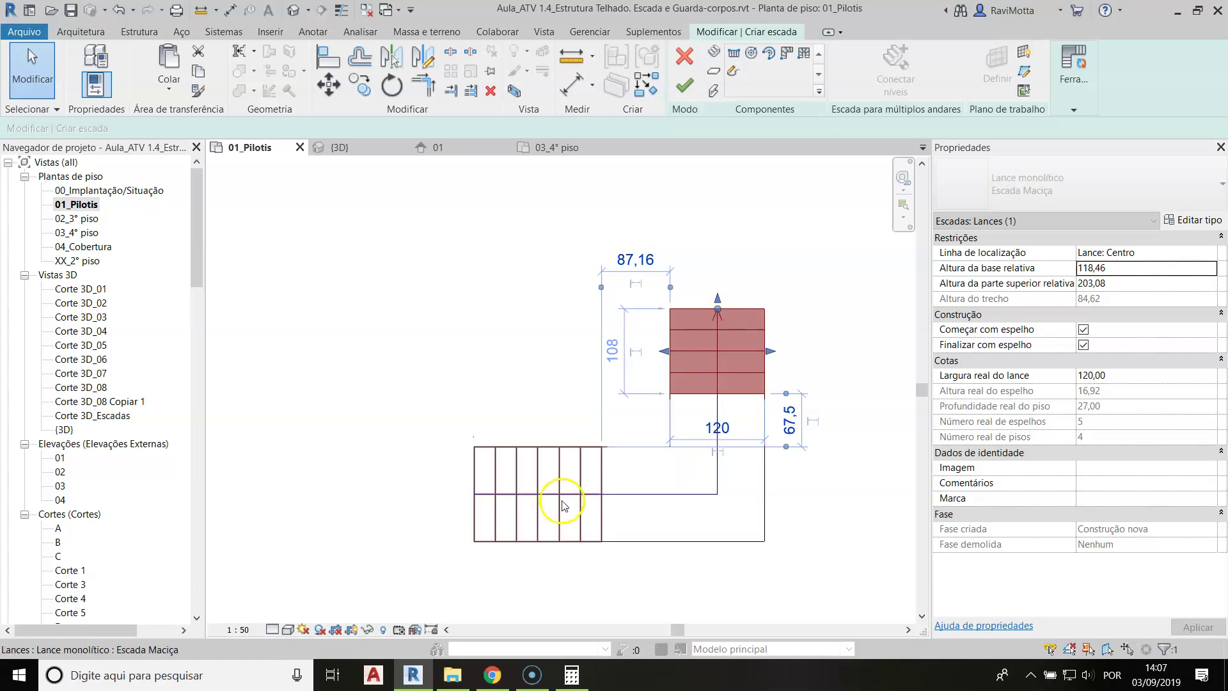
Delete the upper run with its landing and shorten the remaining run to a length of 135
{"action": "left_click", "coordinate": [583, 498]}
{"action": "left_click_drag", "start_coordinate": [793, 354], "coordinate": [742, 403]}
{"action": "key", "text": "Delete"}
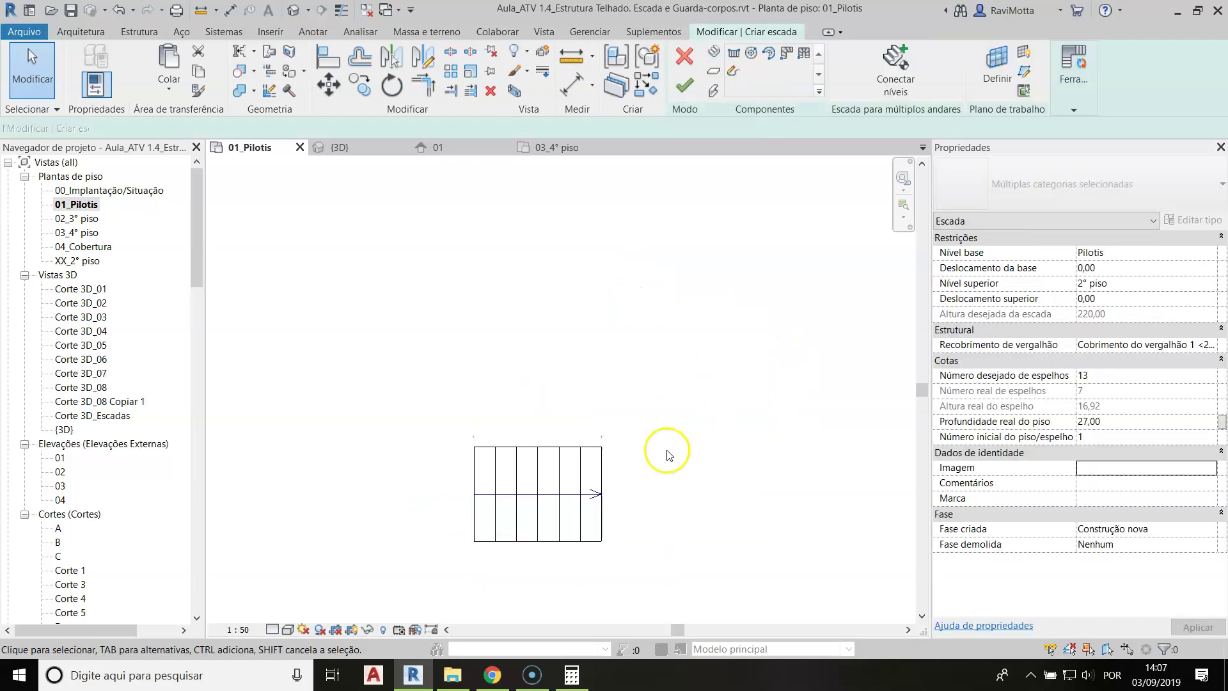
{"action": "left_click", "coordinate": [597, 484]}
{"action": "left_click_drag", "start_coordinate": [610, 498], "coordinate": [579, 494]}
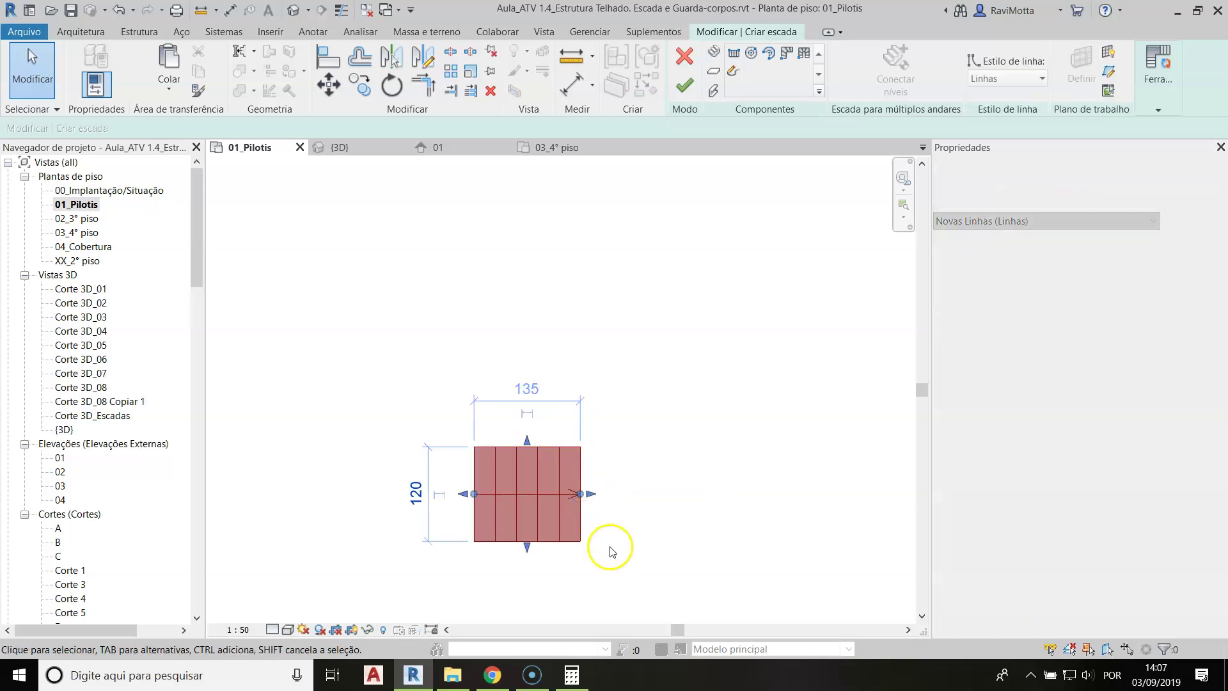
Draw a straight parallel run 162 long with seven risers, starting 130 above the existing run, to form a U-shaped stair
{"action": "left_click", "coordinate": [732, 54]}
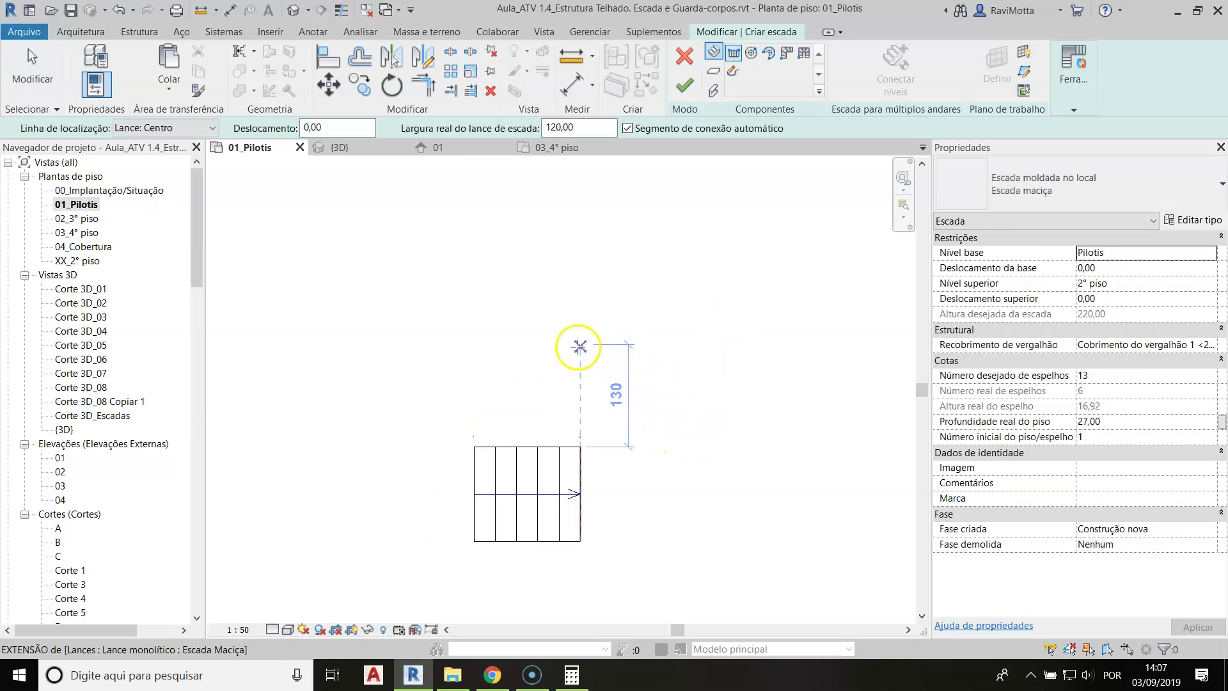
{"action": "left_click", "coordinate": [579, 346]}
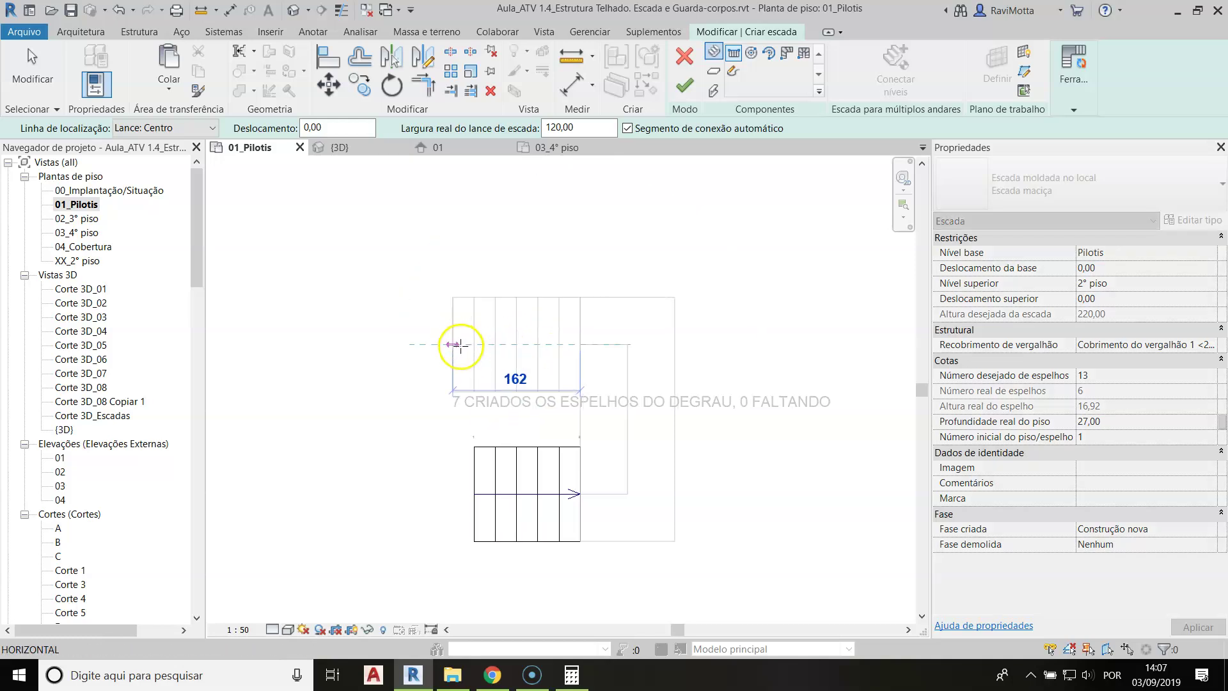
{"action": "left_click", "coordinate": [452, 344]}
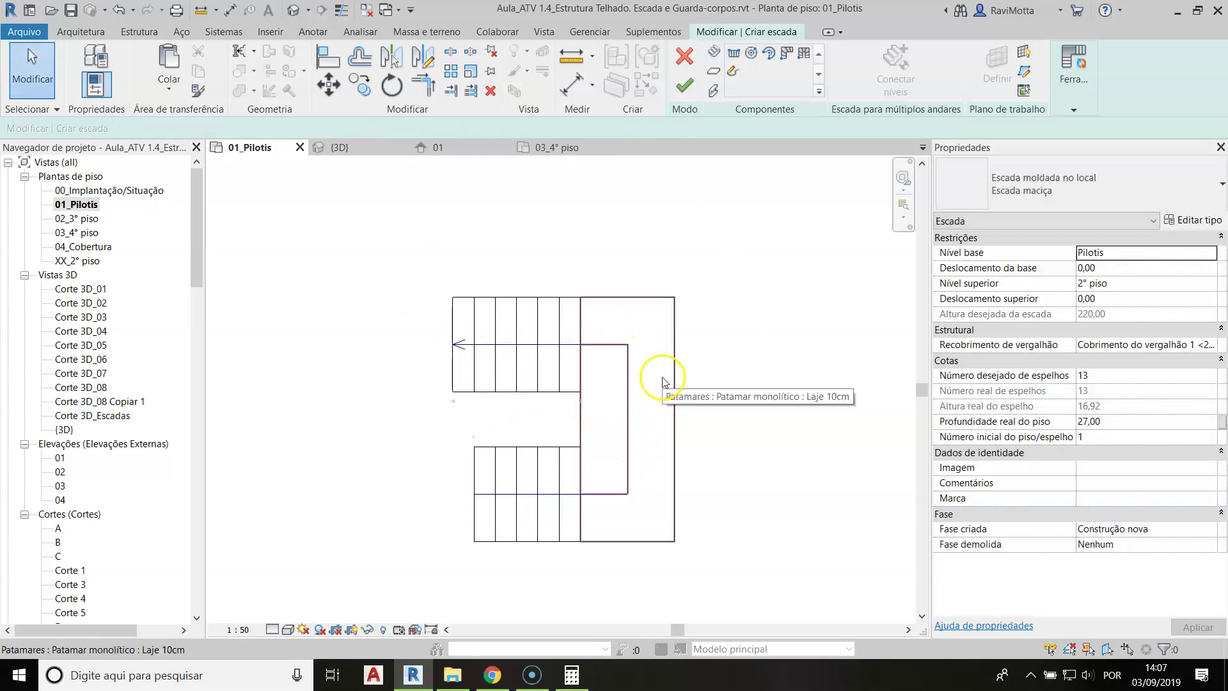
Move the new run horizontally by 41 away from the landing and shorten it to a length of 135
{"action": "left_click", "coordinate": [544, 374]}
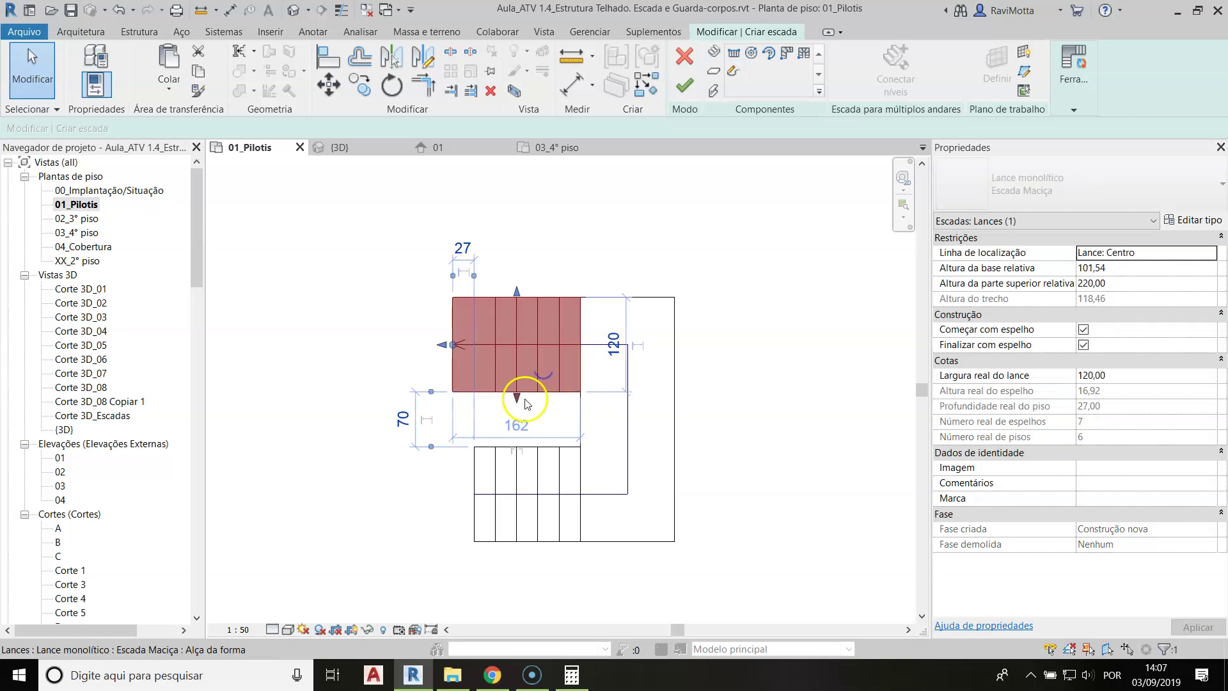
{"action": "left_click", "coordinate": [546, 389]}
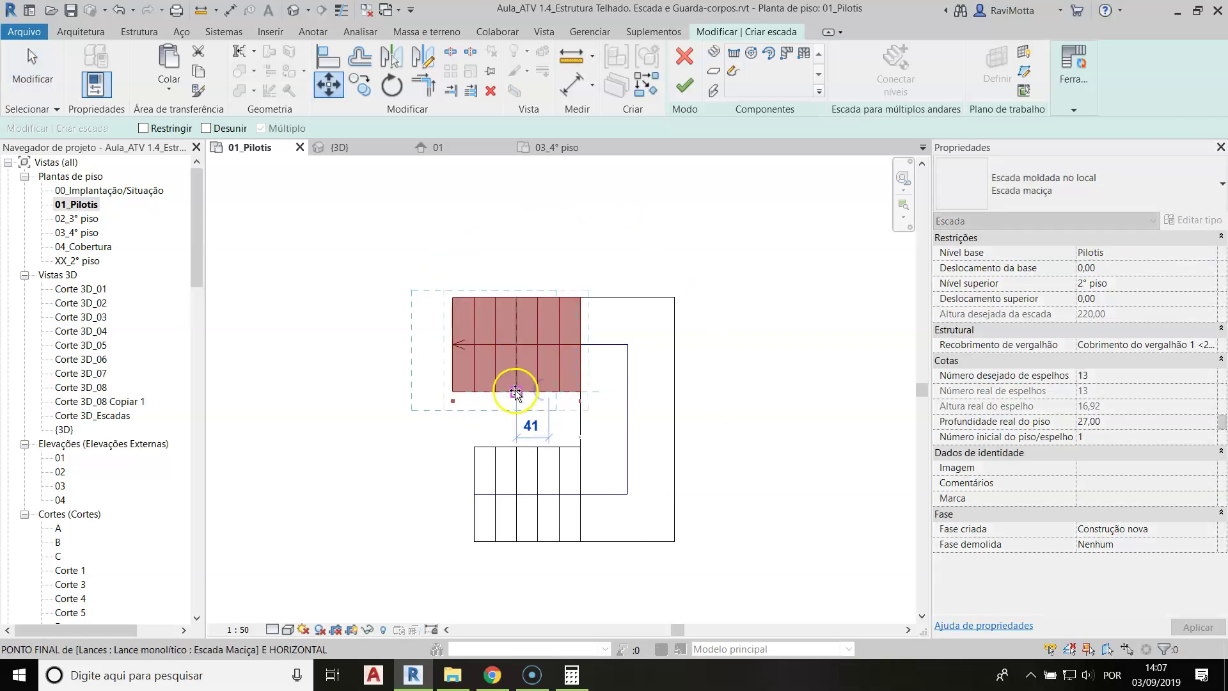
{"action": "left_click", "coordinate": [514, 389]}
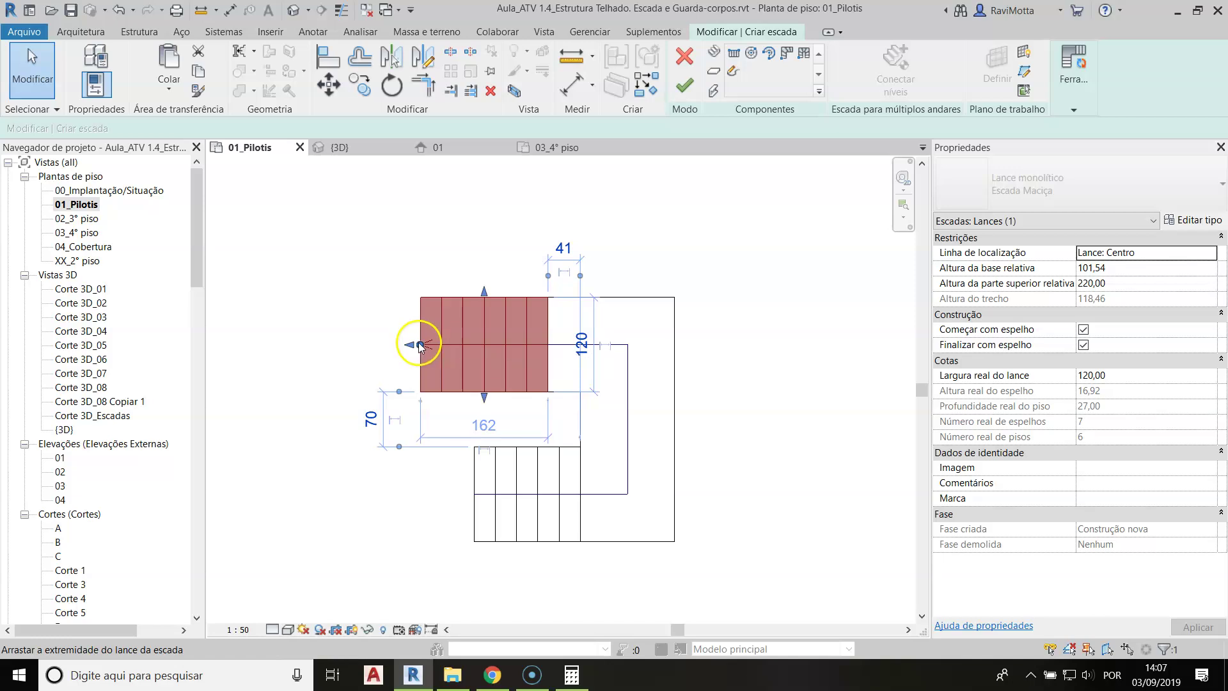
{"action": "left_click_drag", "start_coordinate": [420, 344], "coordinate": [441, 344]}
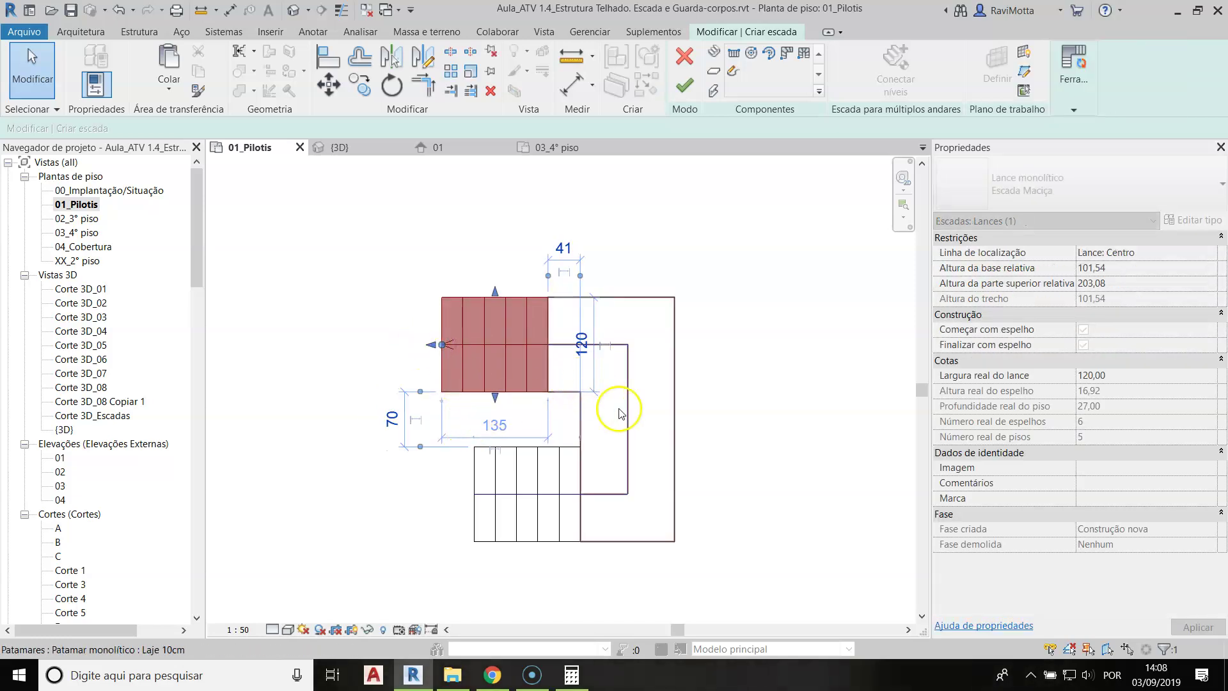
Examine the riser numbering at the start and end of both runs of the U-shaped stair
{"action": "left_click", "coordinate": [488, 438]}
{"action": "scroll", "coordinate": [488, 438], "scroll_direction": "up", "scroll_amount": 2}
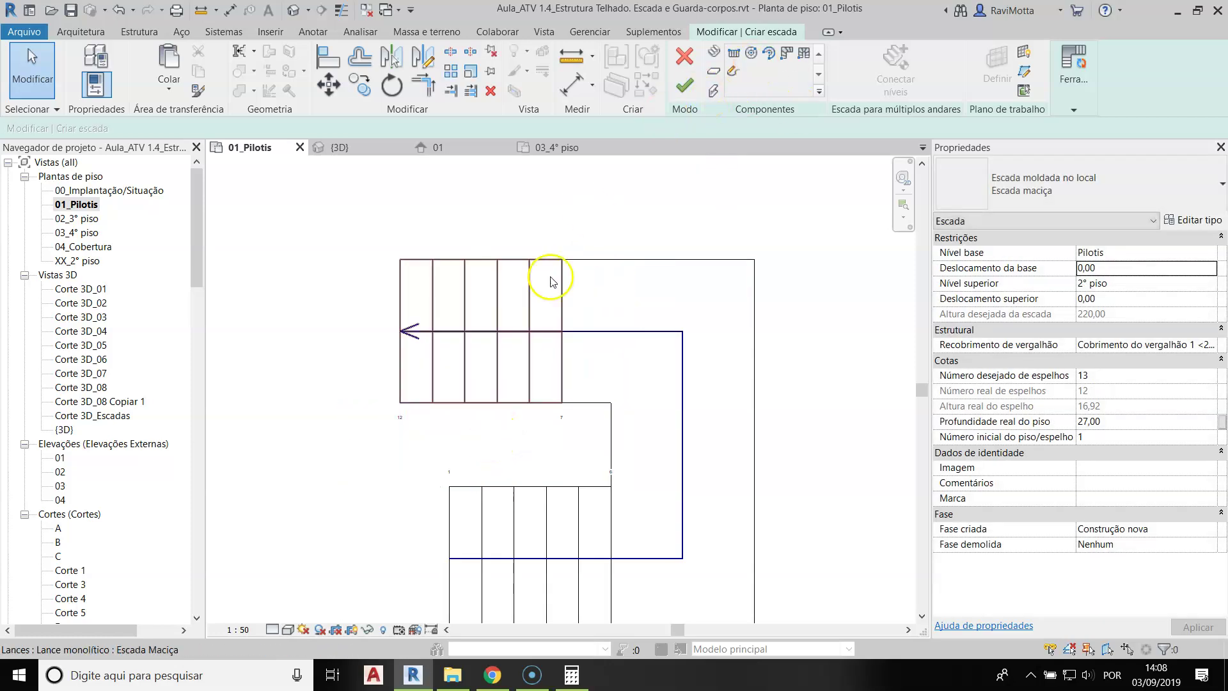
{"action": "scroll", "coordinate": [386, 416], "scroll_direction": "up", "scroll_amount": 4}
{"action": "scroll", "coordinate": [369, 403], "scroll_direction": "down", "scroll_amount": 1}
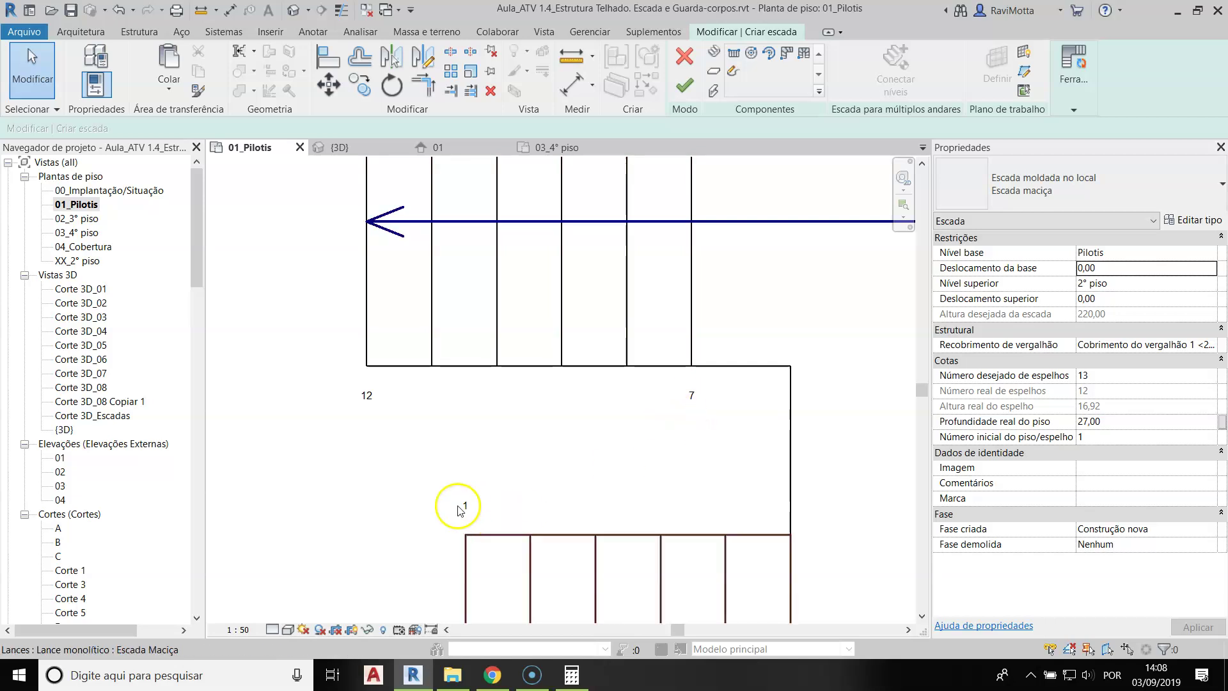
{"action": "scroll", "coordinate": [455, 507], "scroll_direction": "down", "scroll_amount": 3}
{"action": "middle_click_drag", "start_coordinate": [455, 507], "coordinate": [485, 415]}
{"action": "scroll", "coordinate": [668, 390], "scroll_direction": "up", "scroll_amount": 4}
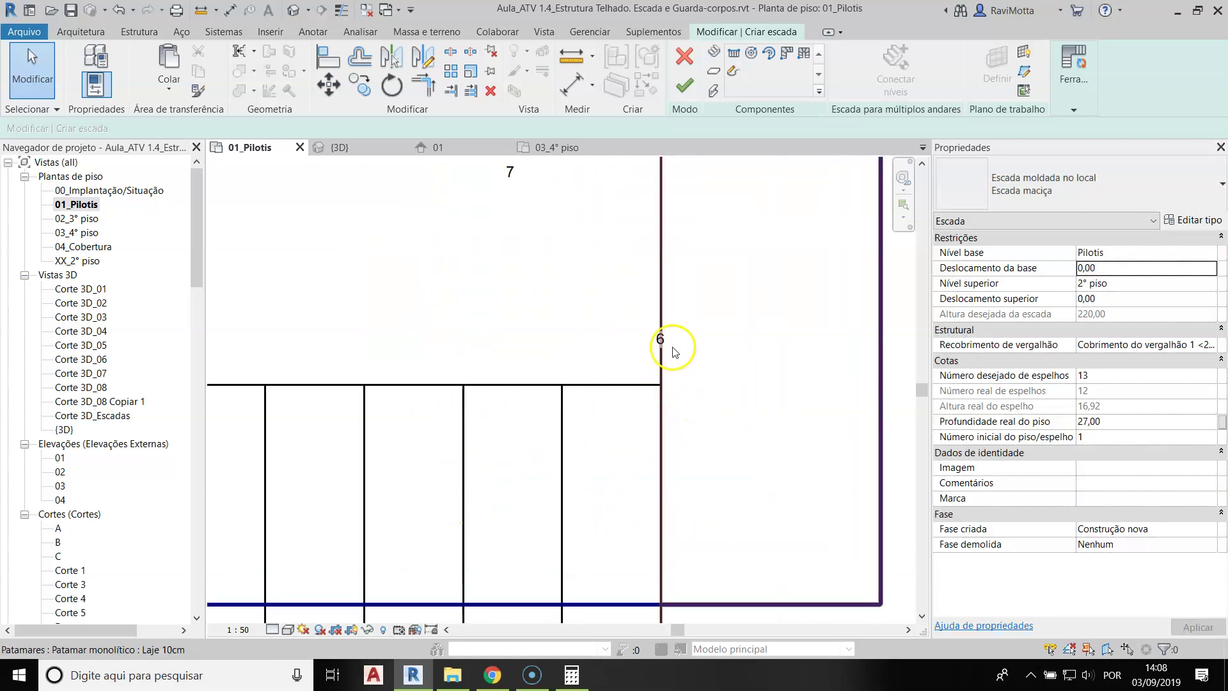
Finish the edit of the U-shaped stair with its two parallel runs and connecting landing
{"action": "scroll", "coordinate": [662, 345], "scroll_direction": "down", "scroll_amount": 4}
{"action": "scroll", "coordinate": [472, 364], "scroll_direction": "down", "scroll_amount": 1}
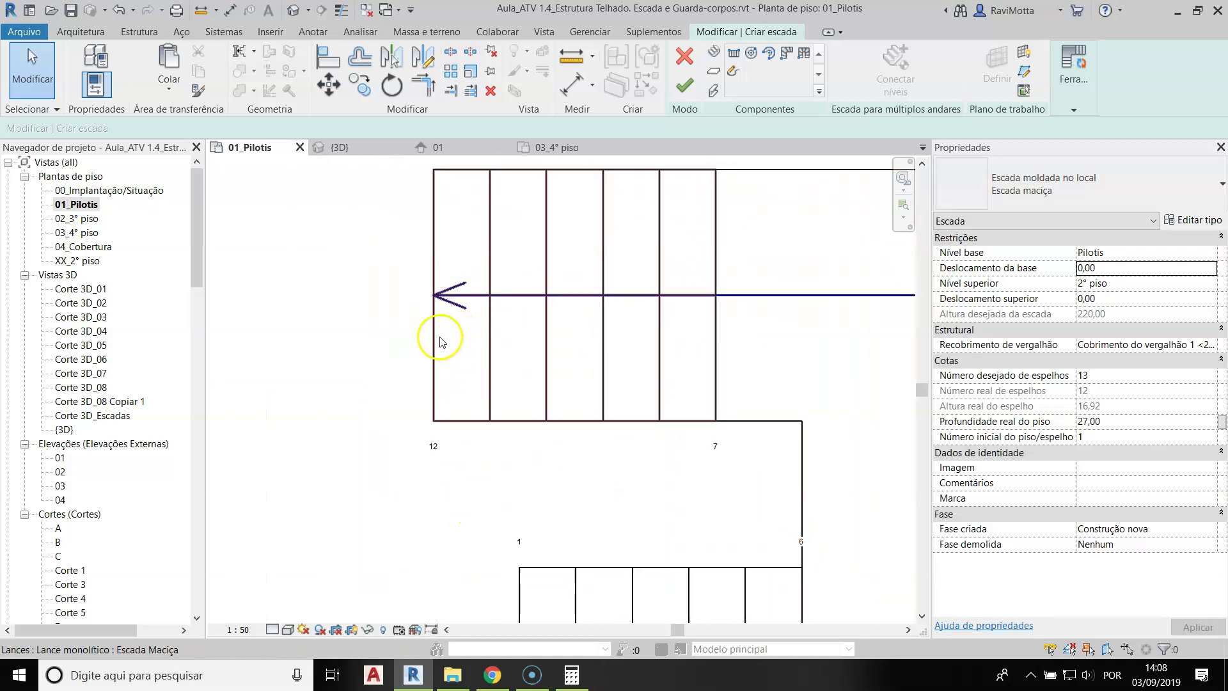
{"action": "scroll", "coordinate": [439, 341], "scroll_direction": "down", "scroll_amount": 5}
{"action": "middle_click_drag", "start_coordinate": [442, 321], "coordinate": [442, 321]}
{"action": "left_click", "coordinate": [684, 85]}
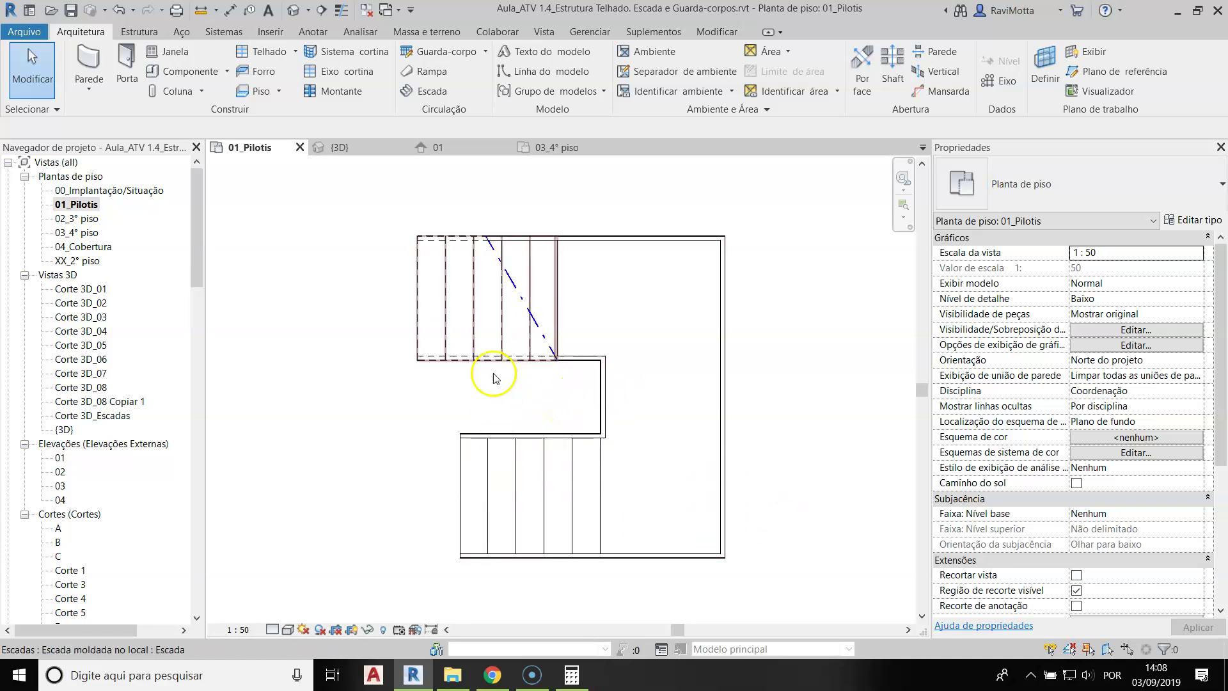
Open the default 3D view and examine the U-shaped stair's runs, landing and railings from several angles
{"action": "left_click", "coordinate": [294, 12]}
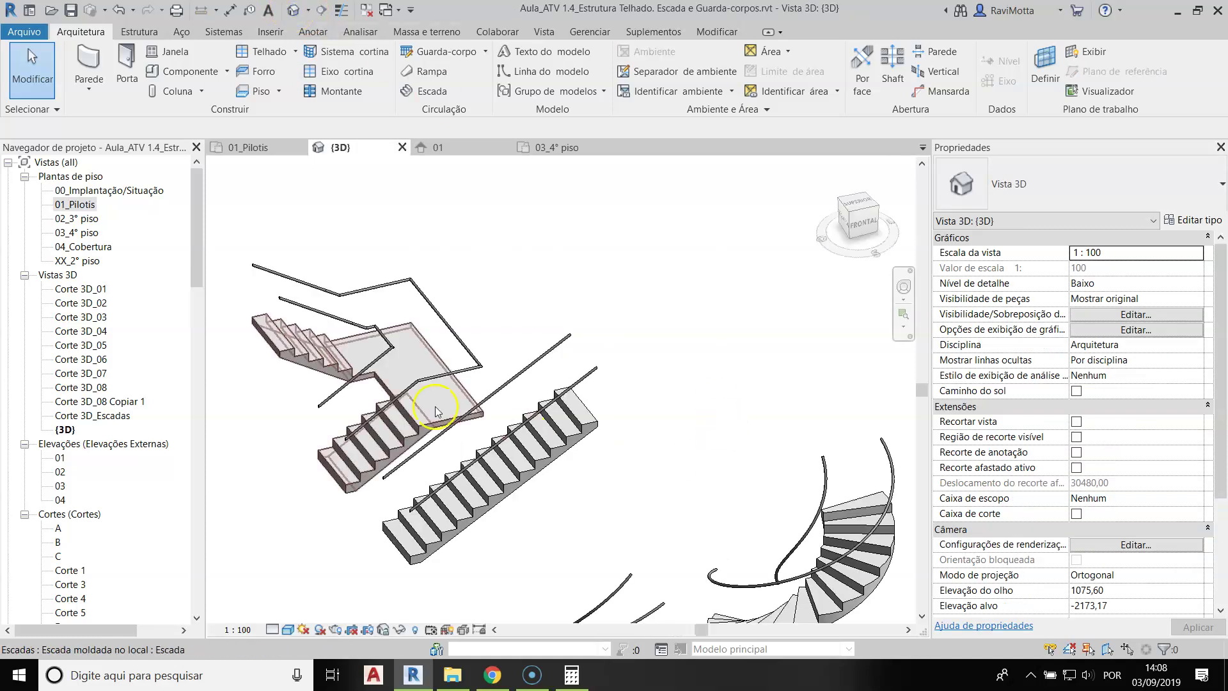
{"action": "middle_click_drag", "start_coordinate": [485, 409], "coordinate": [409, 413]}
{"action": "scroll", "coordinate": [740, 379], "scroll_direction": "up", "scroll_amount": 2}
{"action": "middle_click_drag", "start_coordinate": [740, 378], "coordinate": [523, 439]}
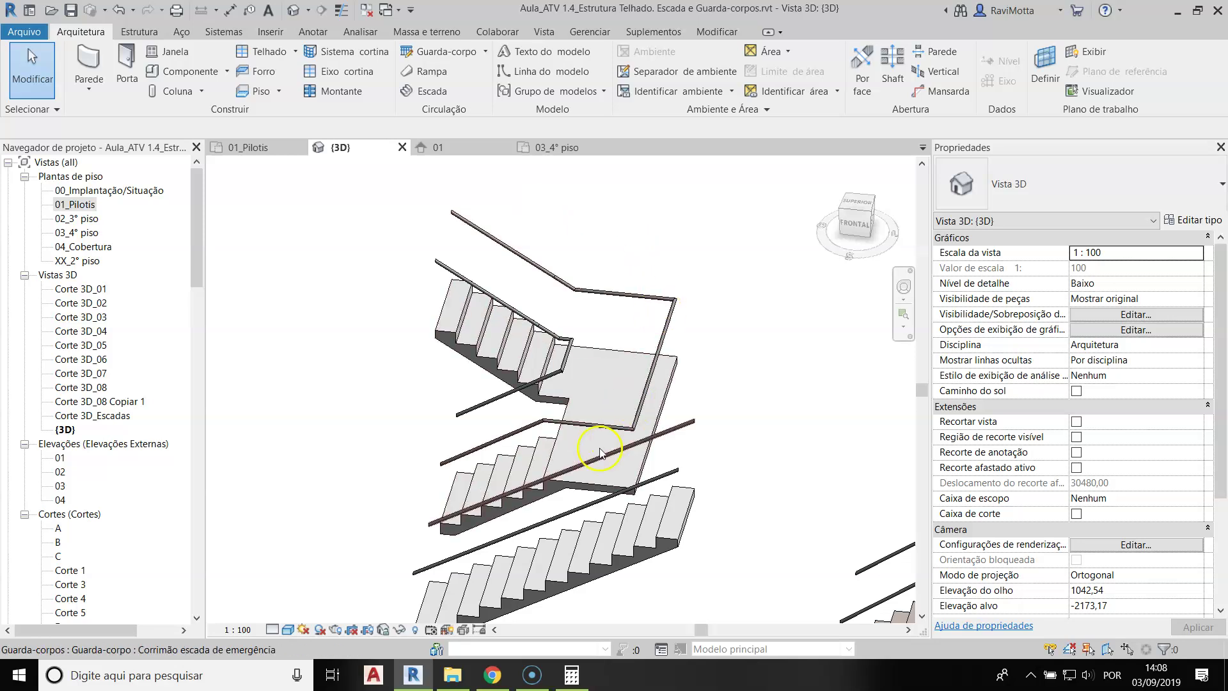
{"action": "middle_click_drag", "start_coordinate": [657, 430], "coordinate": [533, 417]}
{"action": "middle_click_drag", "start_coordinate": [533, 417], "coordinate": [869, 426], "text": "shift"}
{"action": "middle_click_drag", "start_coordinate": [438, 343], "coordinate": [547, 397]}
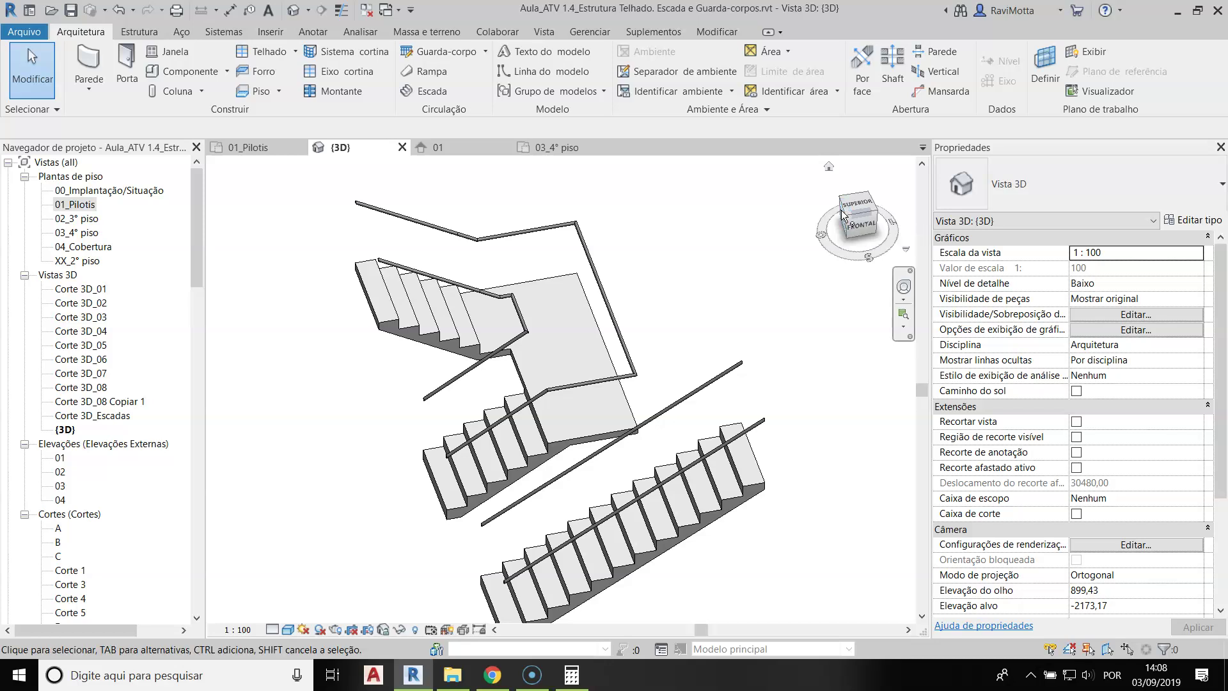
{"action": "left_click", "coordinate": [517, 275]}
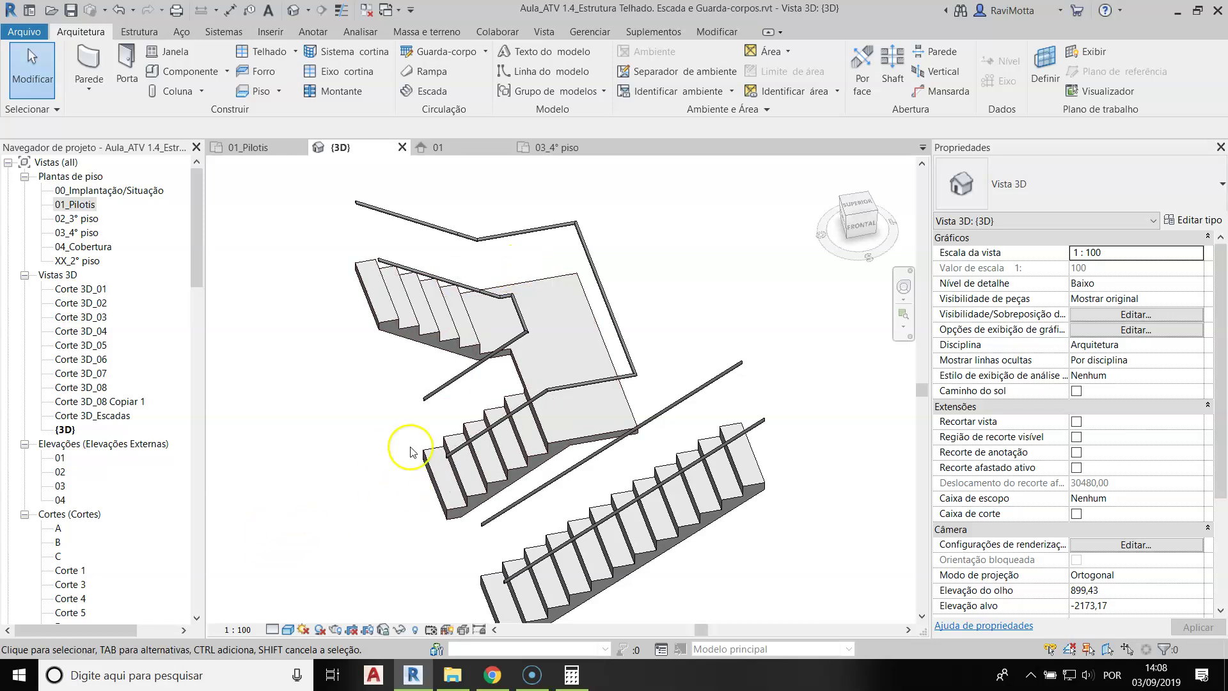